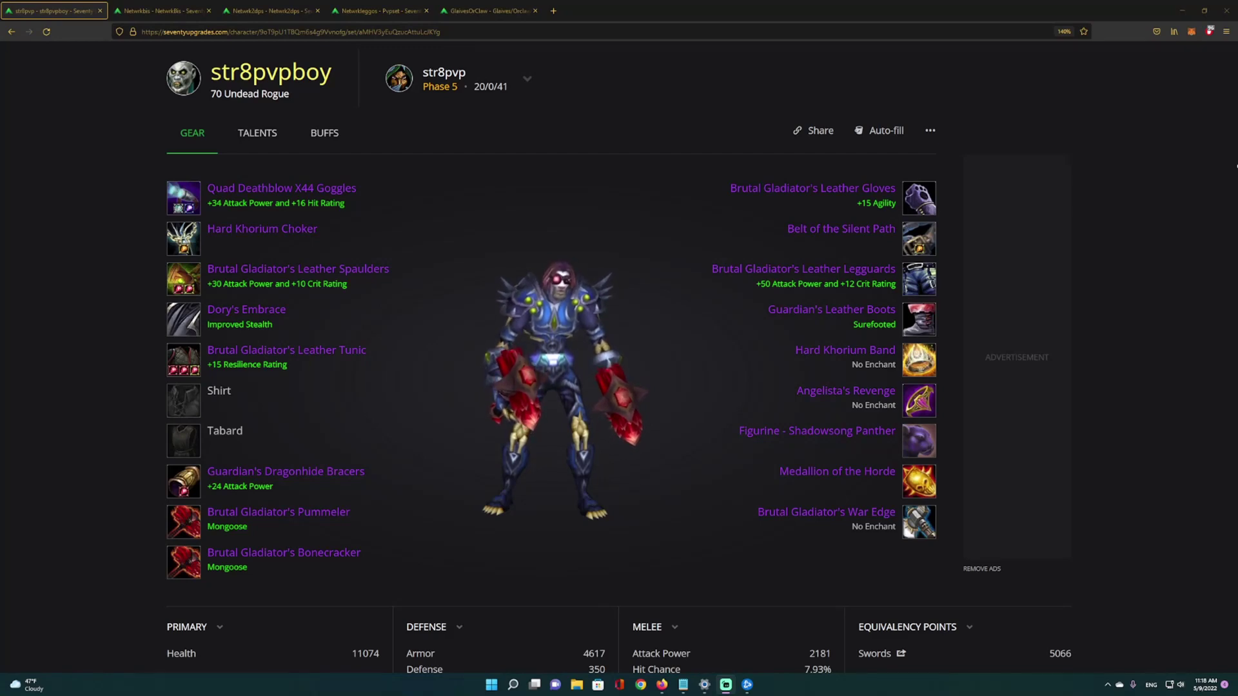
# Step: Look through the four other open gear sets, ending with GlaivesOrClaw, and return to the str8pvp set
pyautogui.click(161, 10)
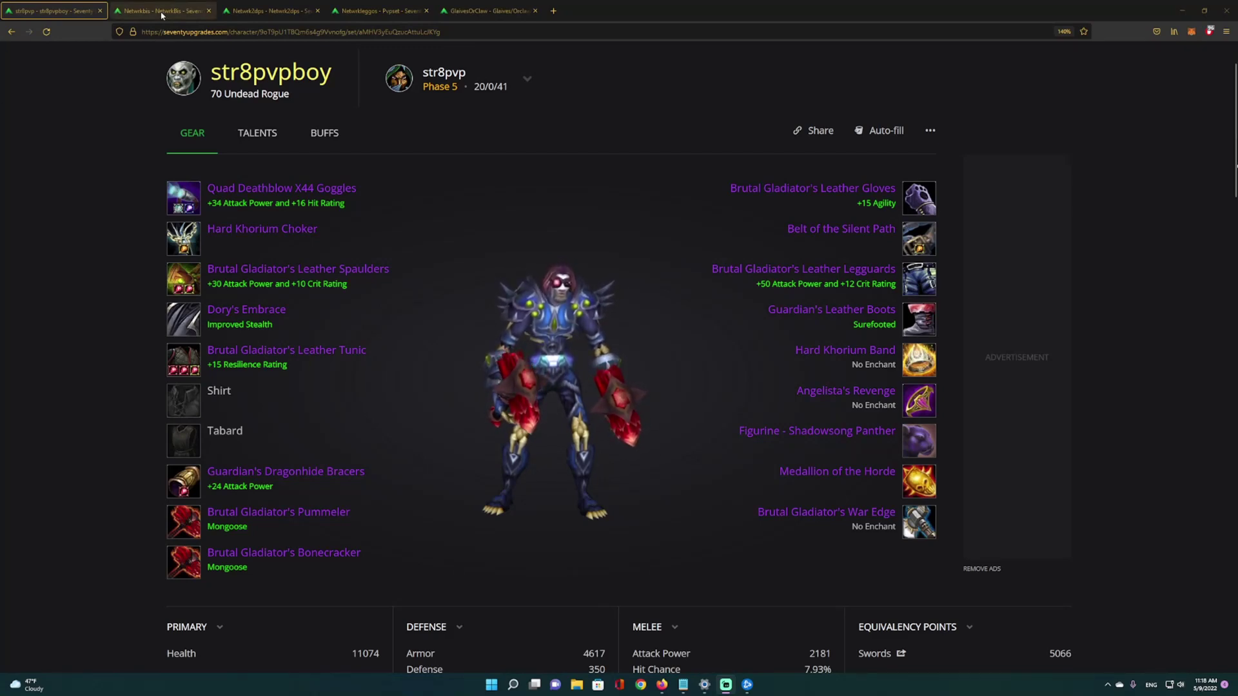
pyautogui.click(271, 11)
pyautogui.click(380, 11)
pyautogui.click(481, 11)
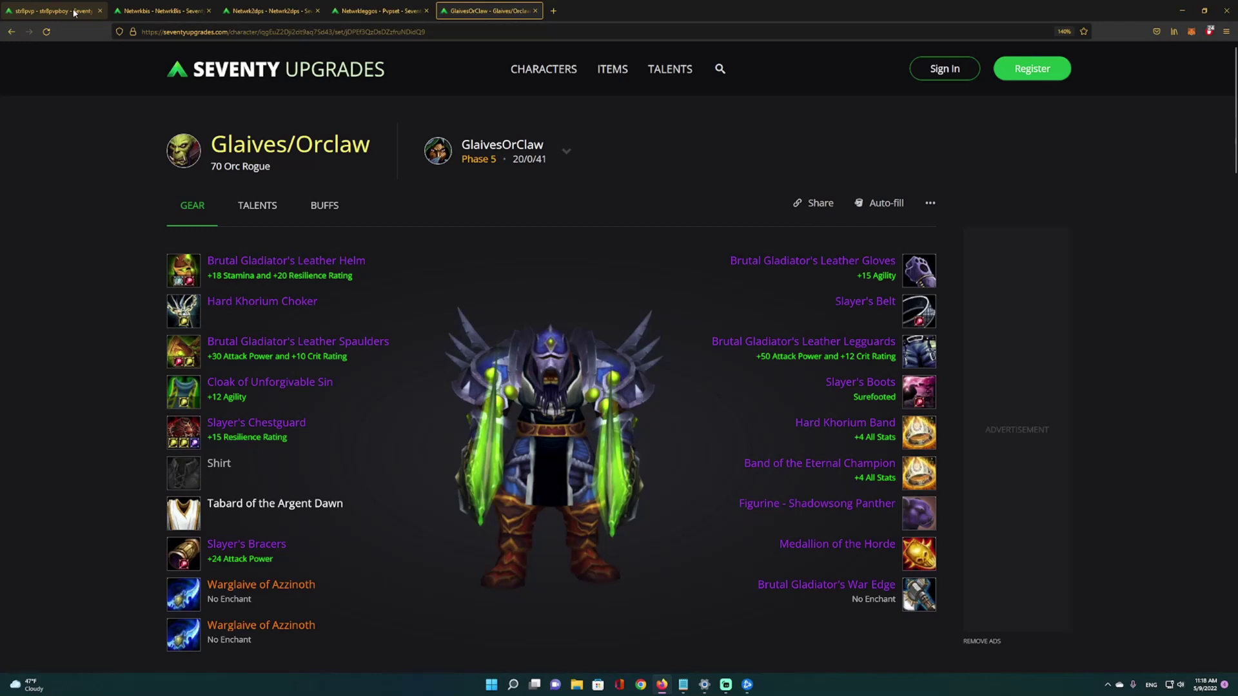
pyautogui.click(51, 11)
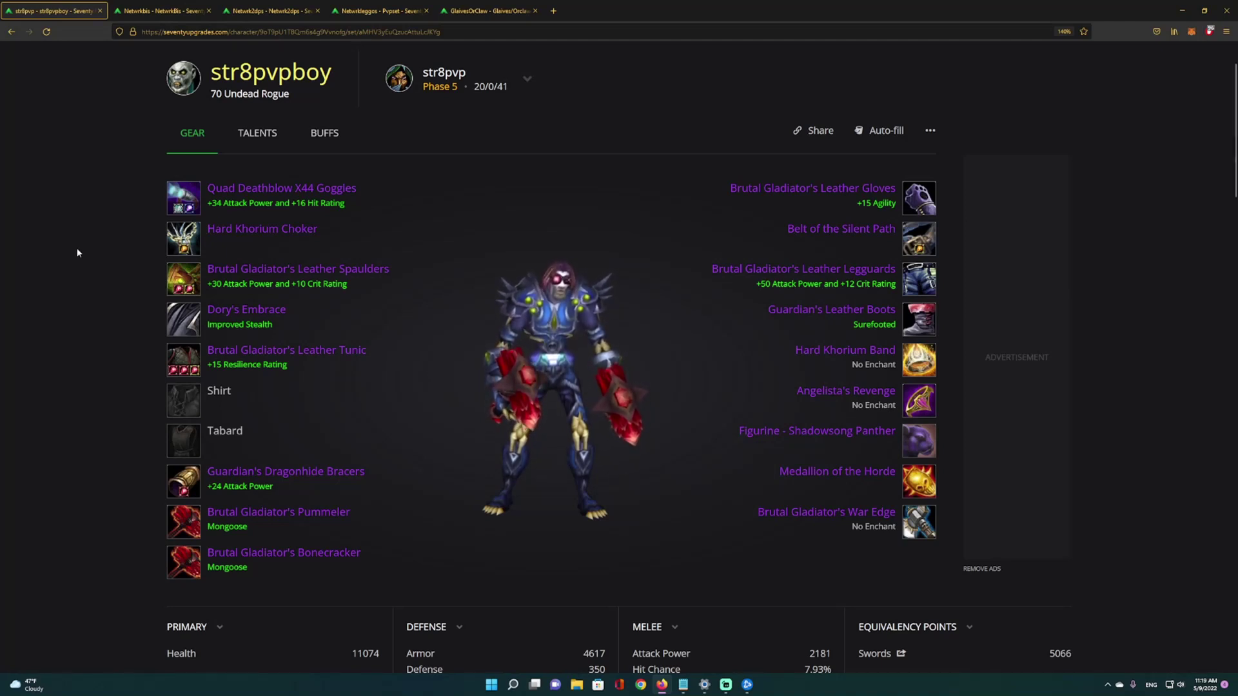
# Step: Inspect the equipped goggles and Dory's Embrace, and compare the alternative cloaks for the back slot
pyautogui.moveTo(181, 205)
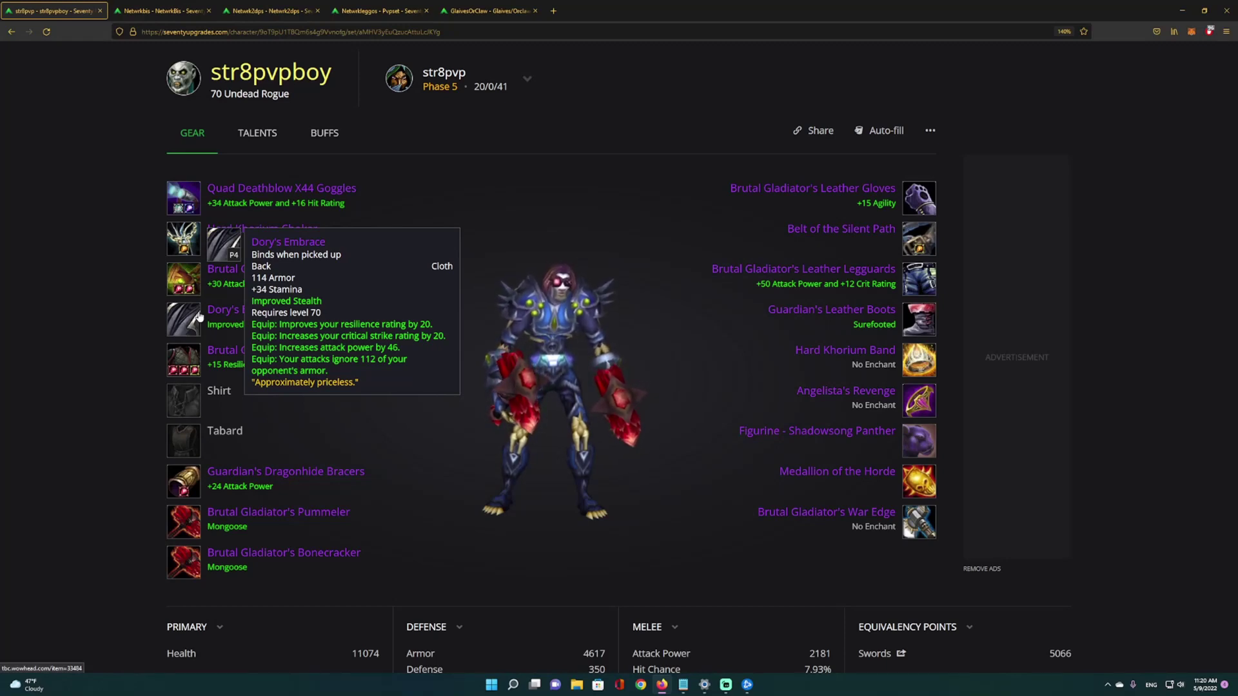
pyautogui.click(198, 316)
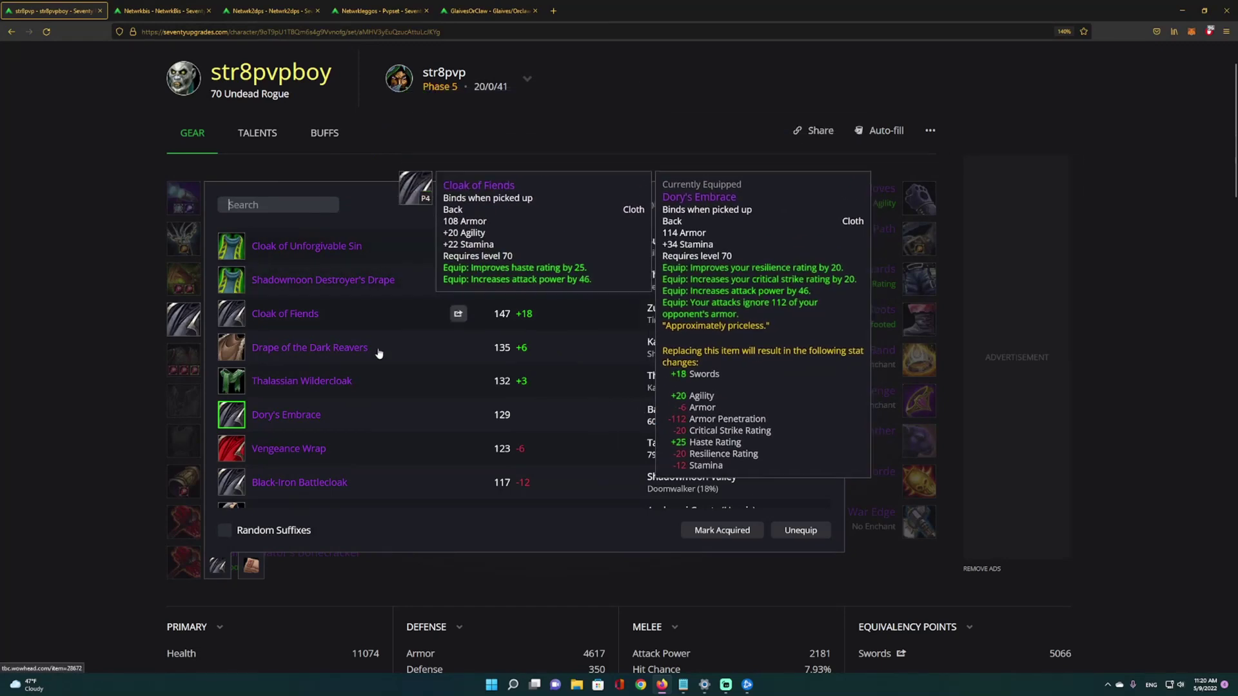
pyautogui.click(91, 320)
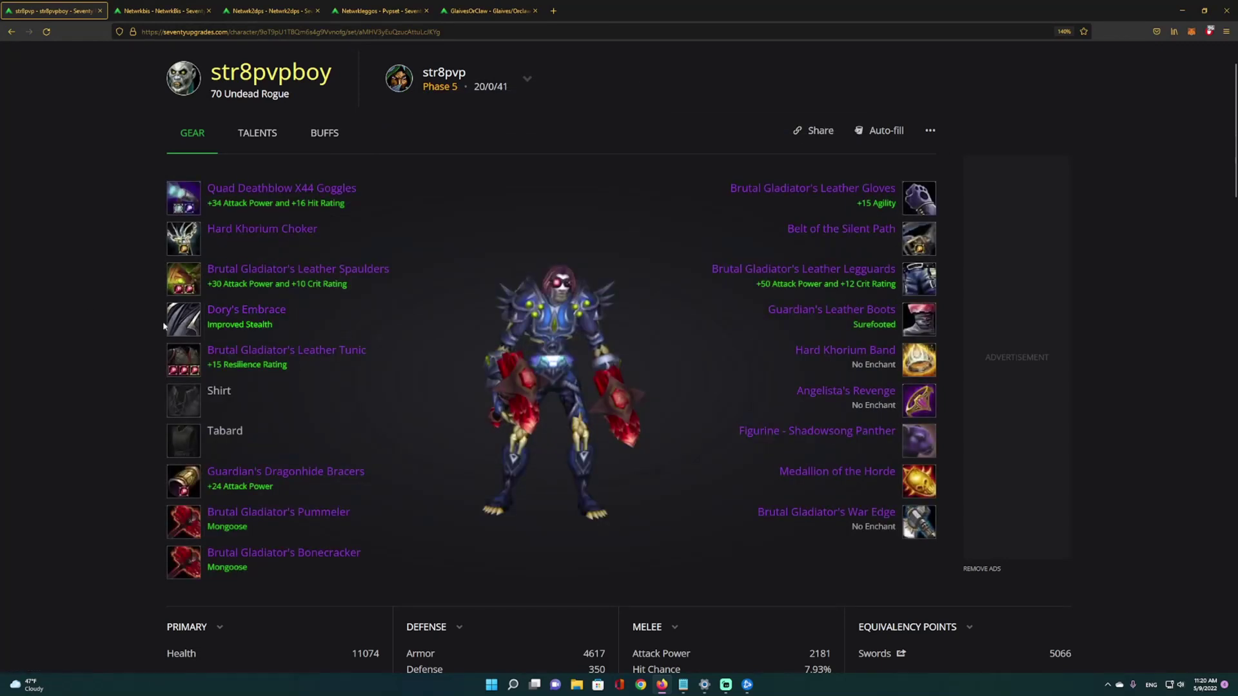
# Step: Check the alternative bracers for the wrist slot and the source of Guardian's Dragonhide Bracers
pyautogui.click(207, 483)
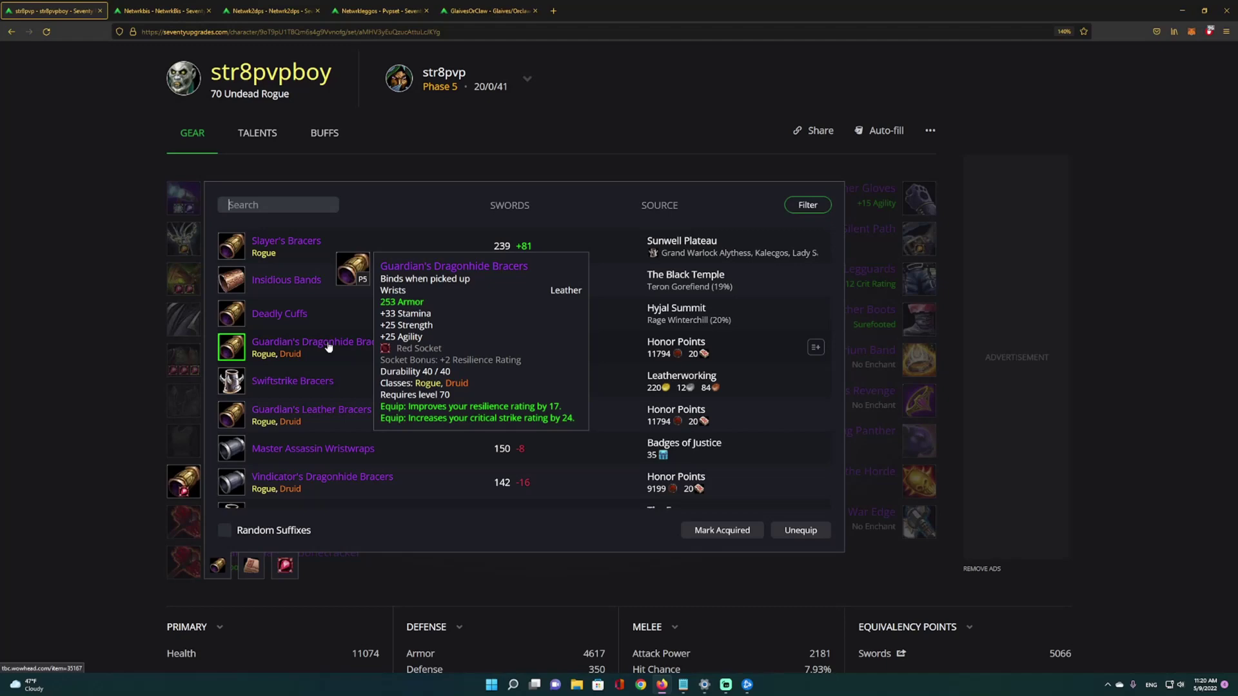
pyautogui.click(148, 372)
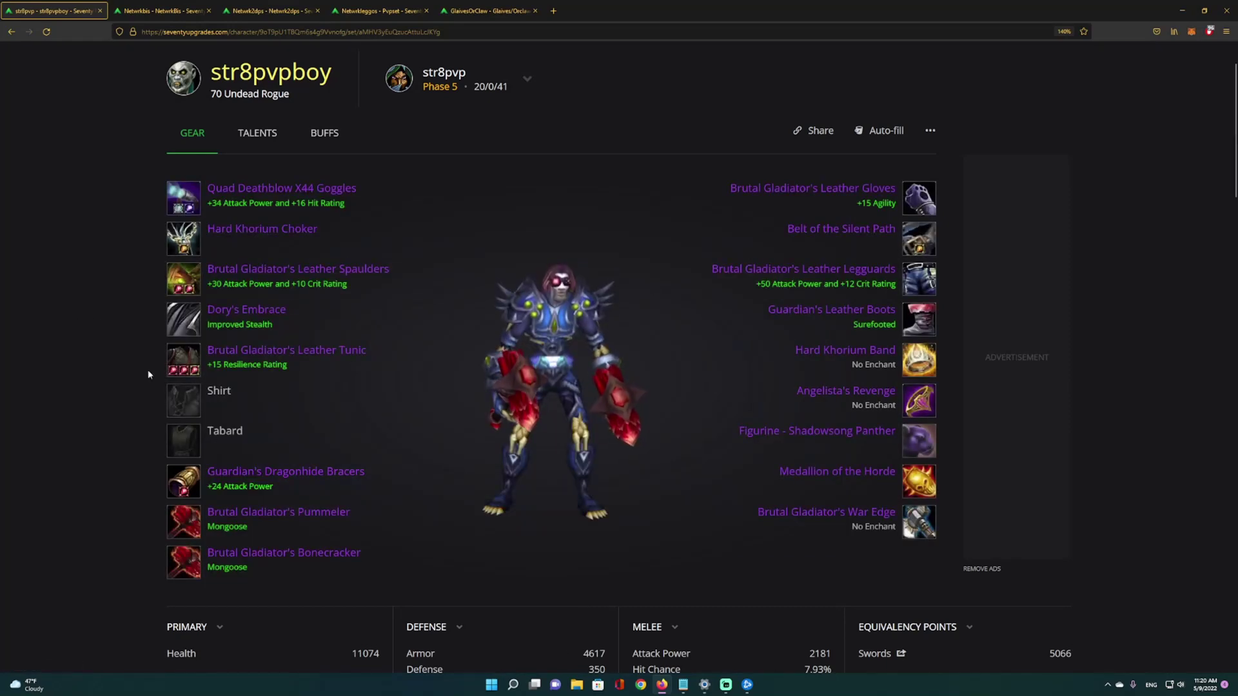
pyautogui.click(184, 482)
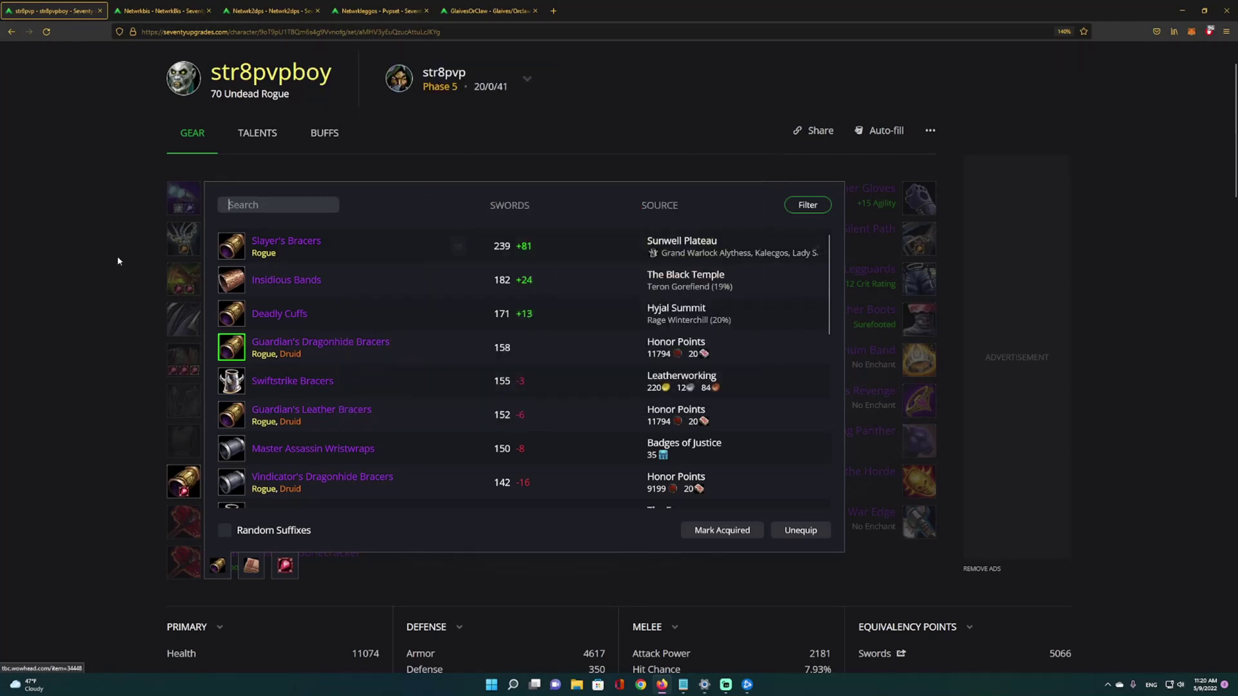
pyautogui.click(92, 252)
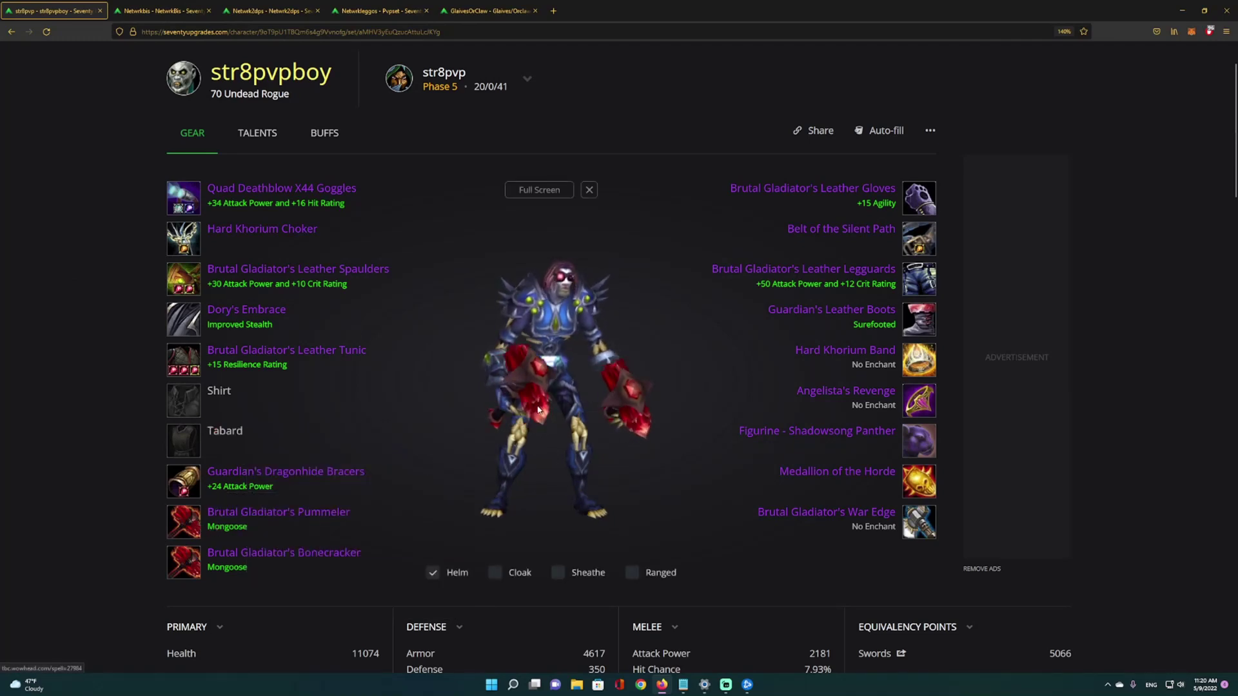
# Step: Equip Brutal Gladiator's Slicer in the main hand and Brutal Gladiator's Quickblade in the off hand
pyautogui.click(187, 523)
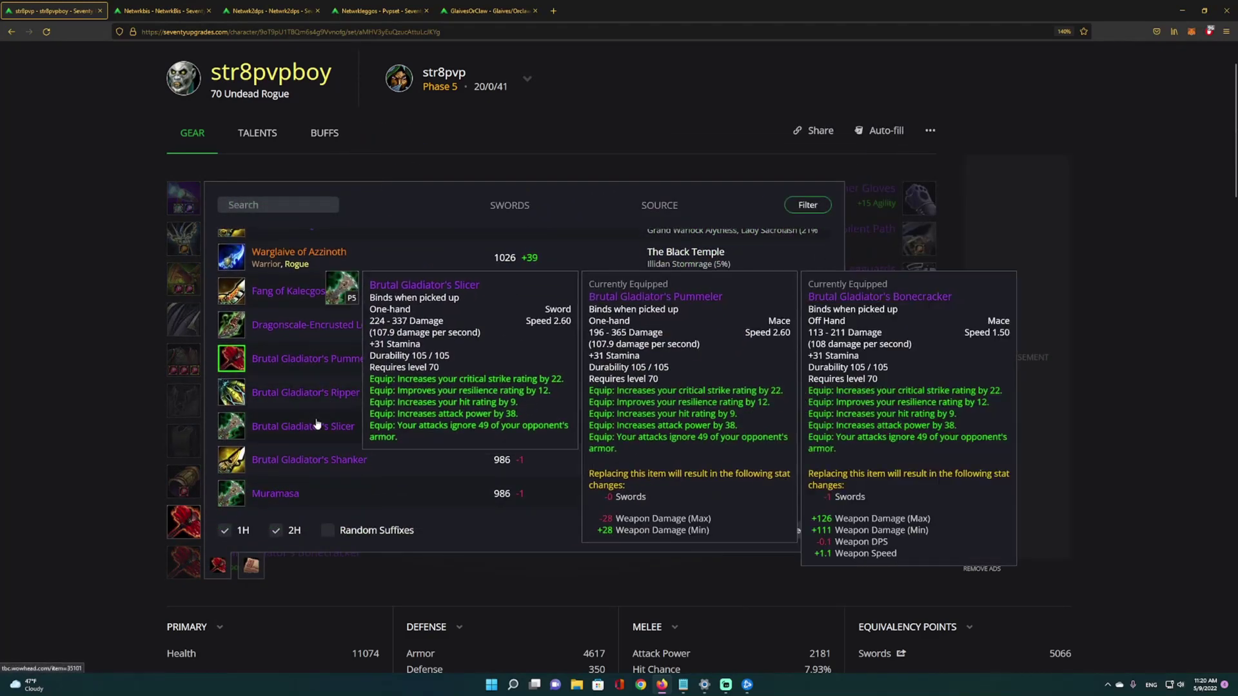
pyautogui.click(316, 424)
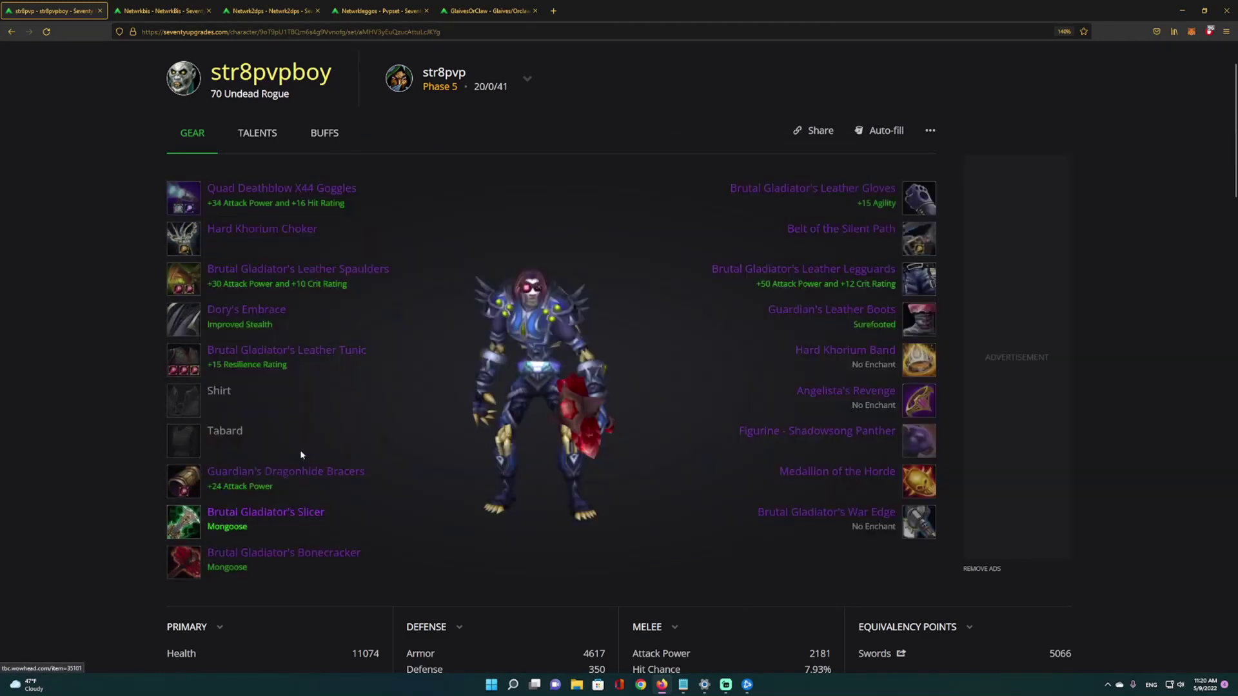
pyautogui.click(184, 561)
pyautogui.scroll(-3, 336, 416)
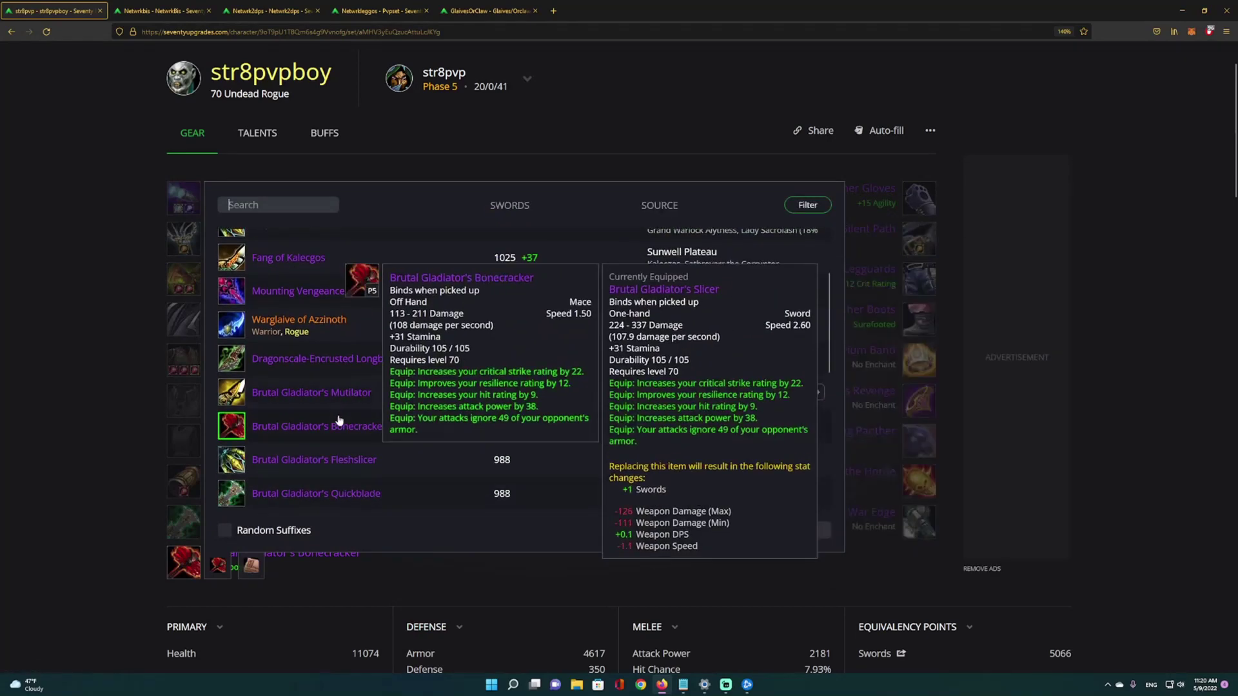
pyautogui.click(318, 410)
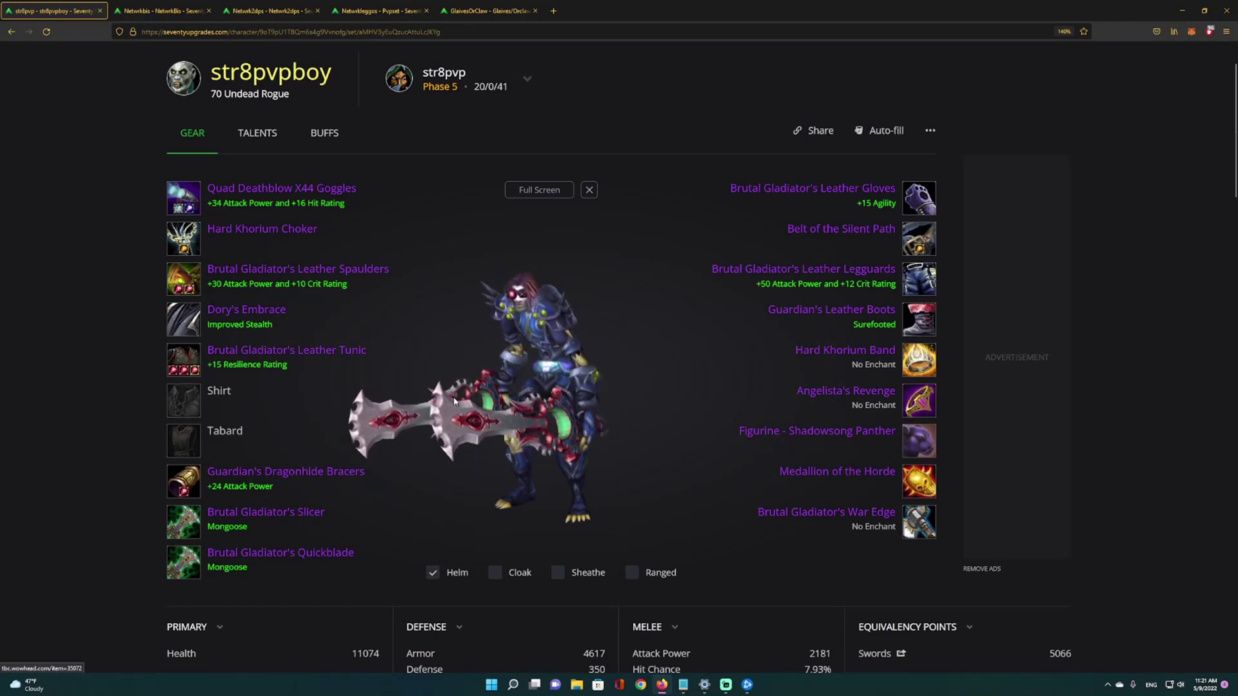
# Step: Inspect the equipped gloves and check the belt alternatives to Belt of the Silent Path
pyautogui.moveTo(774, 254)
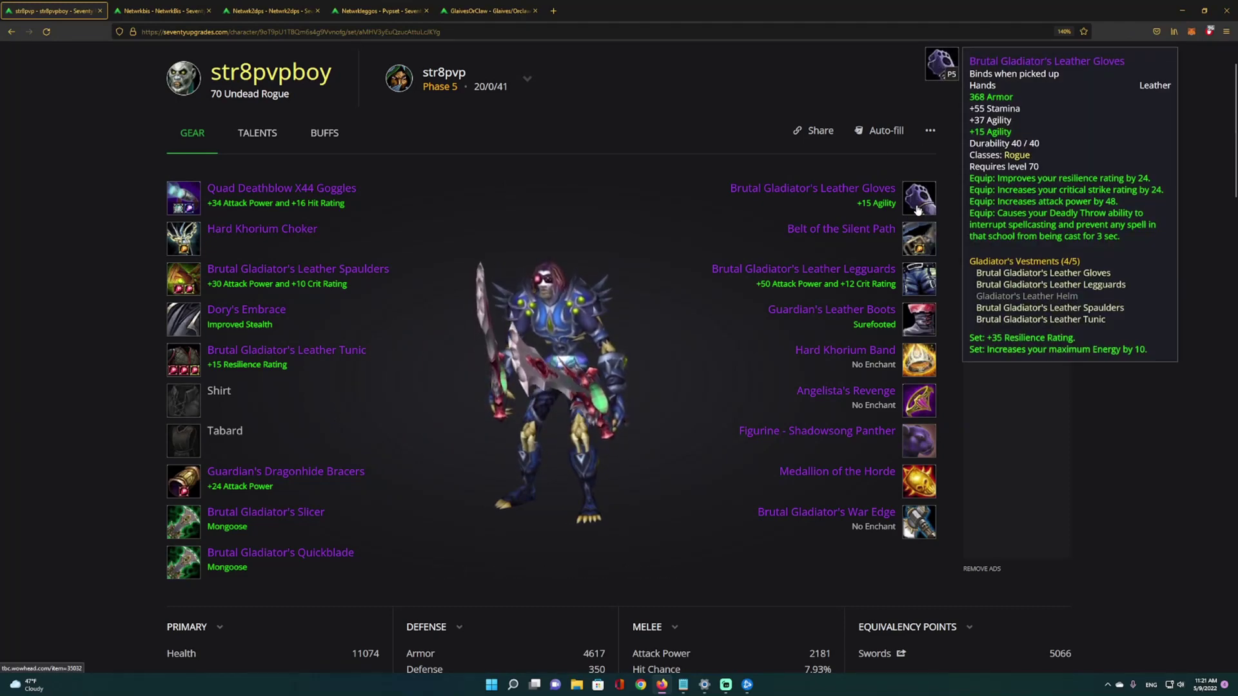
pyautogui.click(928, 243)
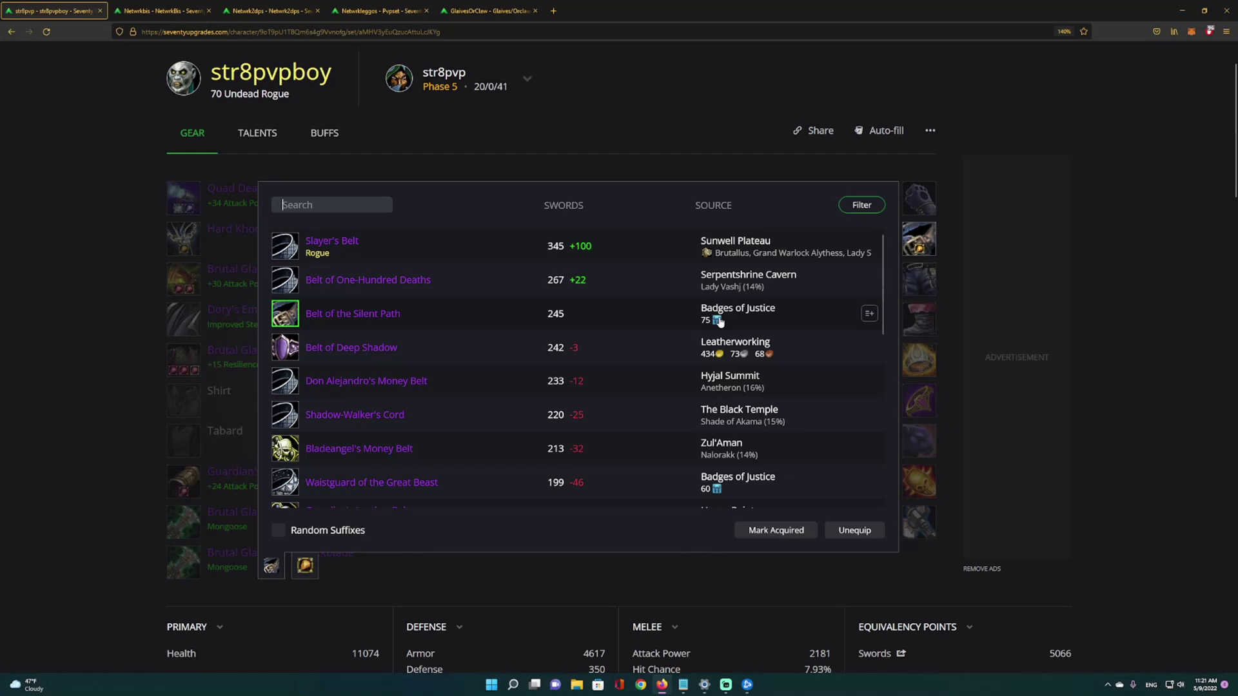
pyautogui.click(737, 121)
# Step: Inspect the equipped legguards and compare Slayer's Boots and Nyn'jah's Tabi Boots with Guardian's Leather Boots
pyautogui.moveTo(933, 293)
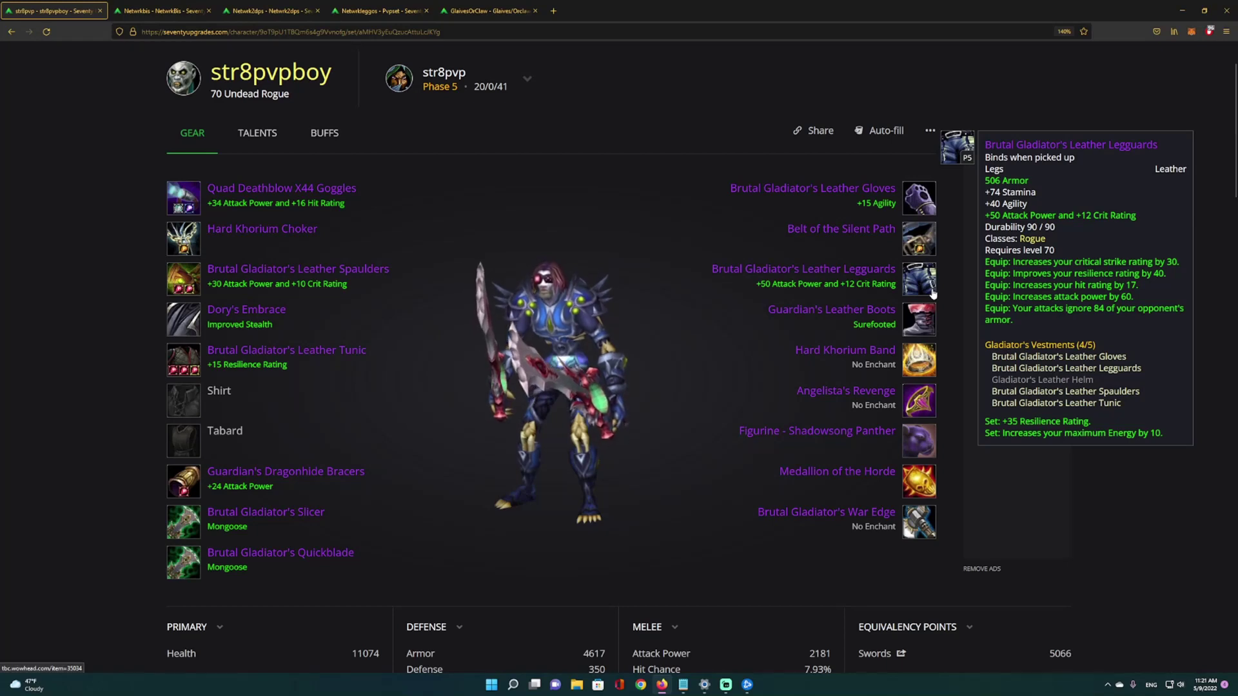
pyautogui.click(931, 315)
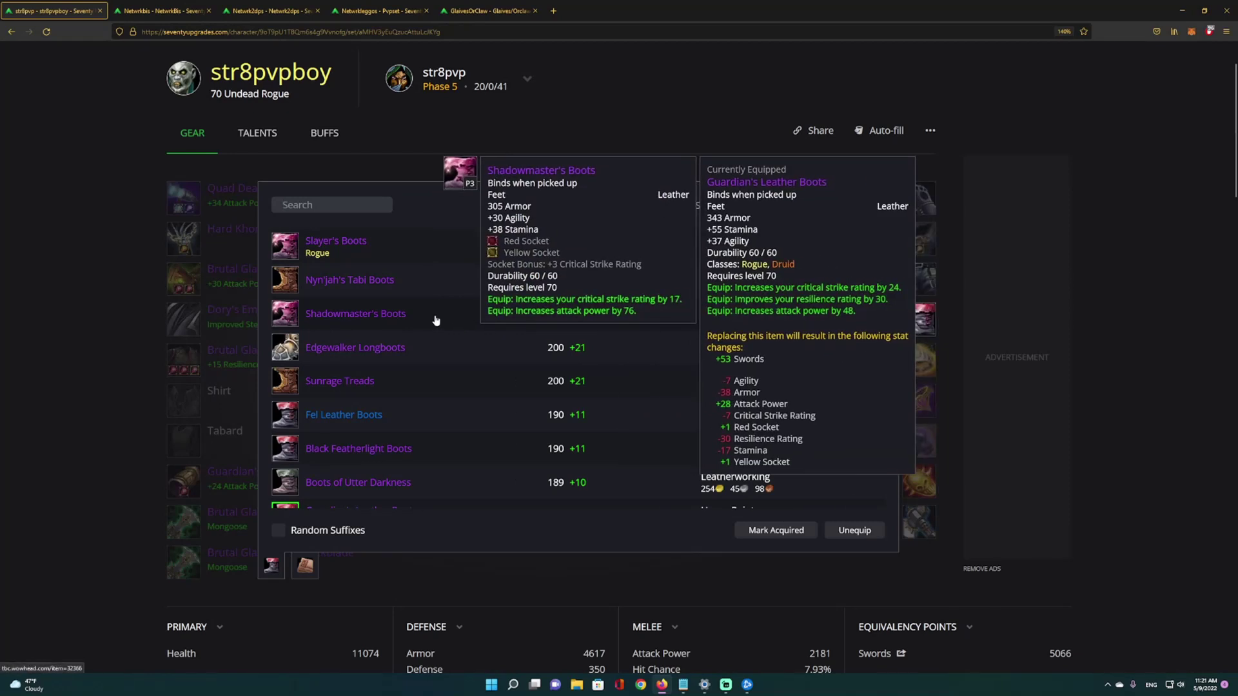
pyautogui.moveTo(368, 249)
pyautogui.moveTo(382, 286)
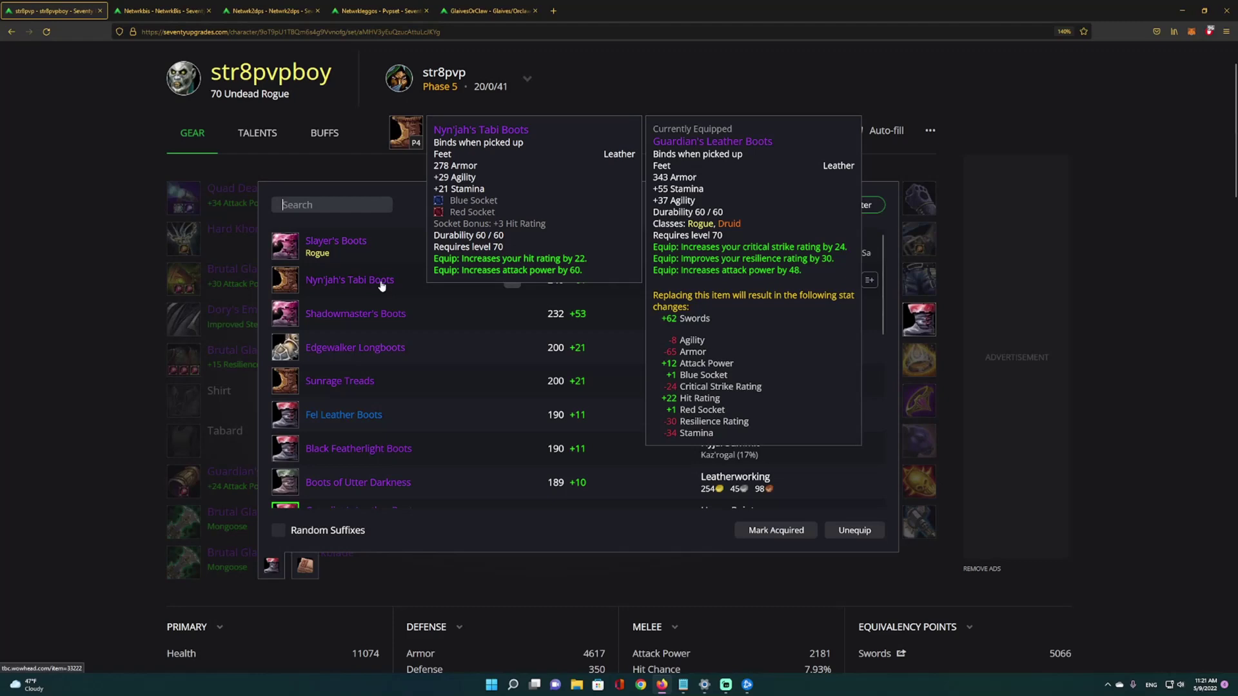
pyautogui.click(656, 116)
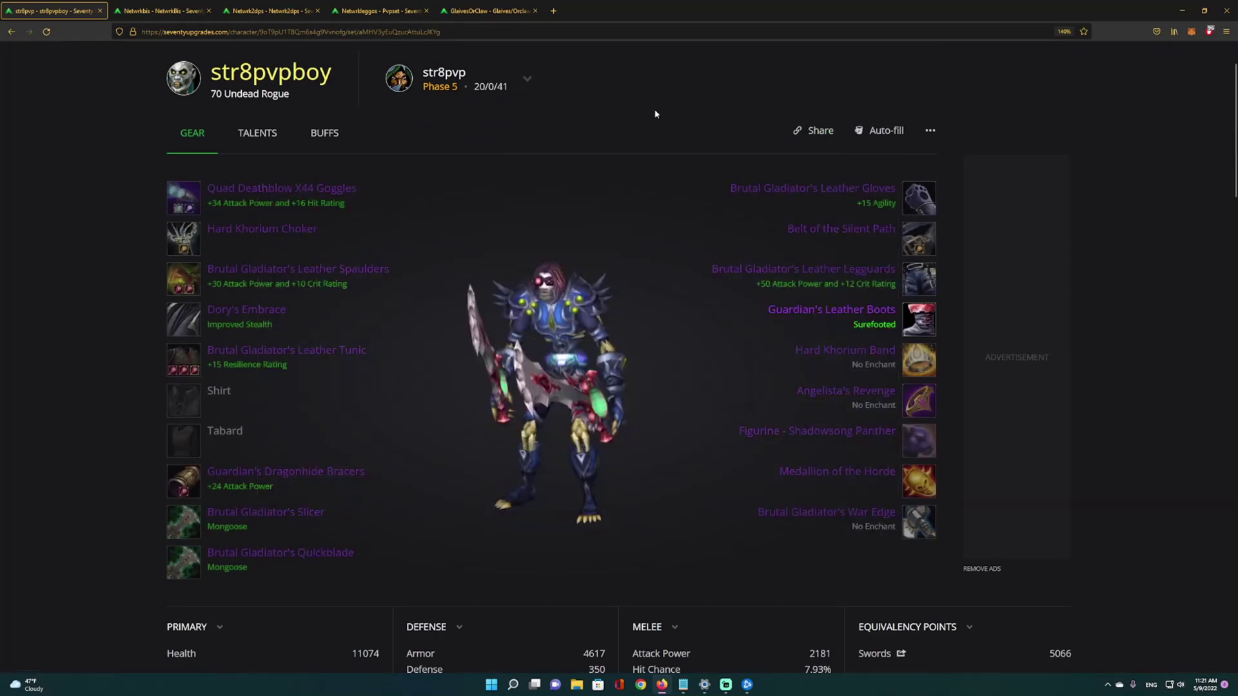
# Step: Inspect the Hard Khorium Band and browse the ring alternatives to Angelista's Revenge, including Band of the Eternal Champion
pyautogui.scroll(-1, 733, 159)
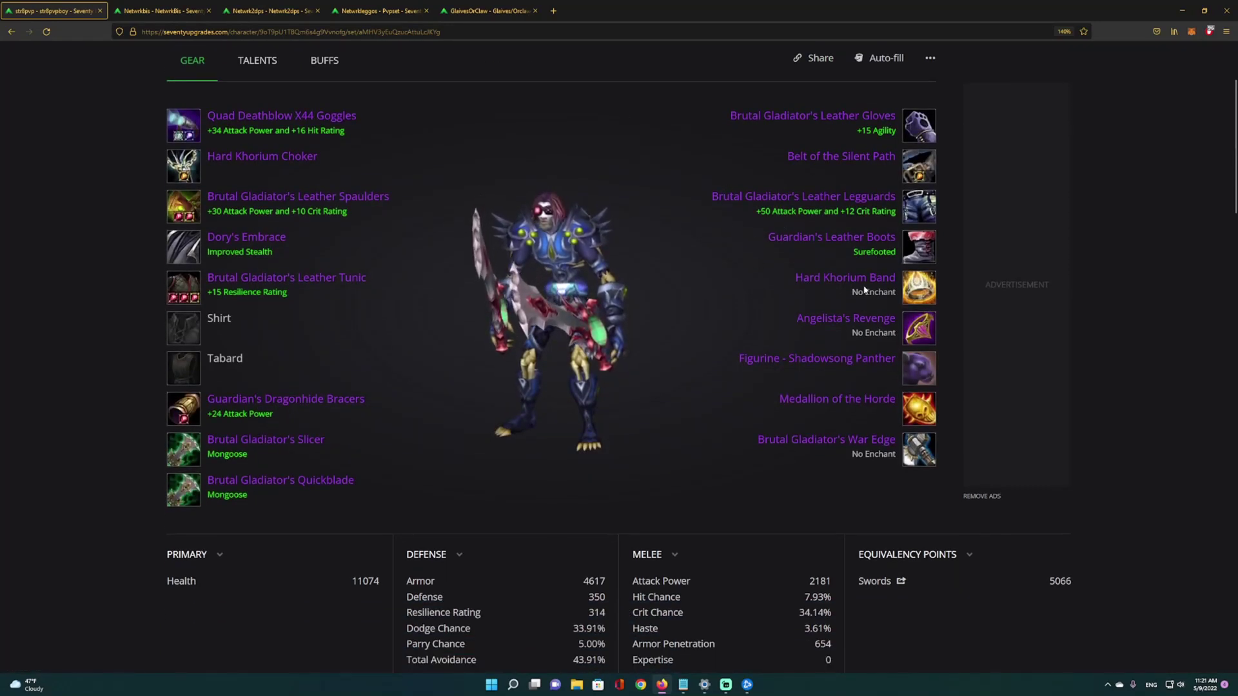
pyautogui.moveTo(905, 288)
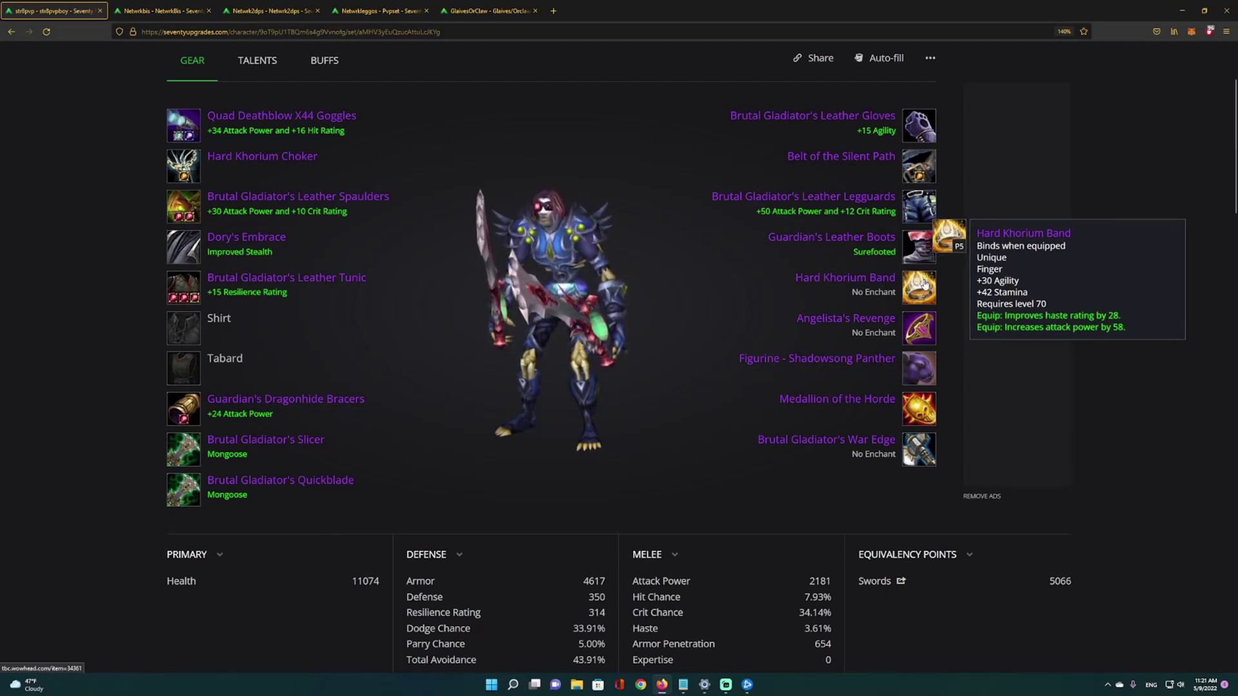
pyautogui.moveTo(583, 269)
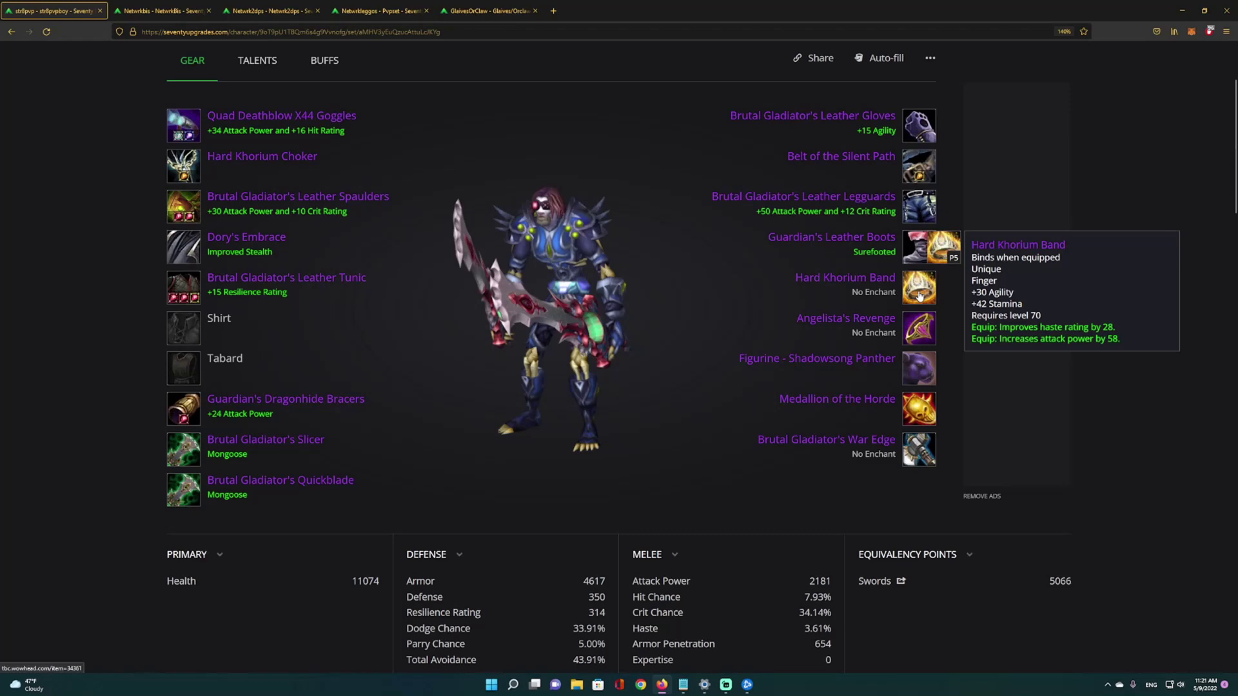
pyautogui.click(923, 329)
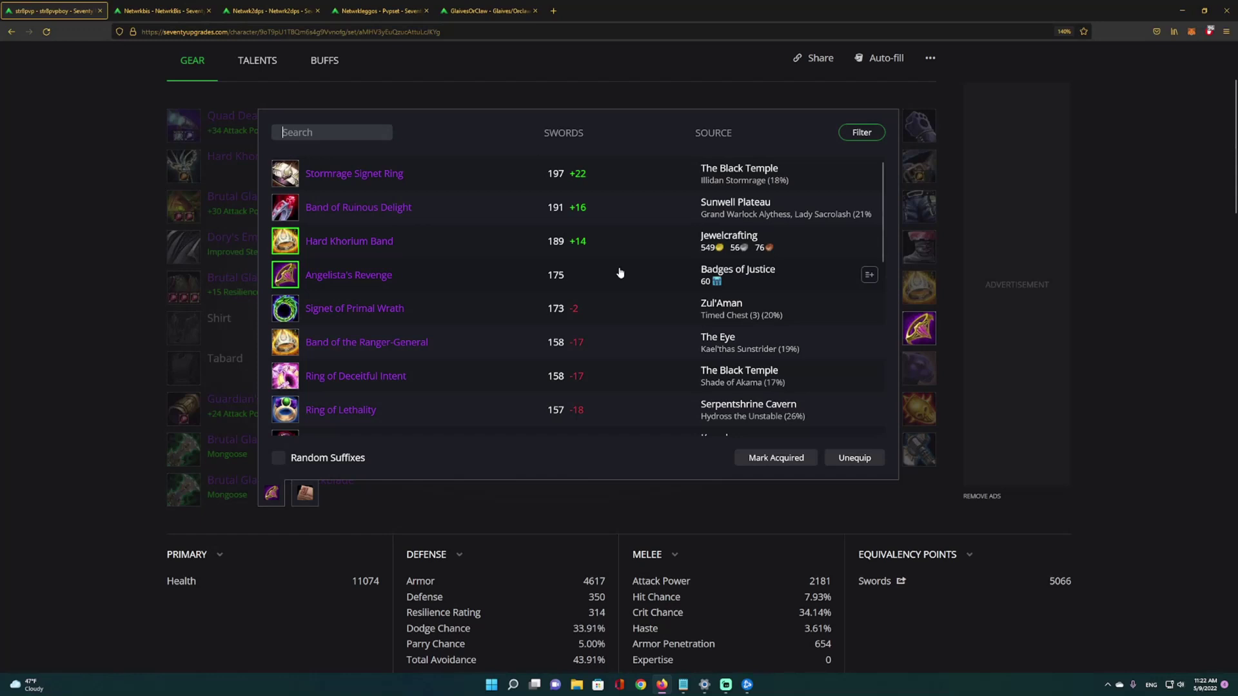
pyautogui.scroll(-6, 655, 272)
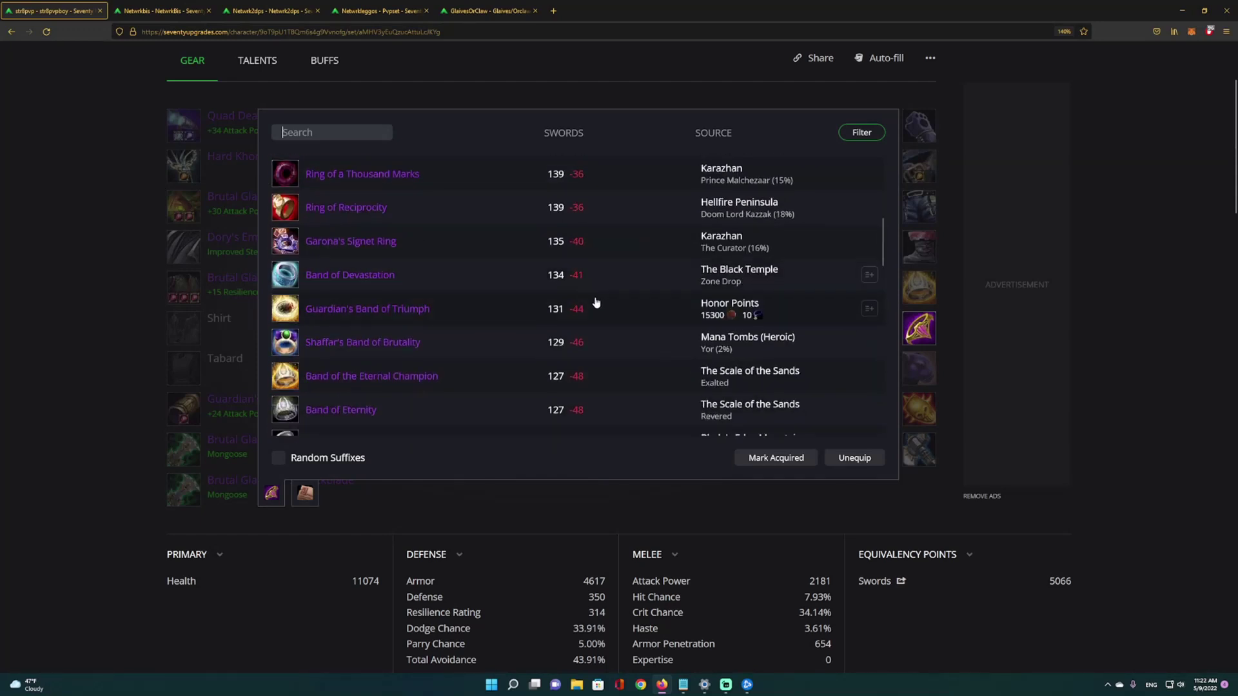
pyautogui.moveTo(376, 382)
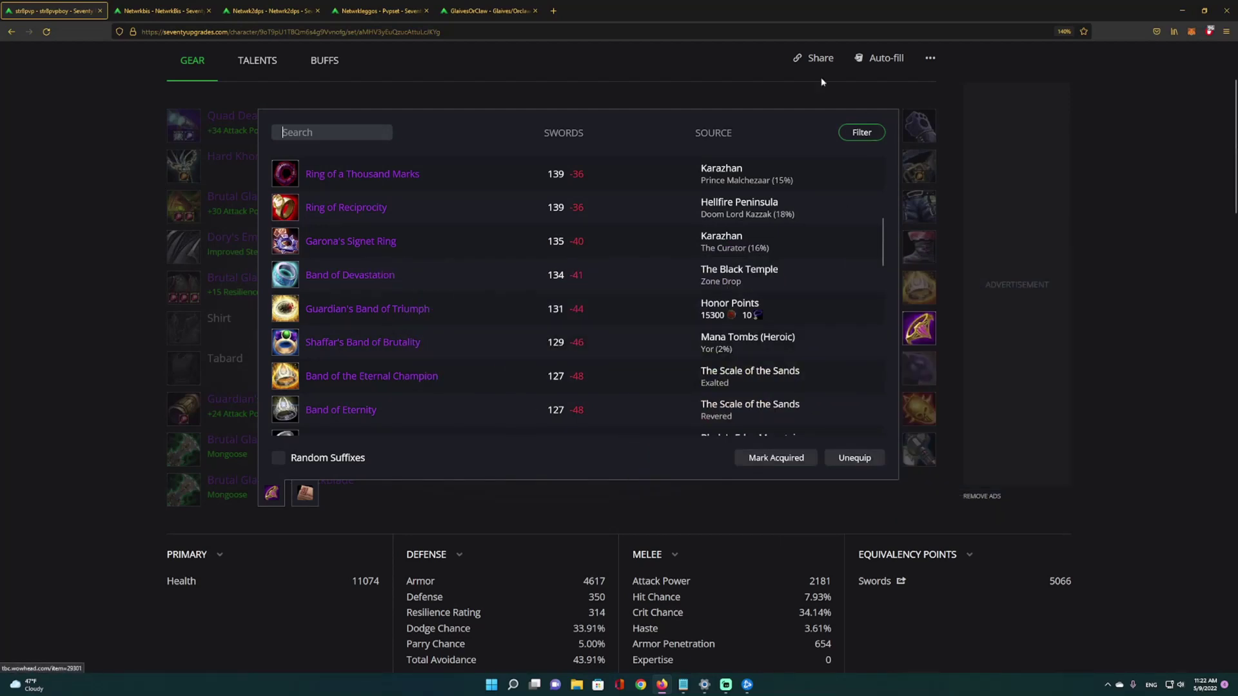
pyautogui.click(742, 66)
pyautogui.moveTo(911, 333)
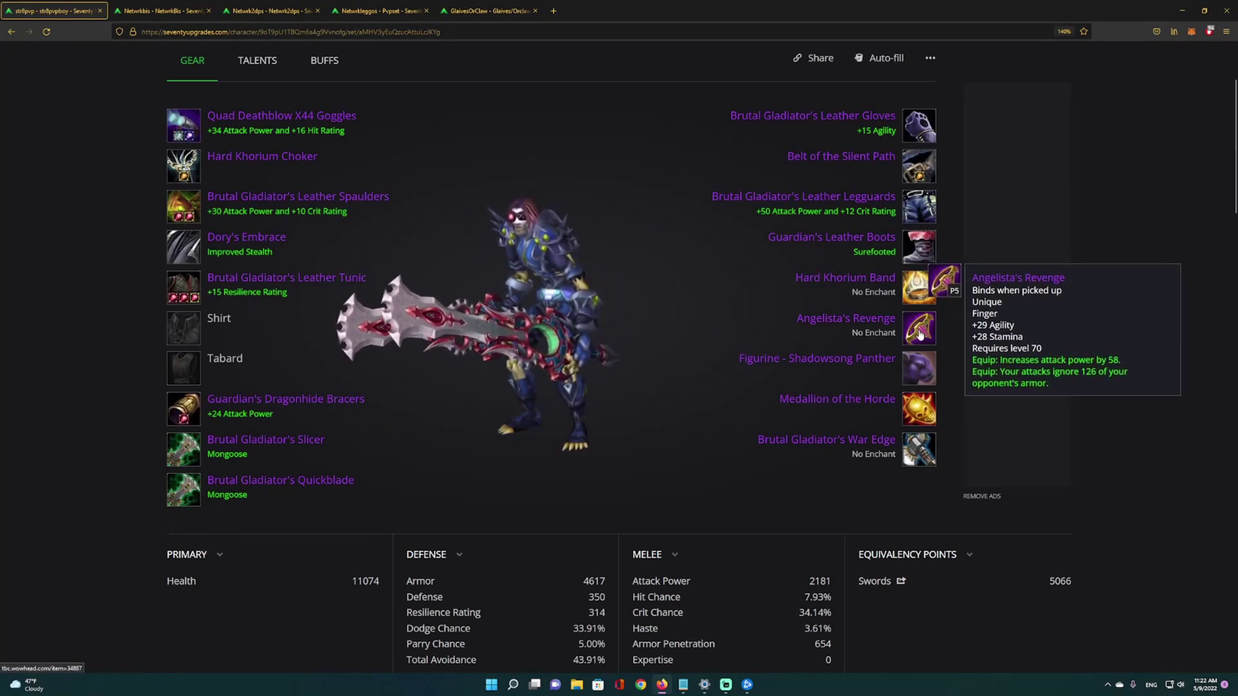
# Step: Examine the trinkets Figurine - Shadowsong Panther and Medallion of the Horde, and glance at the trinket alternatives
pyautogui.moveTo(928, 366)
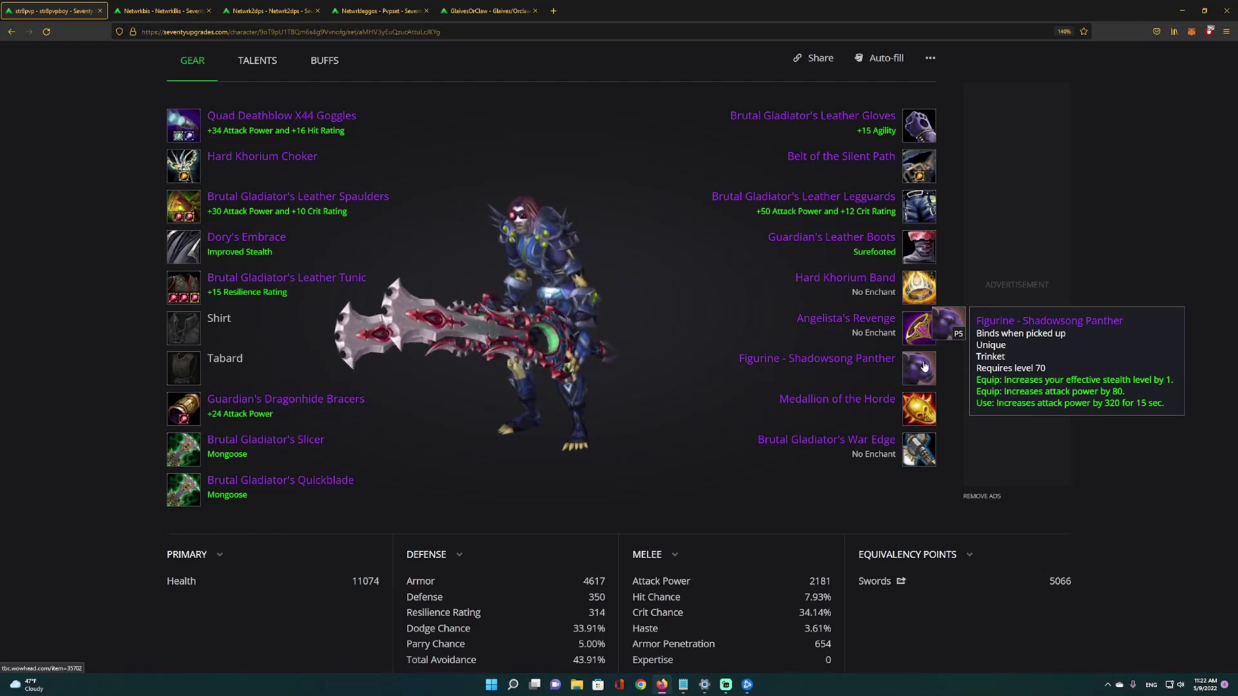
pyautogui.click(923, 366)
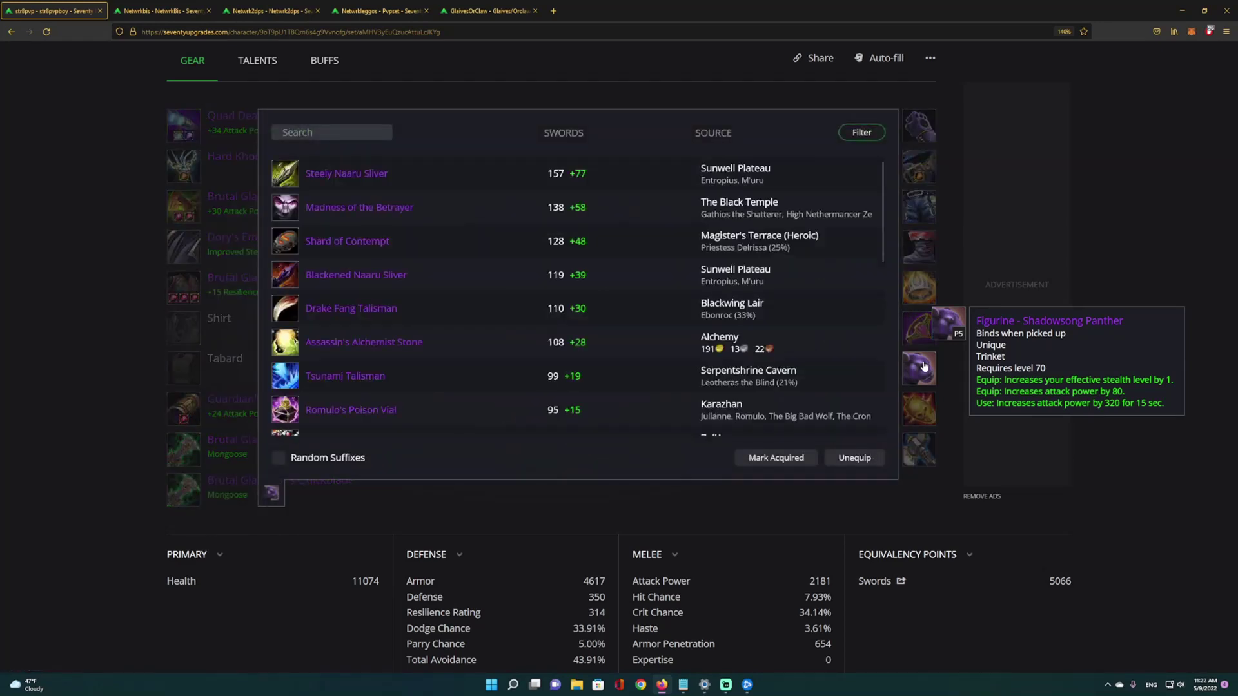
pyautogui.click(923, 366)
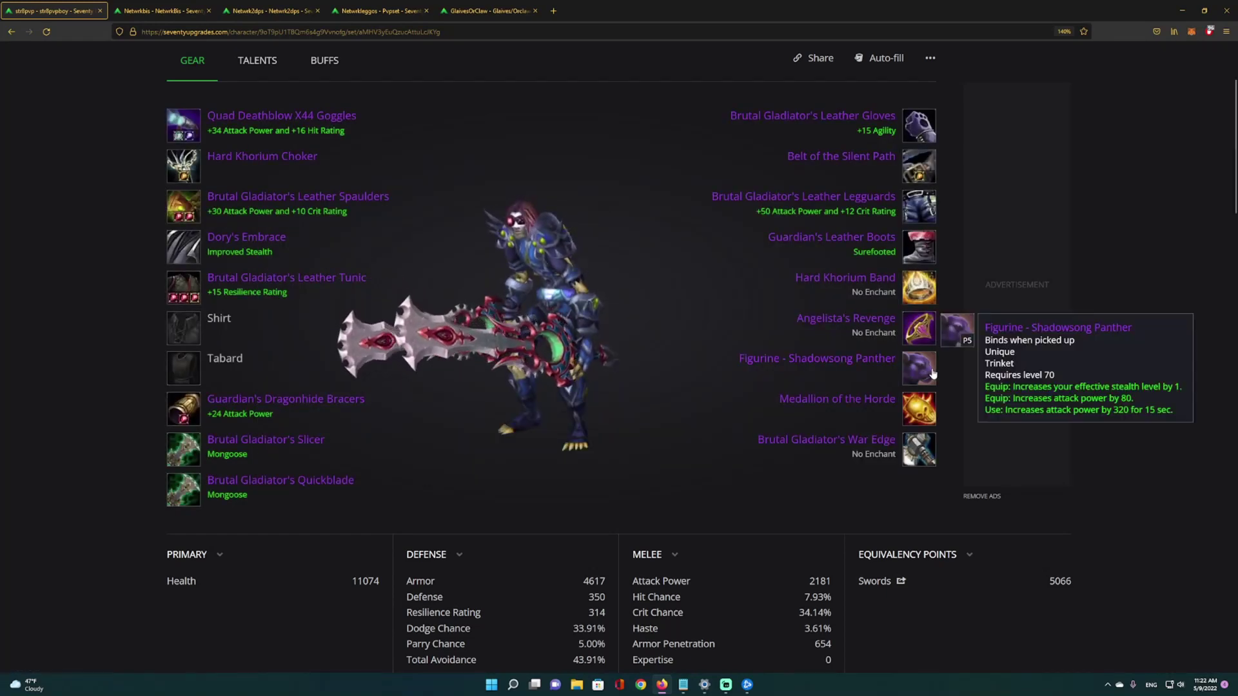
pyautogui.moveTo(568, 158)
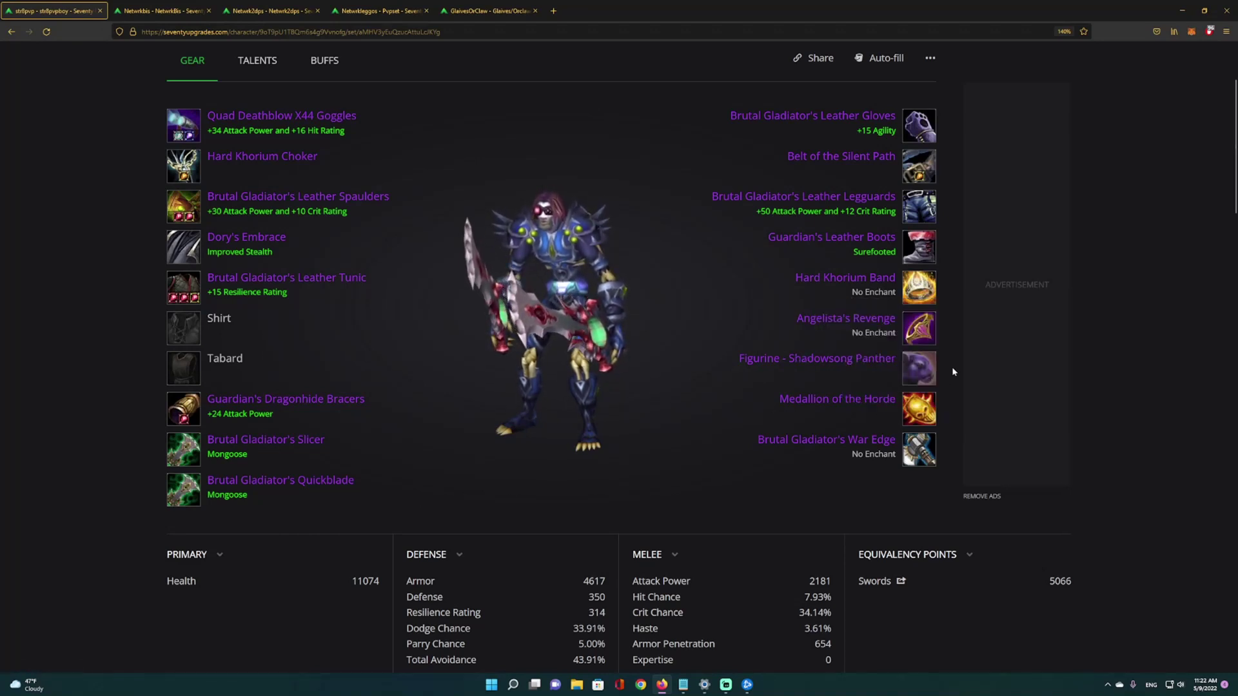
pyautogui.moveTo(934, 374)
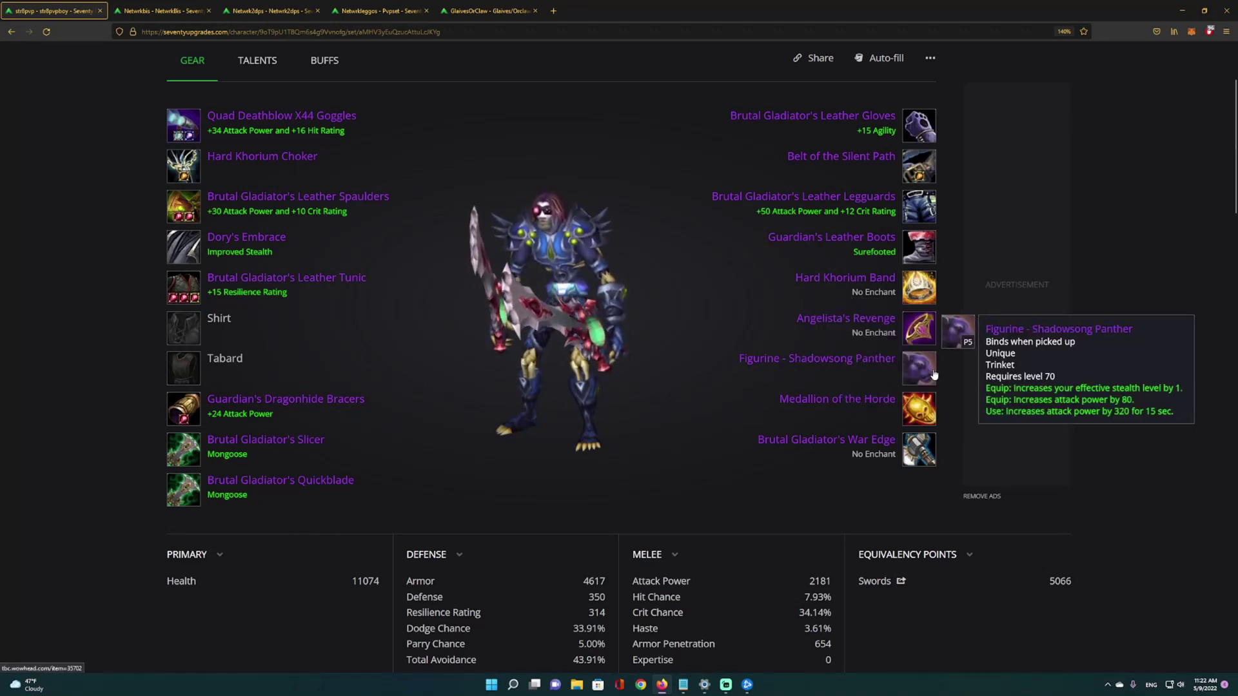
pyautogui.moveTo(896, 408)
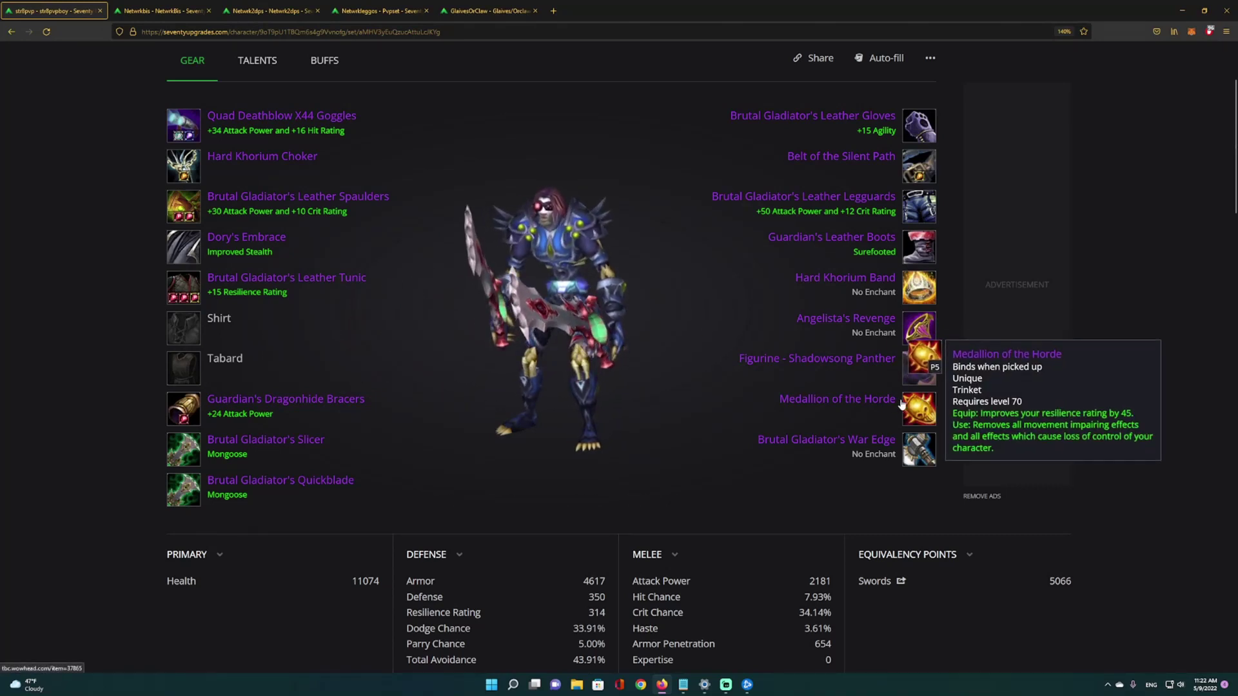
pyautogui.scroll(-1, 906, 403)
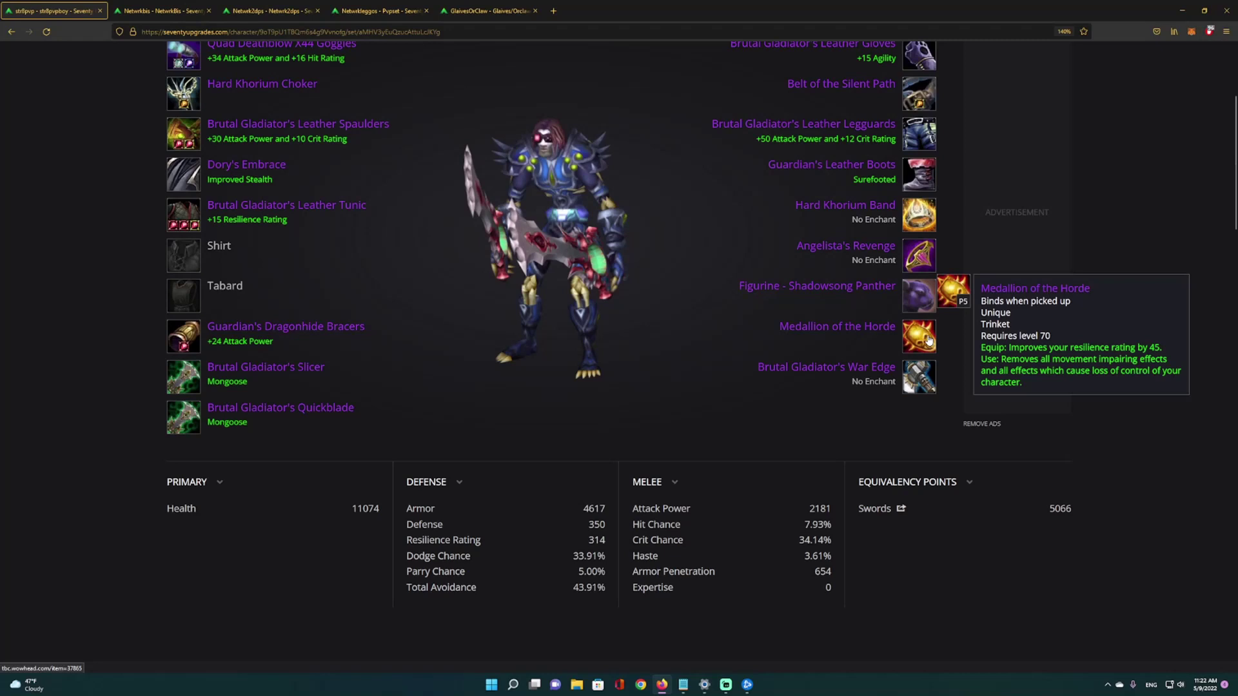
# Step: View the str8pvp set's primary, defense and melee stats
pyautogui.moveTo(649, 284)
pyautogui.scroll(-1, 613, 261)
pyautogui.scroll(-1, 613, 262)
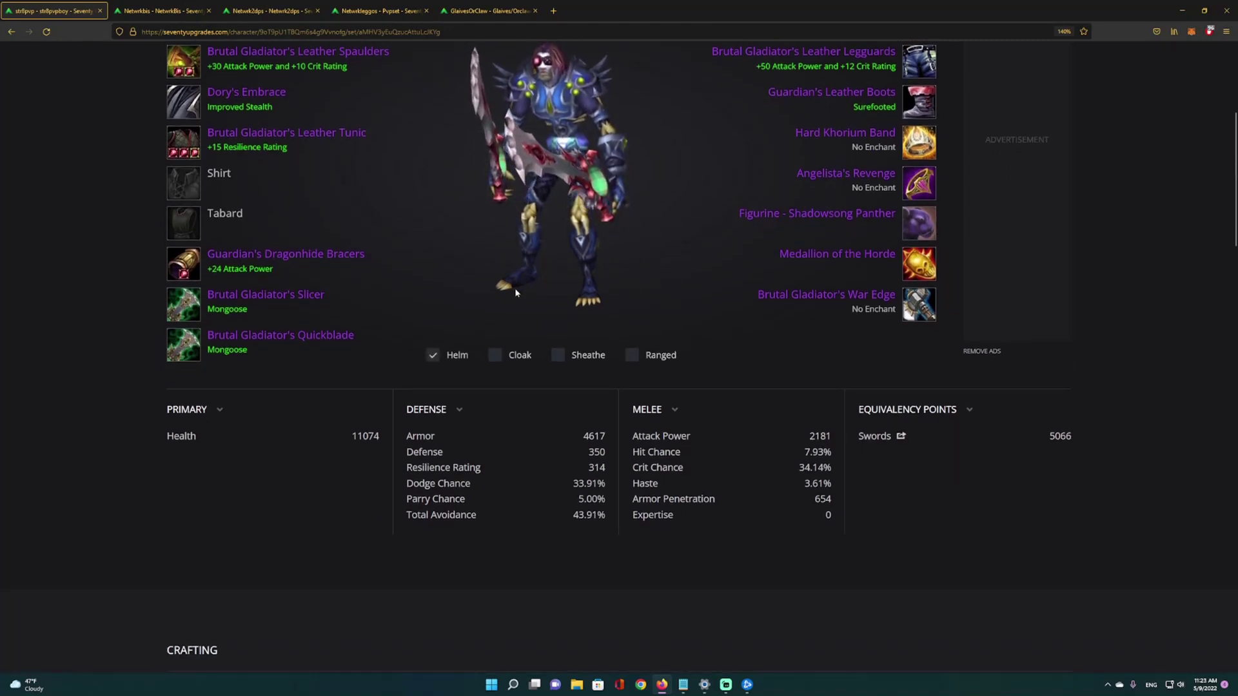
# Step: Examine the str8pvp set's Resilience Rating, Dodge Chance and Armor Penetration alongside the equipped gear
pyautogui.scroll(2, 500, 323)
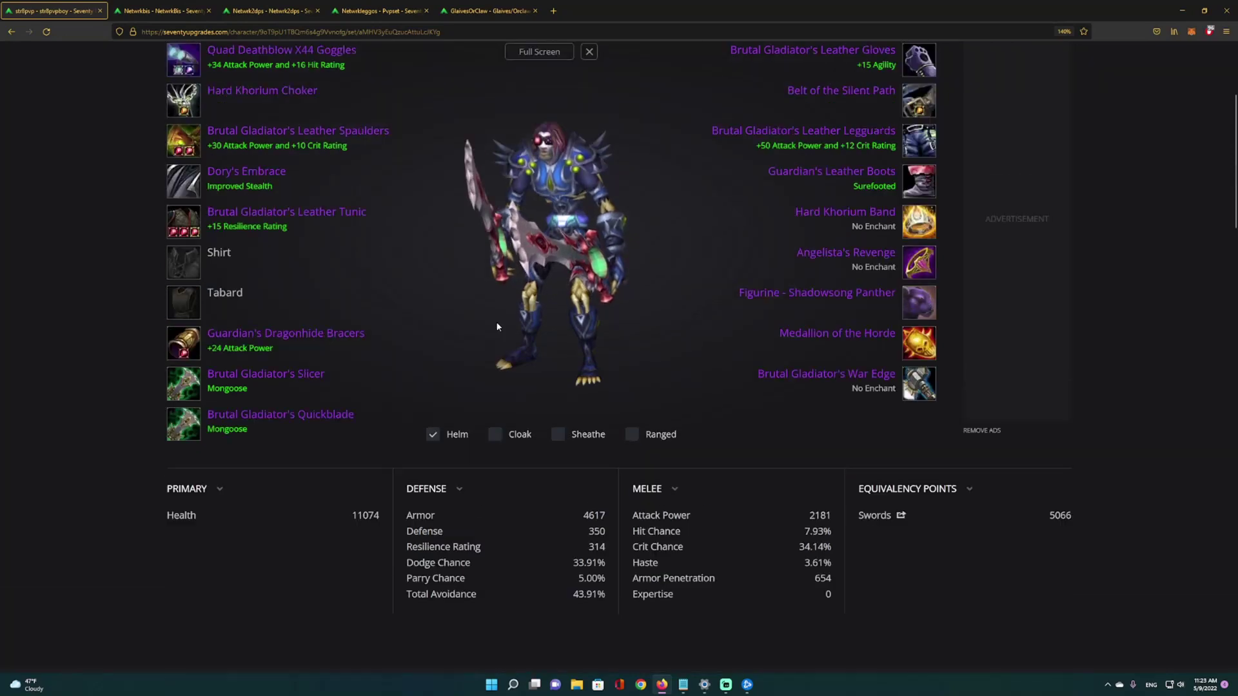
pyautogui.scroll(2, 497, 327)
pyautogui.moveTo(808, 207)
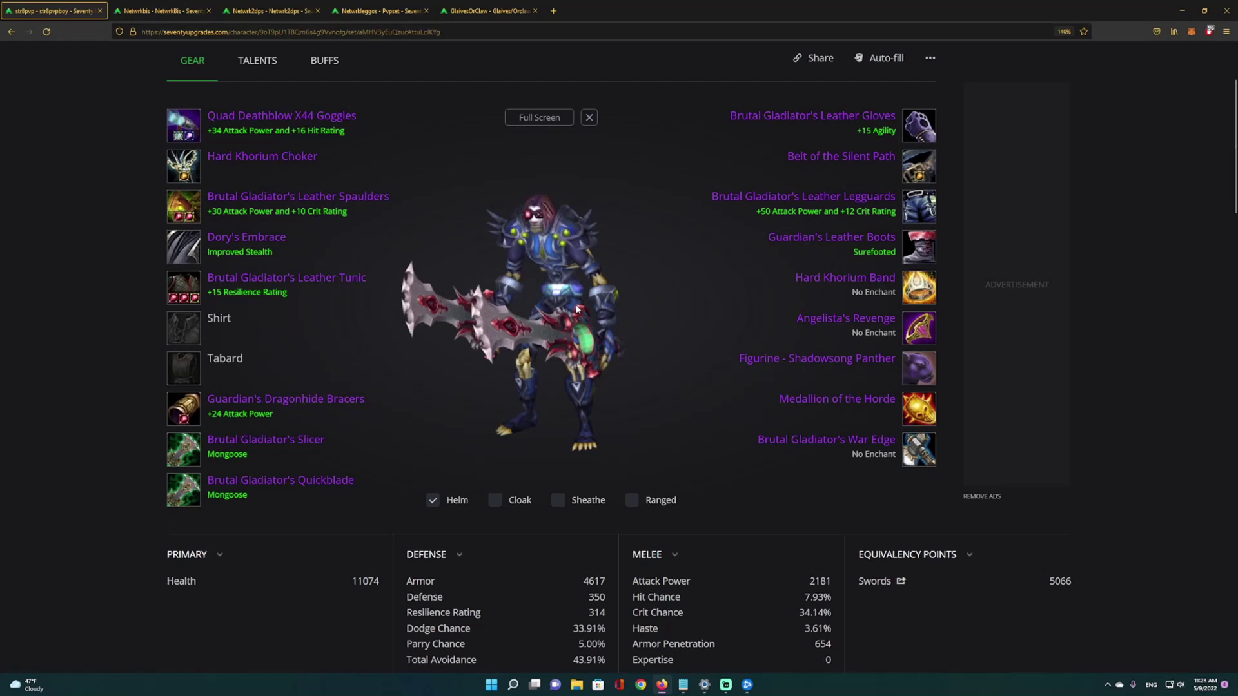
pyautogui.scroll(-1, 580, 309)
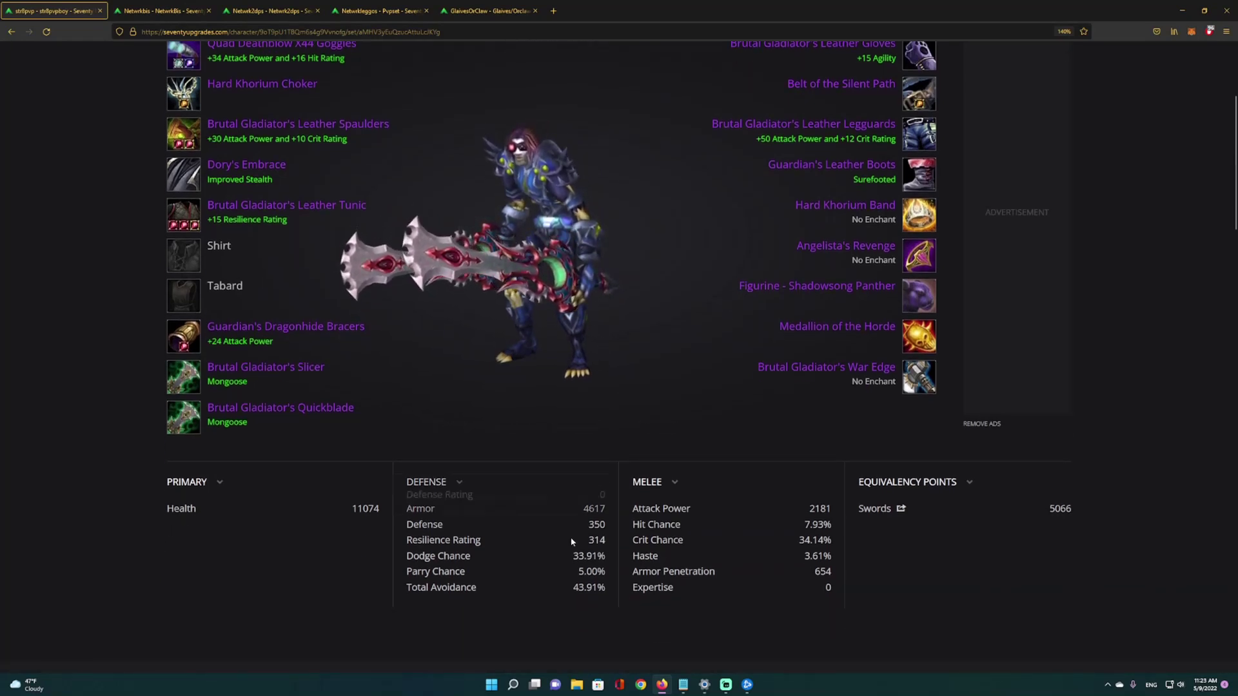
pyautogui.moveTo(444, 540)
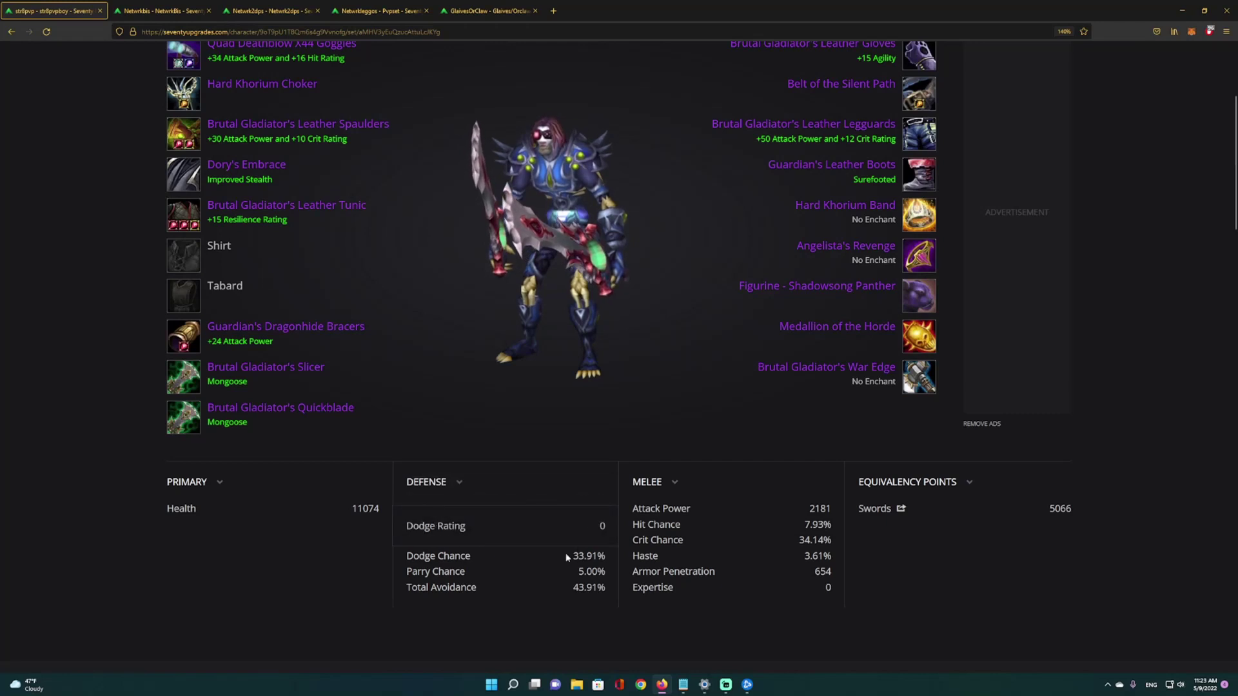
pyautogui.moveTo(606, 557)
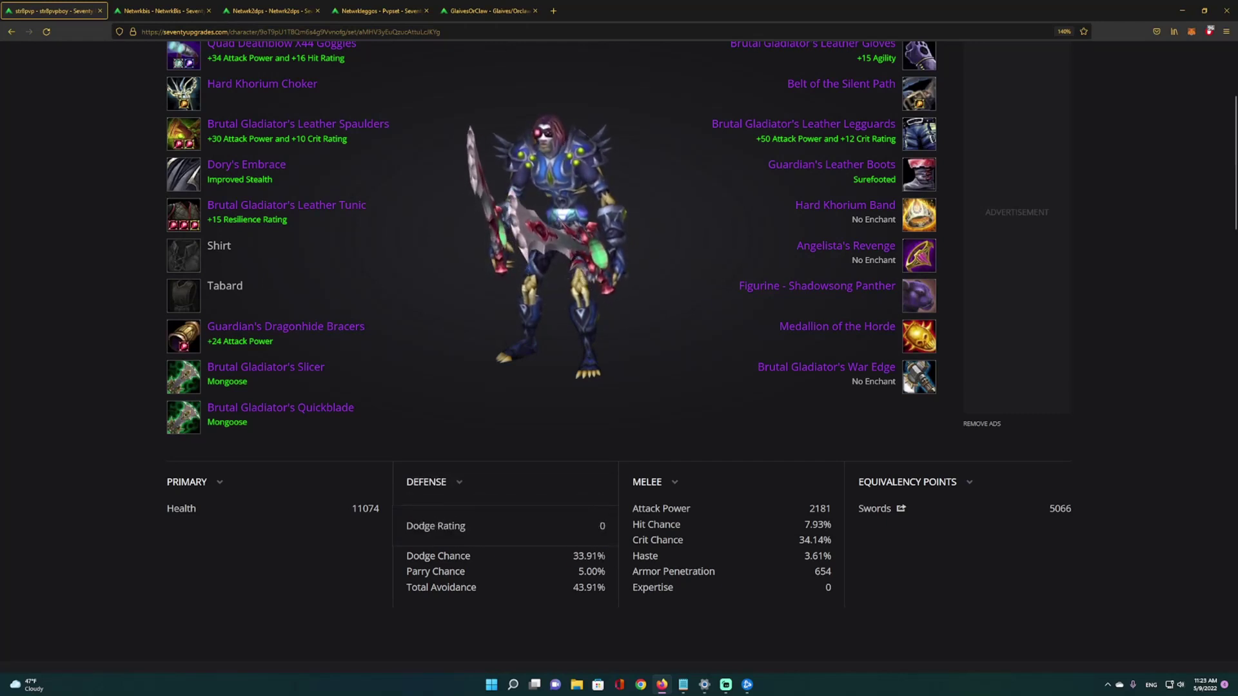
pyautogui.moveTo(674, 509); pyautogui.dragTo(832, 529)
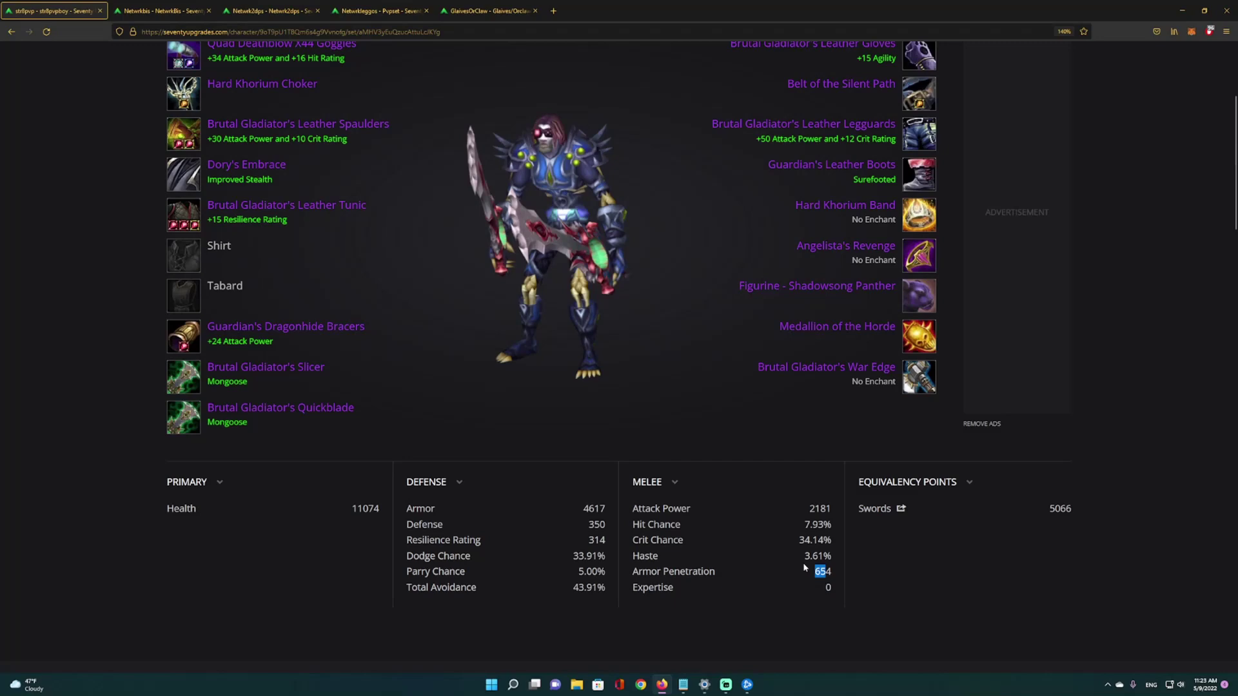
# Step: Try Glyph of the Gladiator as the Quad Deathblow X44 Goggles' enchant, and switch back to Glyph of Ferocity
pyautogui.scroll(2, 804, 567)
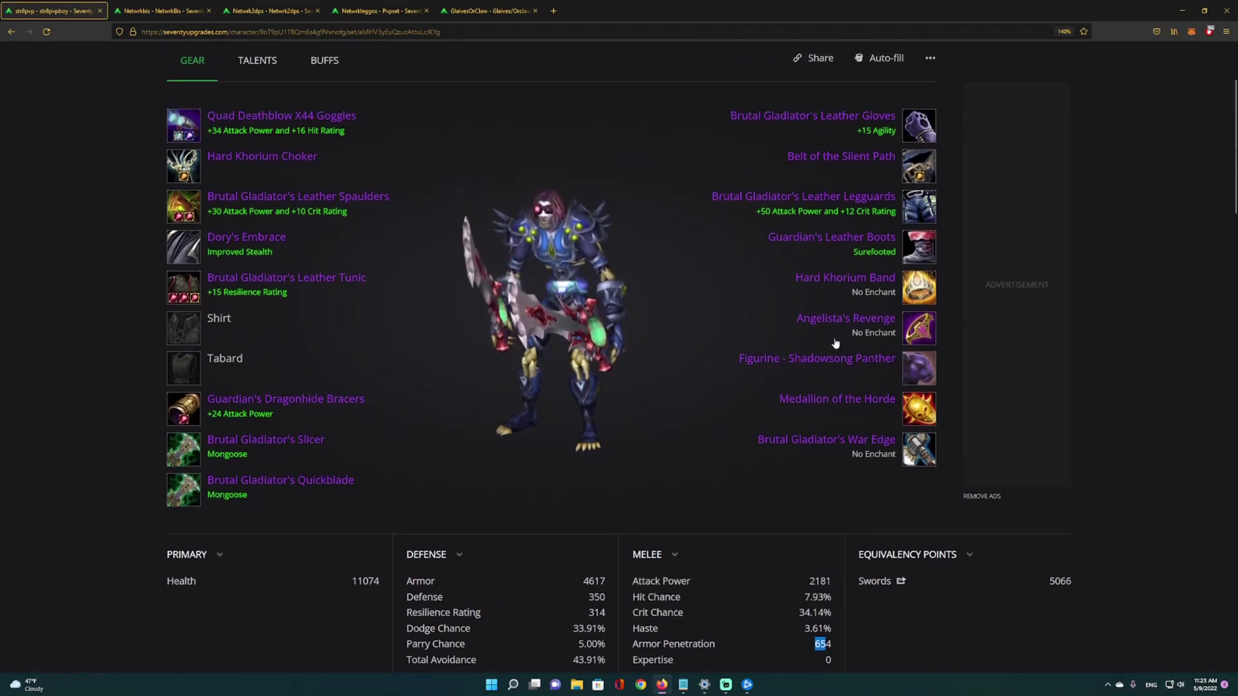
pyautogui.click(228, 126)
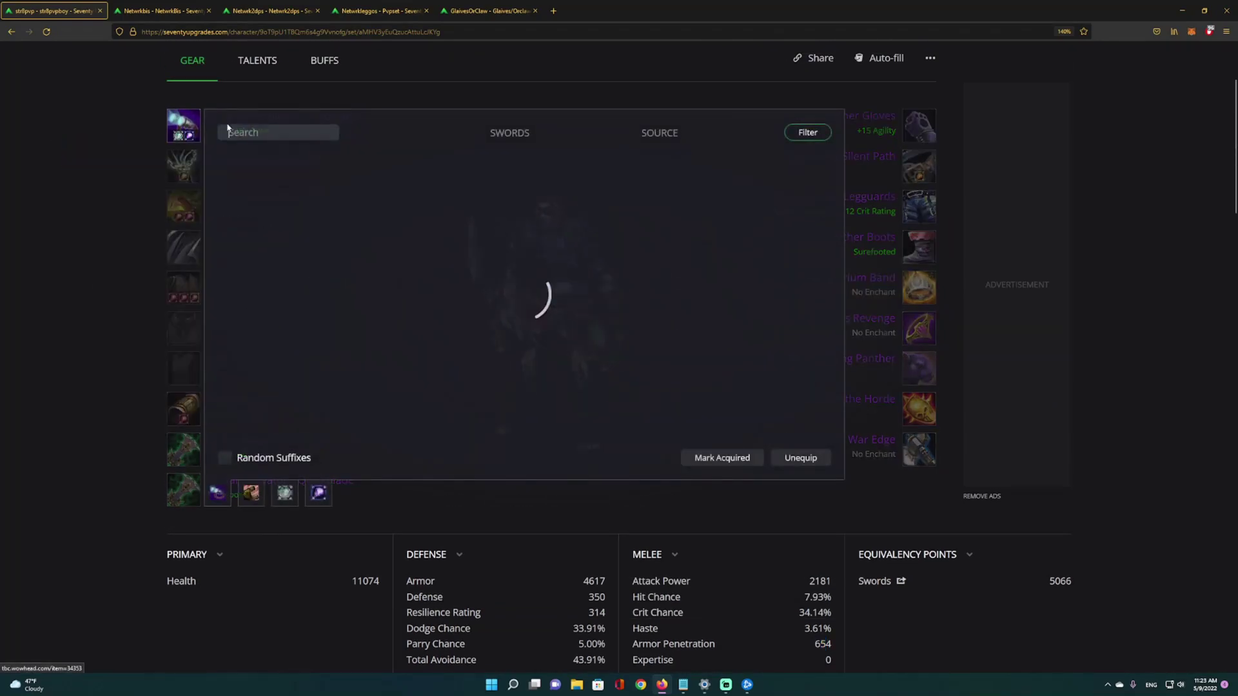
pyautogui.click(260, 493)
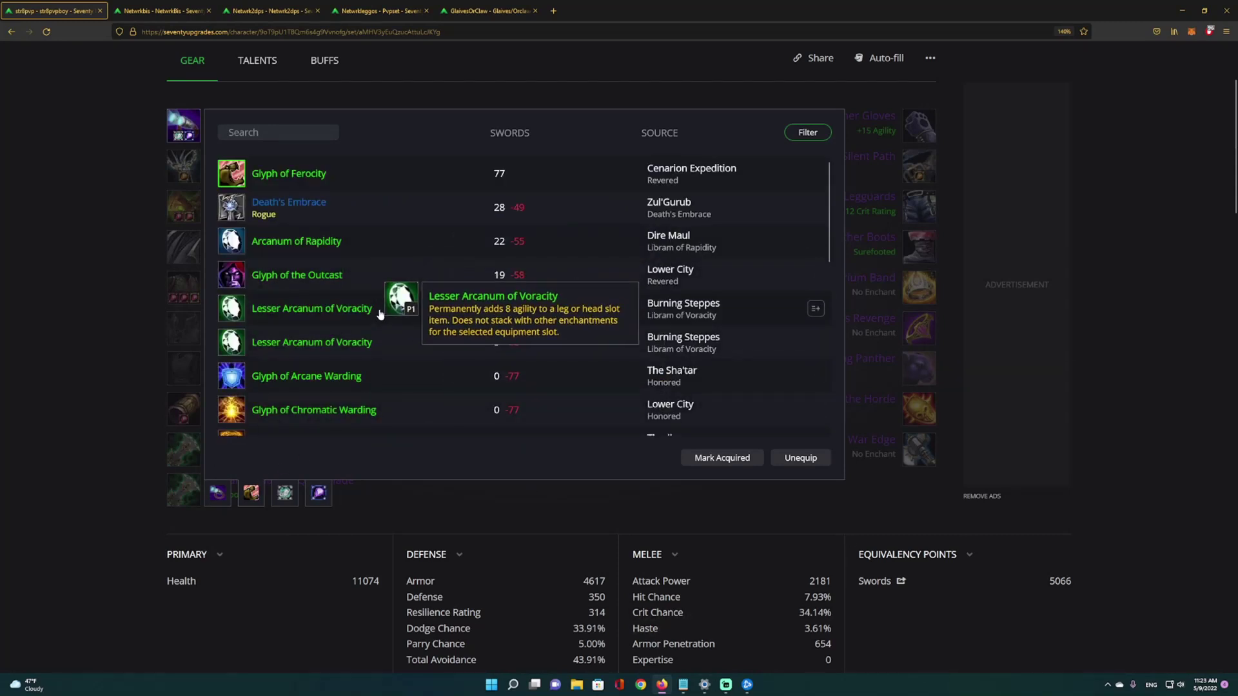
pyautogui.scroll(-5, 522, 303)
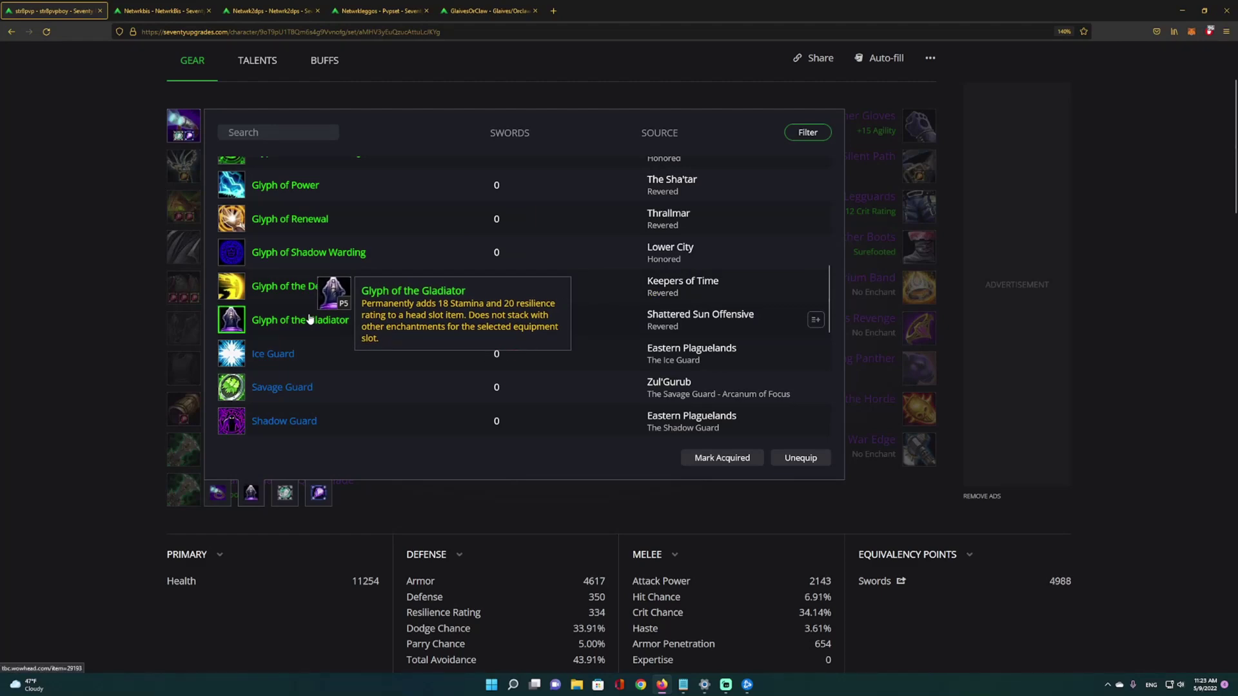
pyautogui.scroll(5, 309, 318)
pyautogui.scroll(-8, 335, 290)
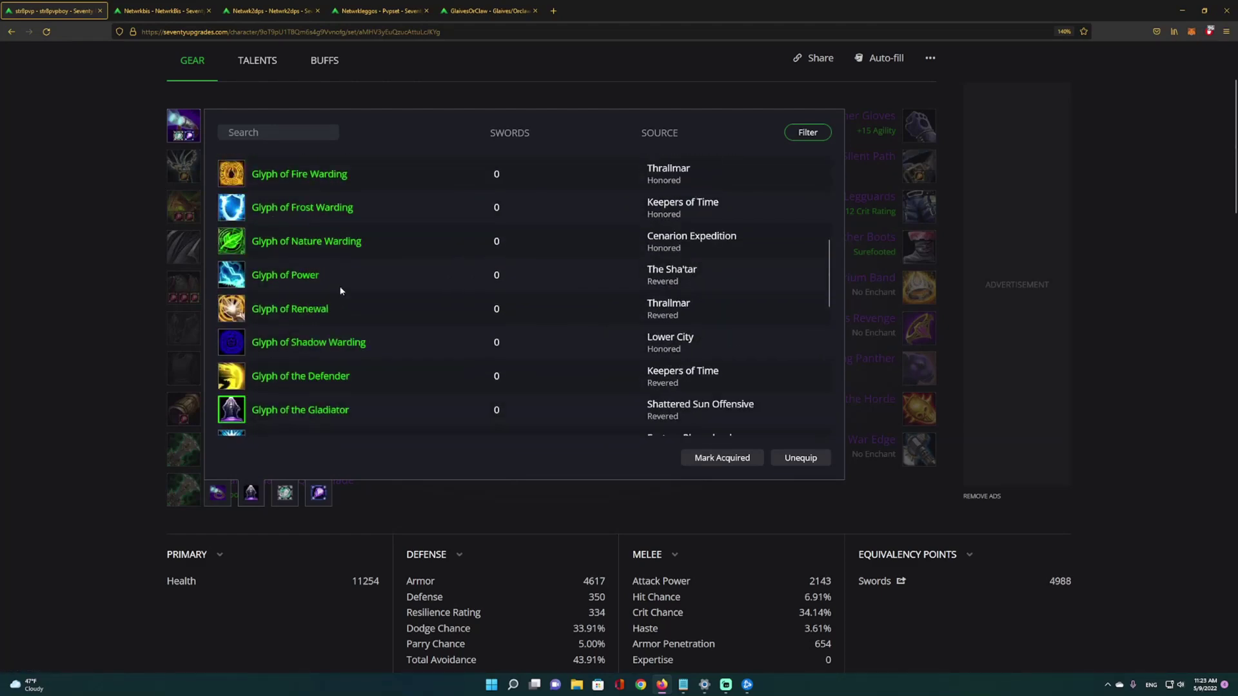
pyautogui.scroll(3, 316, 264)
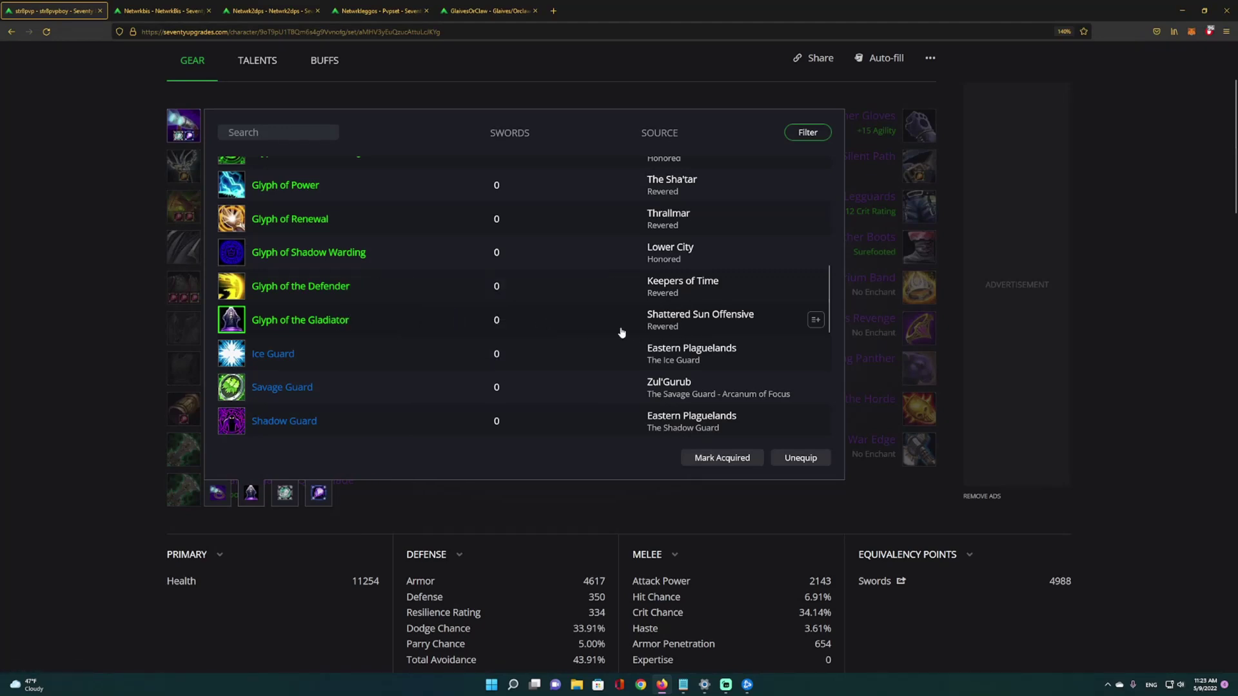
pyautogui.scroll(10, 354, 277)
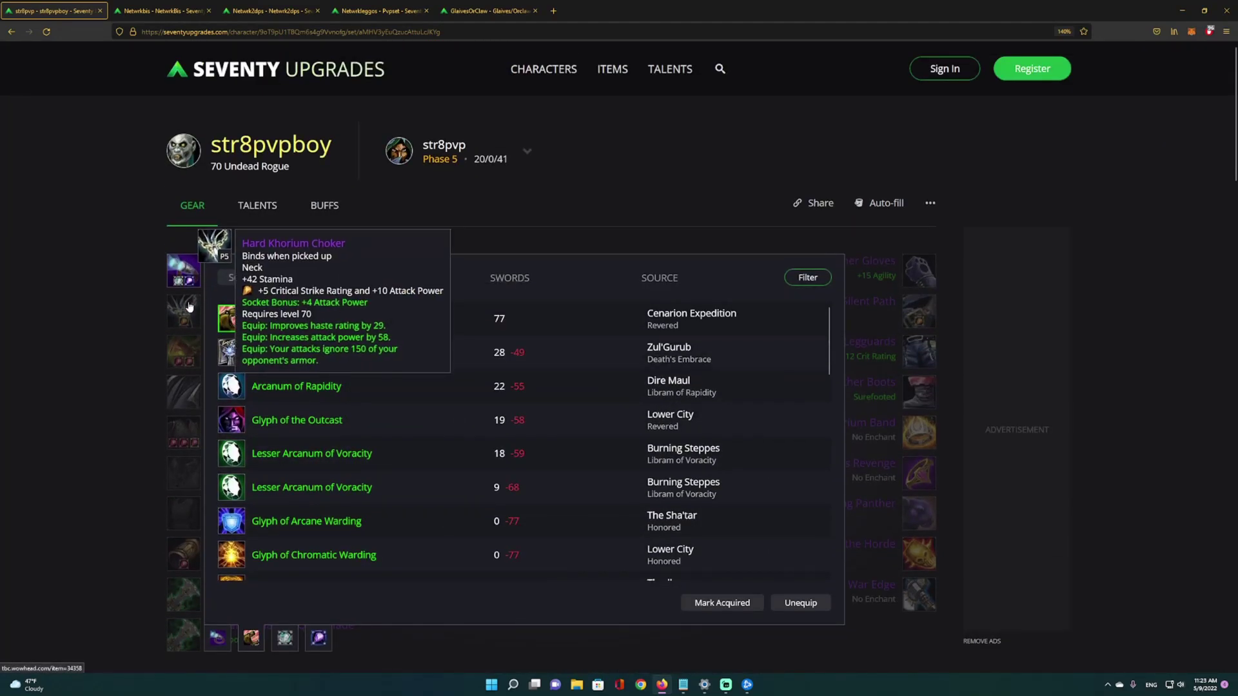
pyautogui.click(83, 298)
# Step: Compare the neck alternatives to Hard Khorium Choker and equip the Shattered Sun Pendant of Might
pyautogui.click(186, 310)
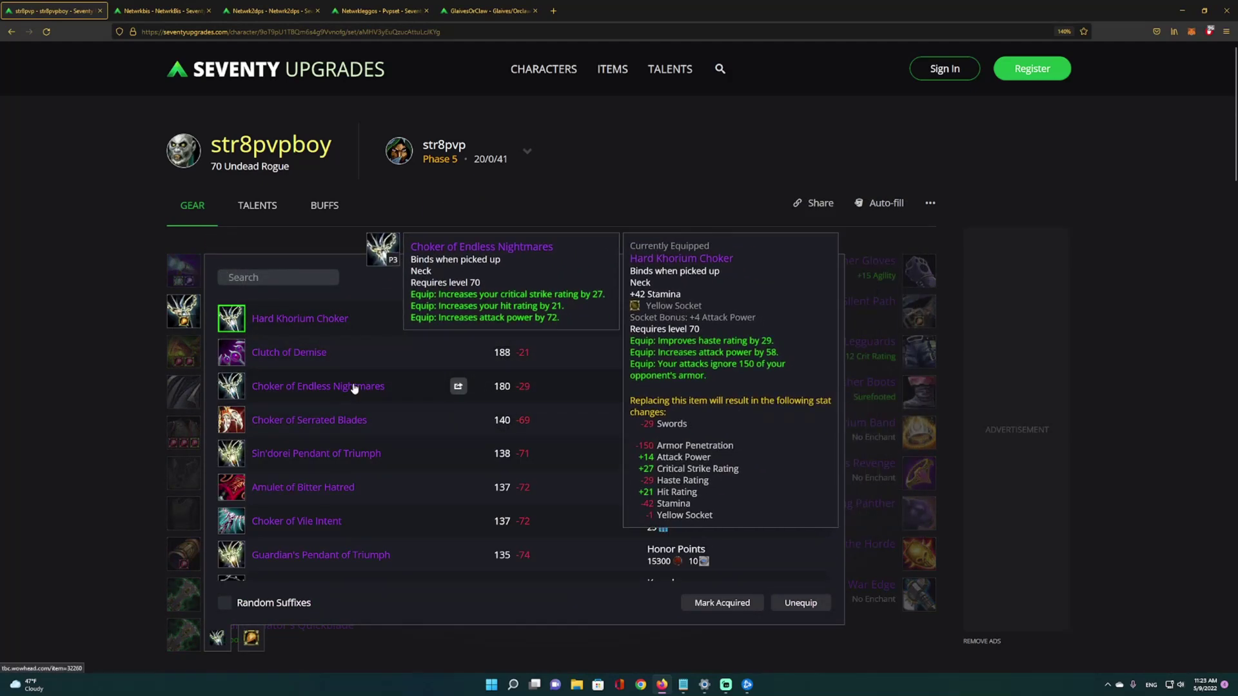
pyautogui.scroll(-2, 439, 387)
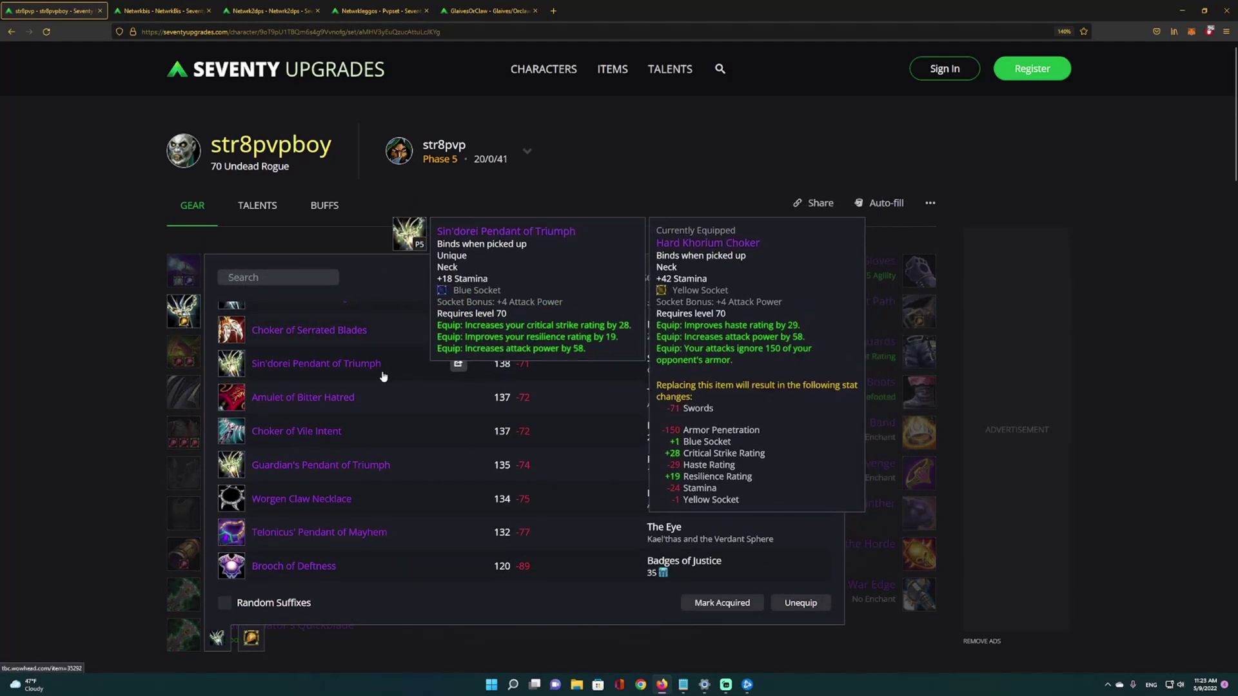
pyautogui.moveTo(378, 438)
pyautogui.scroll(-3, 377, 437)
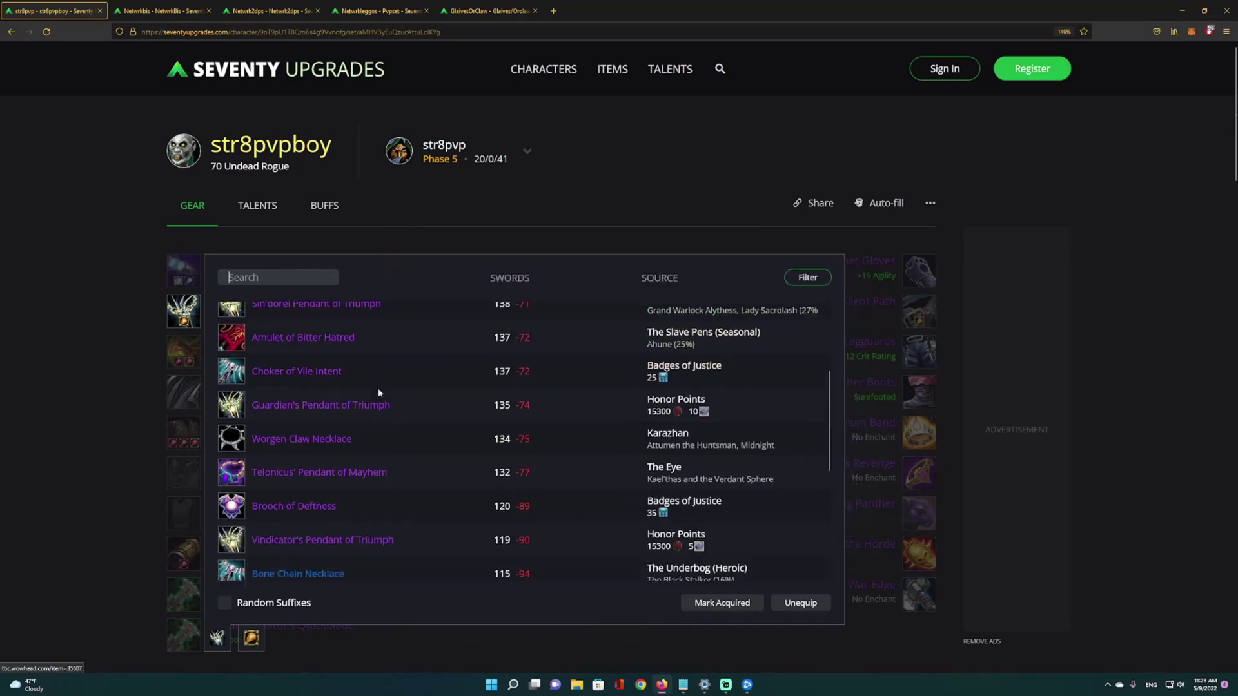
pyautogui.scroll(-8, 411, 397)
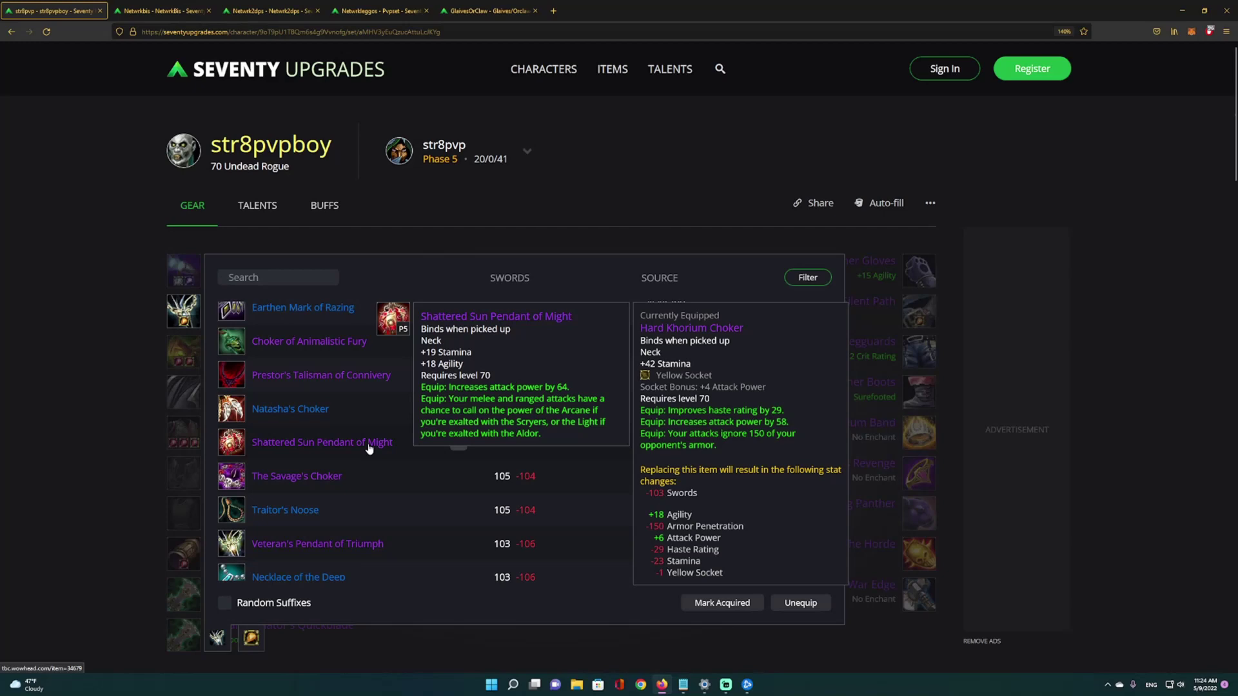
pyautogui.click(370, 445)
pyautogui.scroll(-2, 514, 320)
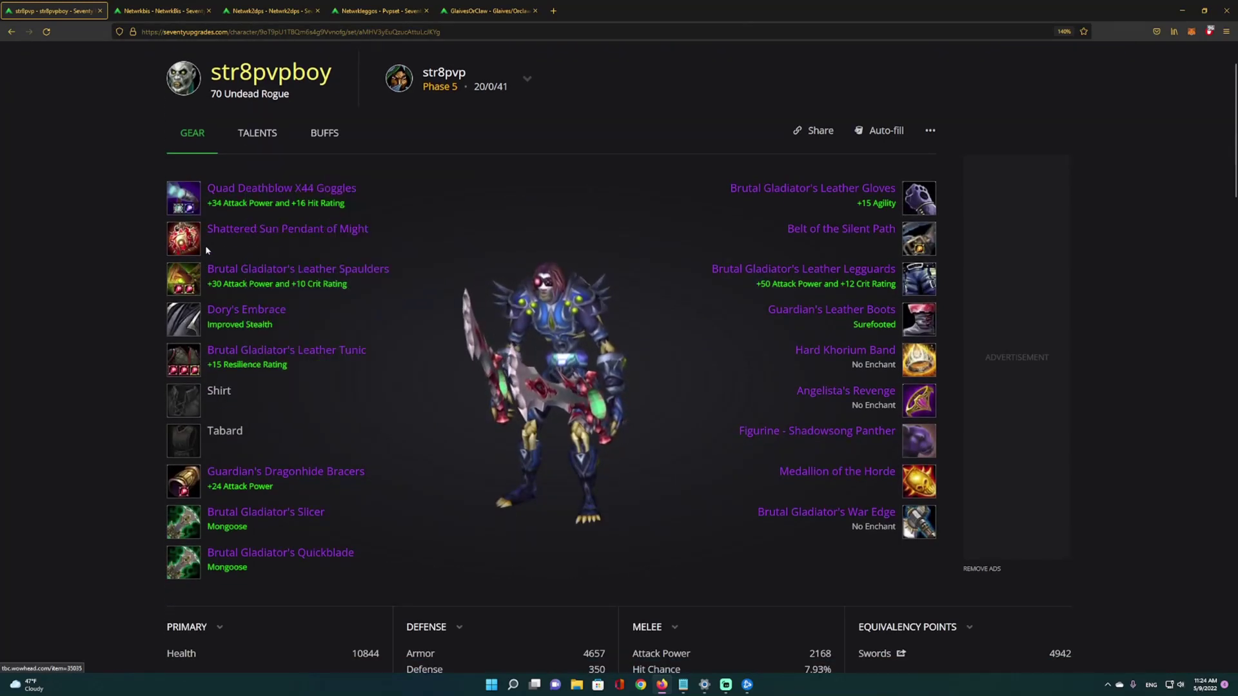
# Step: Inspect the Shattered Sun Pendant of Might and the Leather Spaulders, and re-equip the Hard Khorium Choker
pyautogui.moveTo(196, 250)
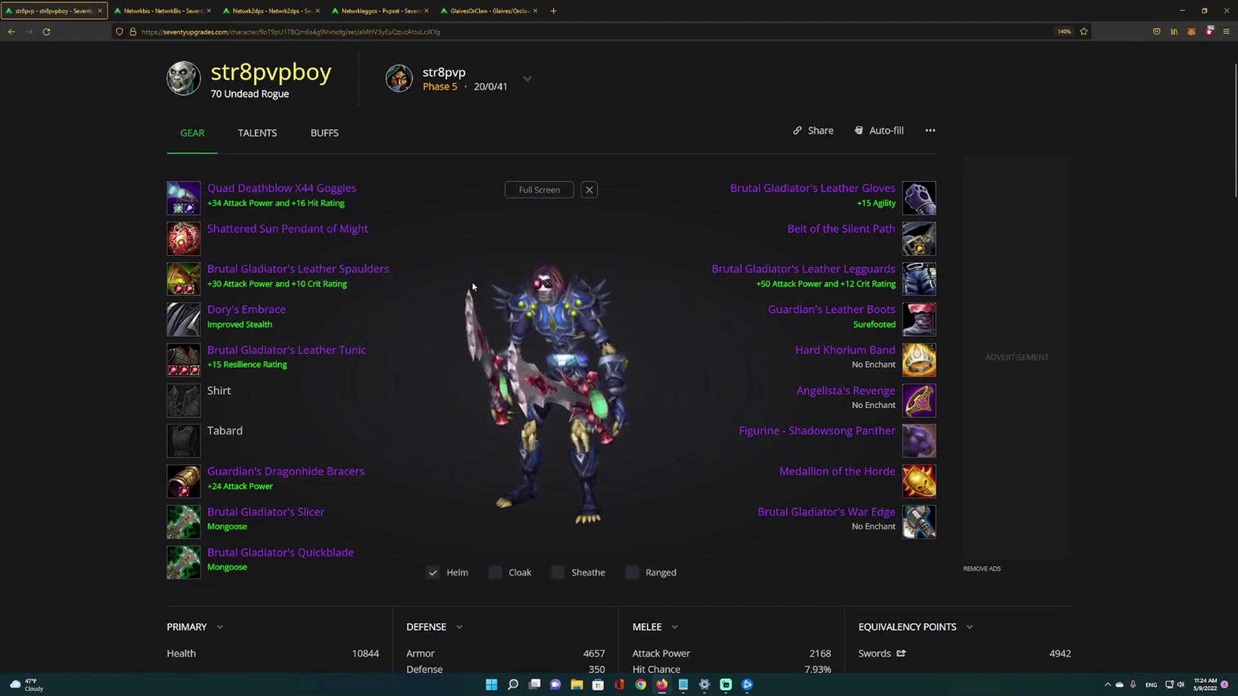
pyautogui.scroll(-2, 478, 285)
pyautogui.scroll(4, 477, 284)
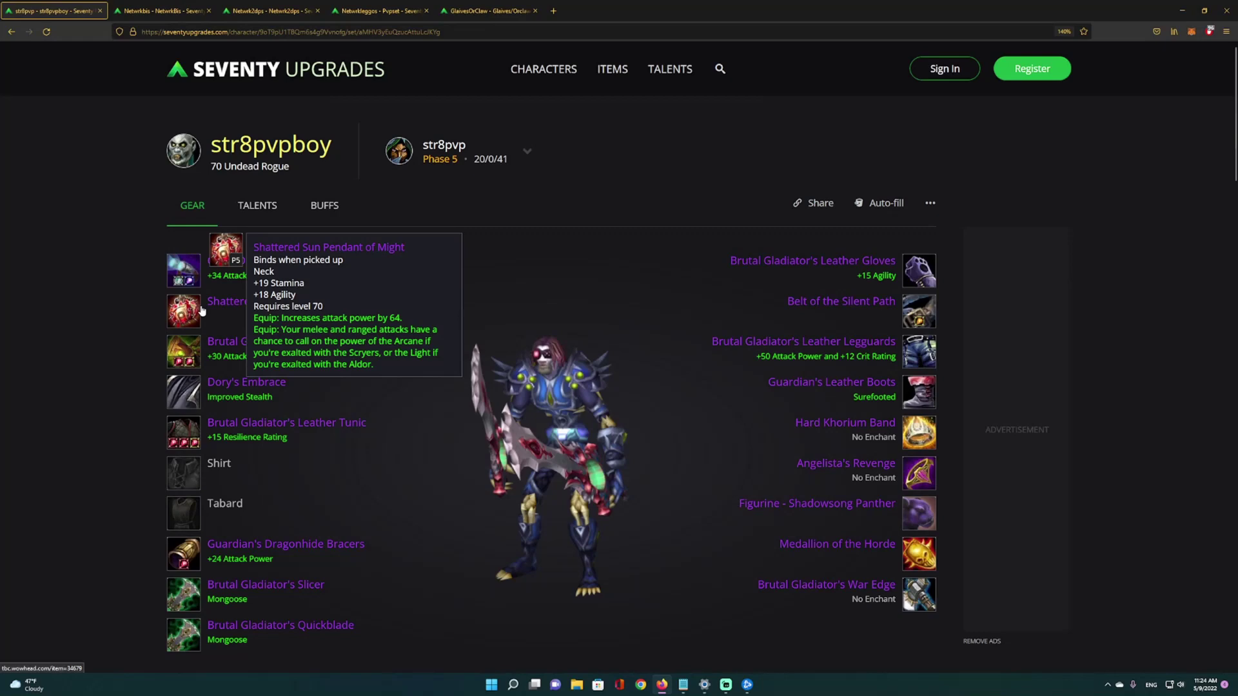
pyautogui.moveTo(362, 340)
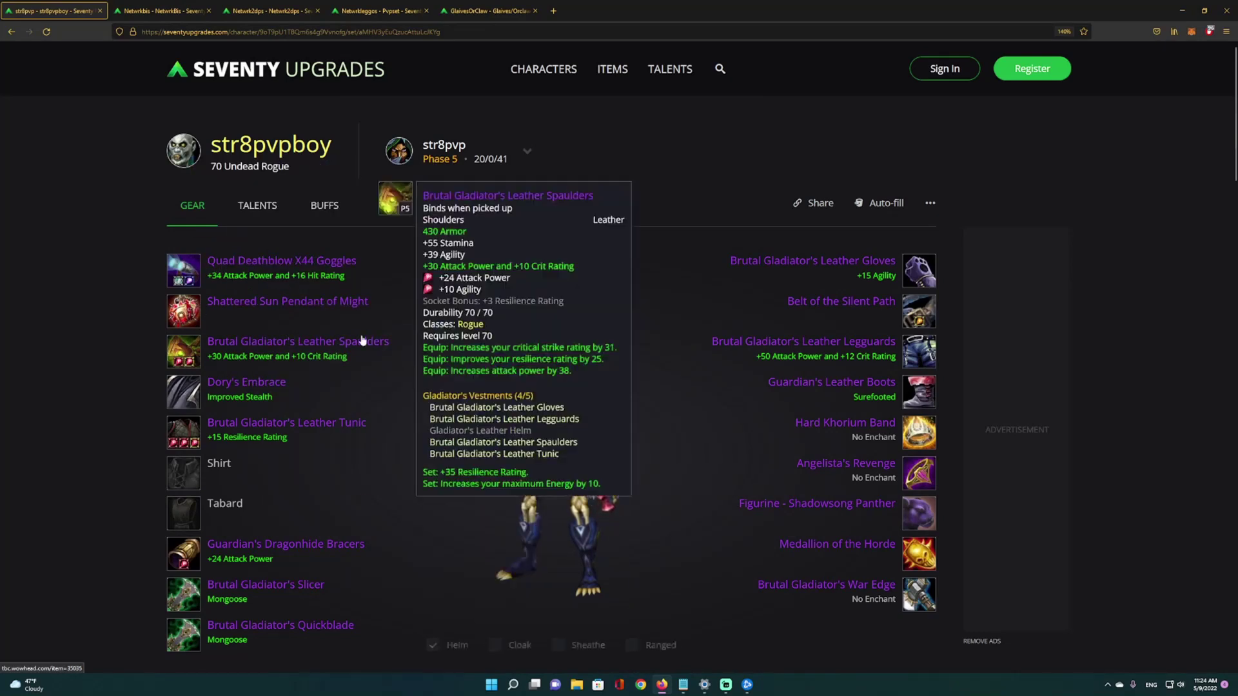
pyautogui.moveTo(186, 310)
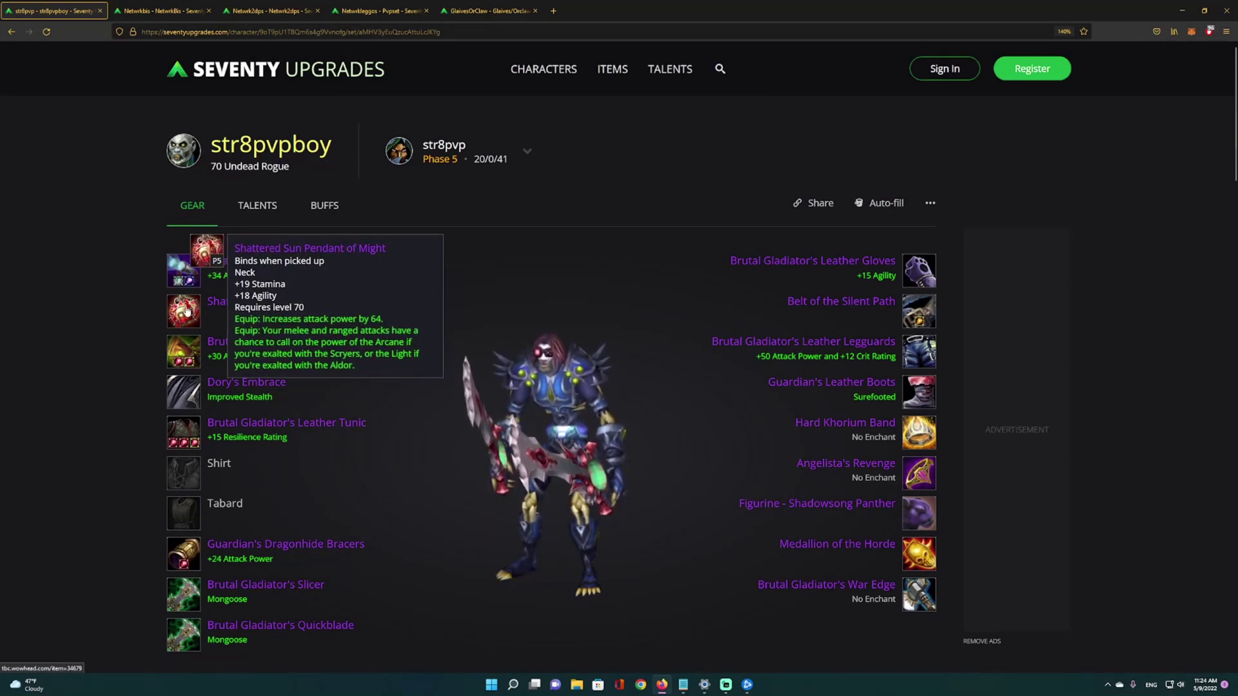
pyautogui.click(186, 310)
pyautogui.moveTo(384, 320)
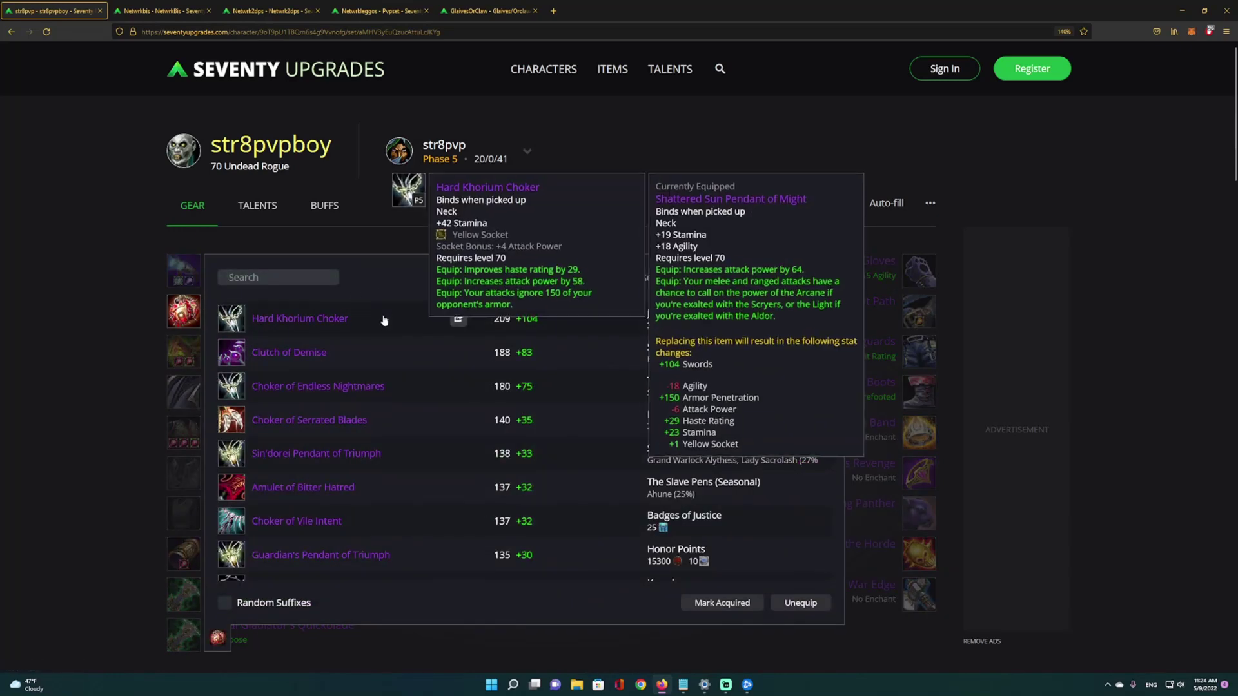
pyautogui.click(349, 320)
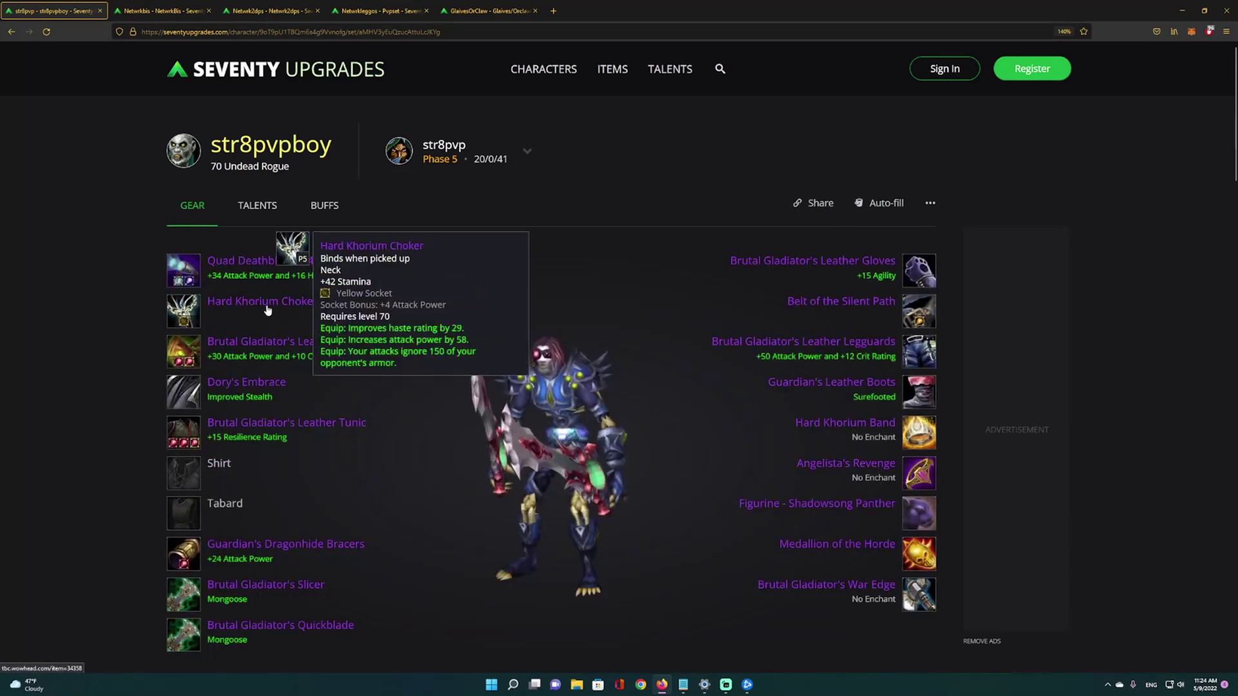
# Step: Search the gems for the Hard Khorium Choker's yellow socket for "myst"
pyautogui.click(267, 310)
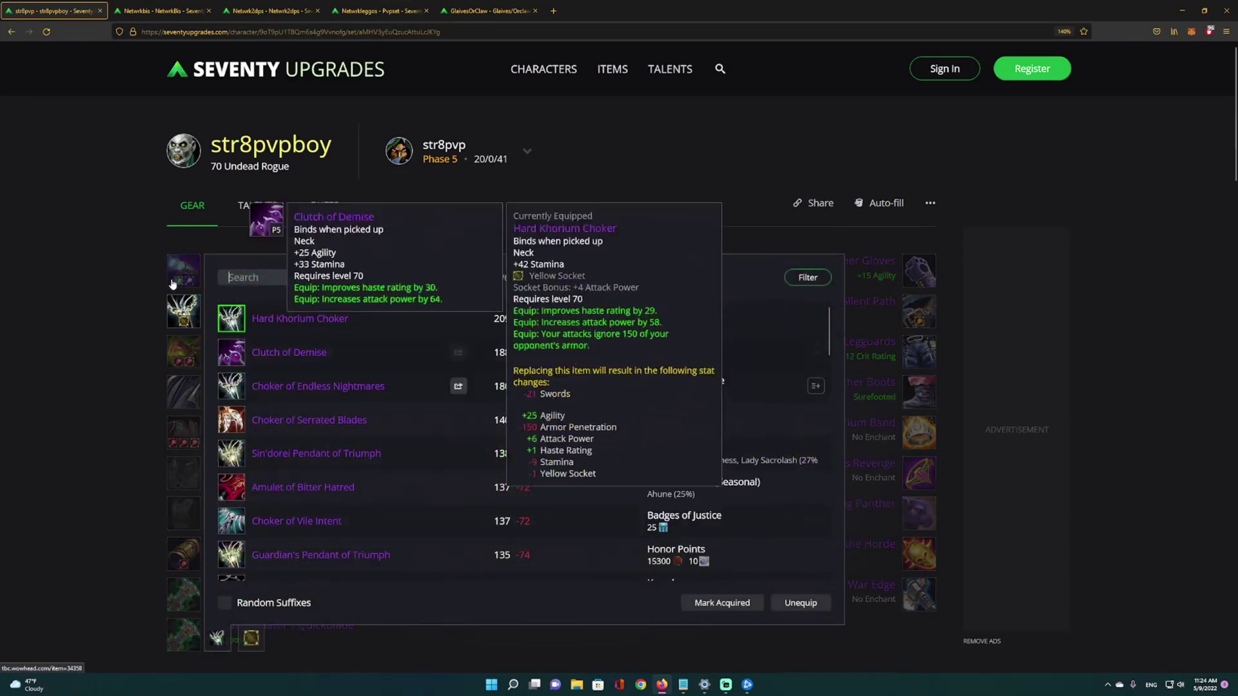
pyautogui.click(251, 643)
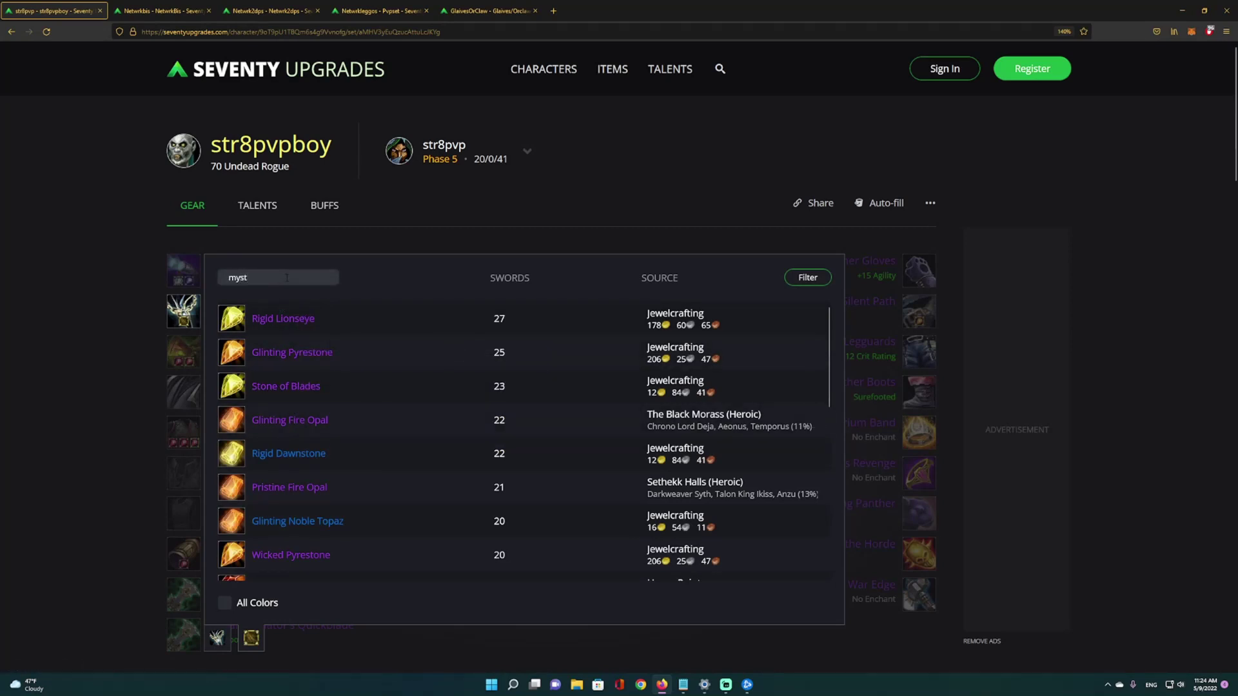
pyautogui.click(287, 277)
pyautogui.write('myst')
pyautogui.click(137, 123)
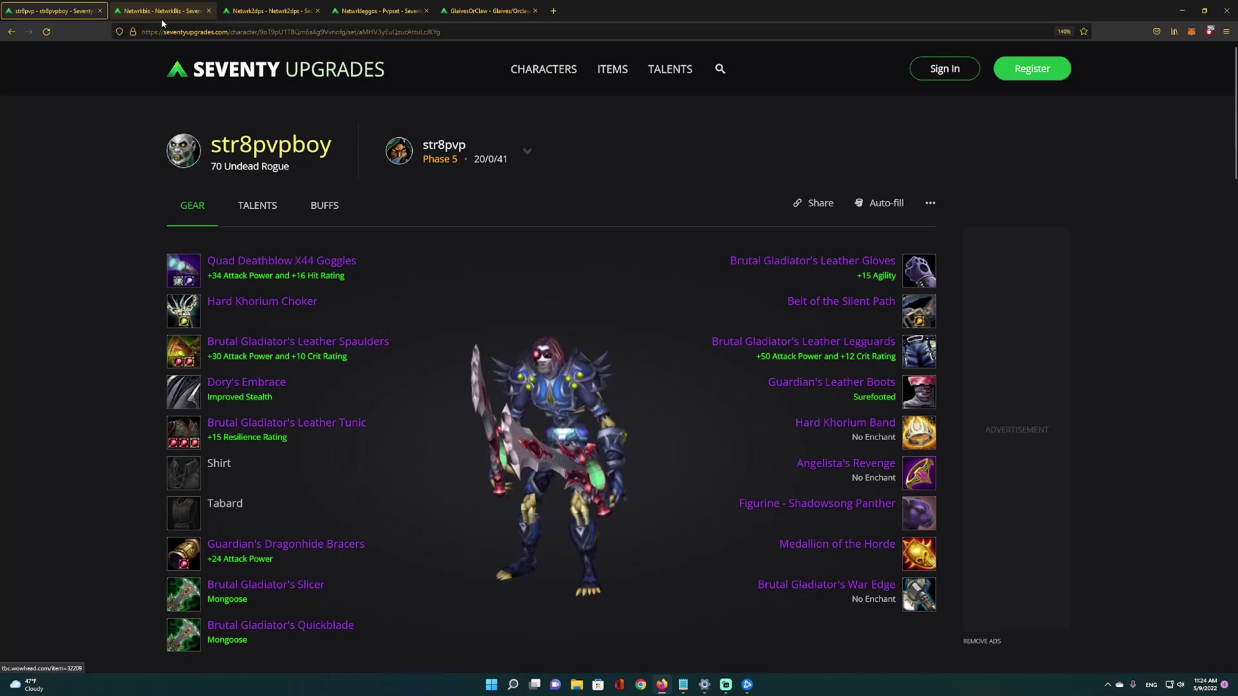
# Step: Open the human NetwrkBis gear set and examine its head, neck, shoulder, chest, leg and ring items with their gems and enchants
pyautogui.click(161, 12)
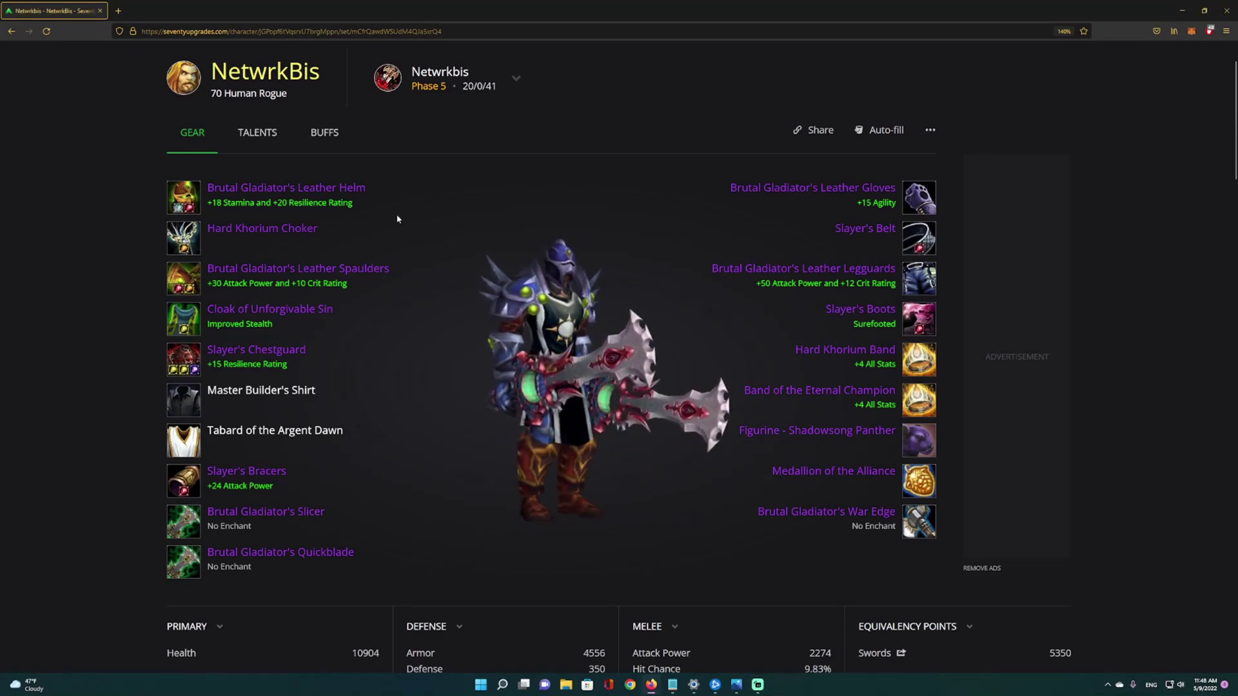
pyautogui.moveTo(709, 299)
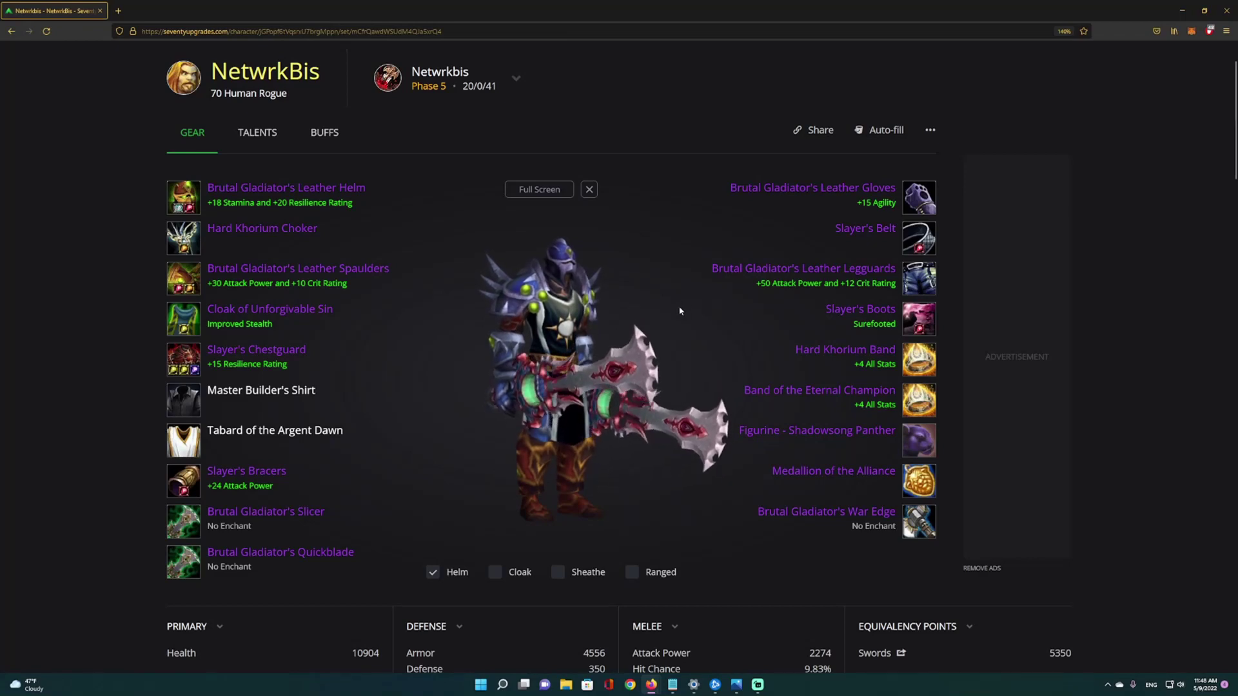
pyautogui.moveTo(180, 195)
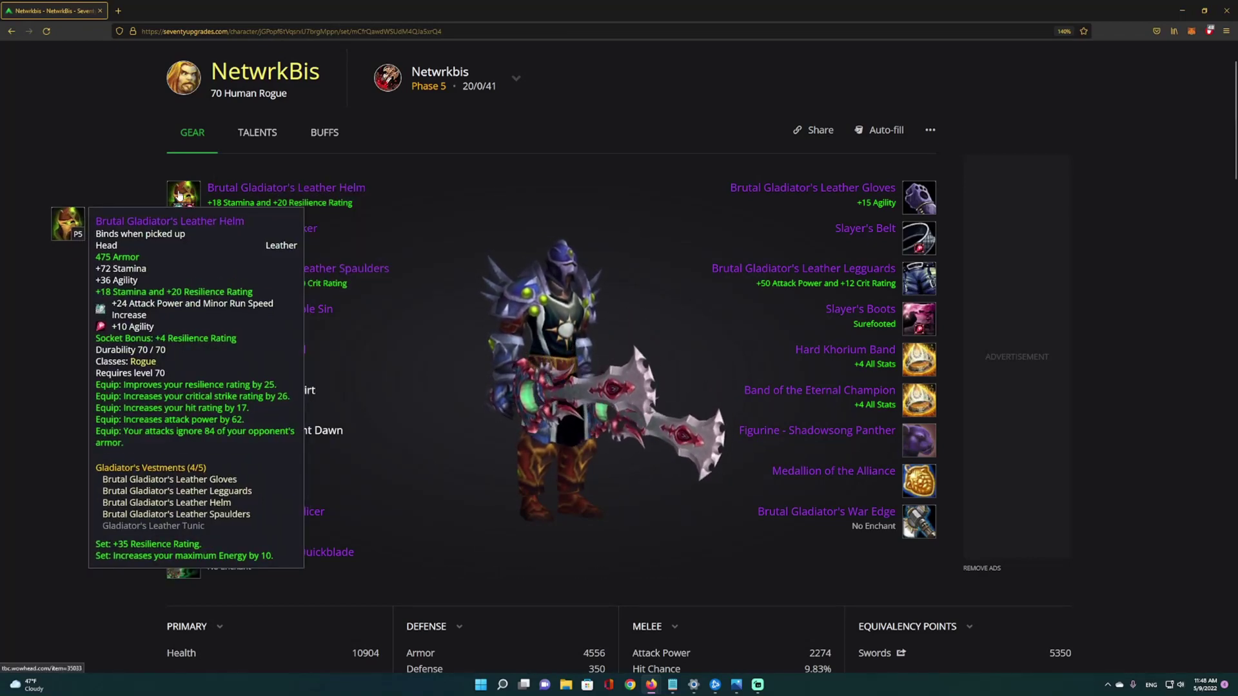
pyautogui.moveTo(188, 359)
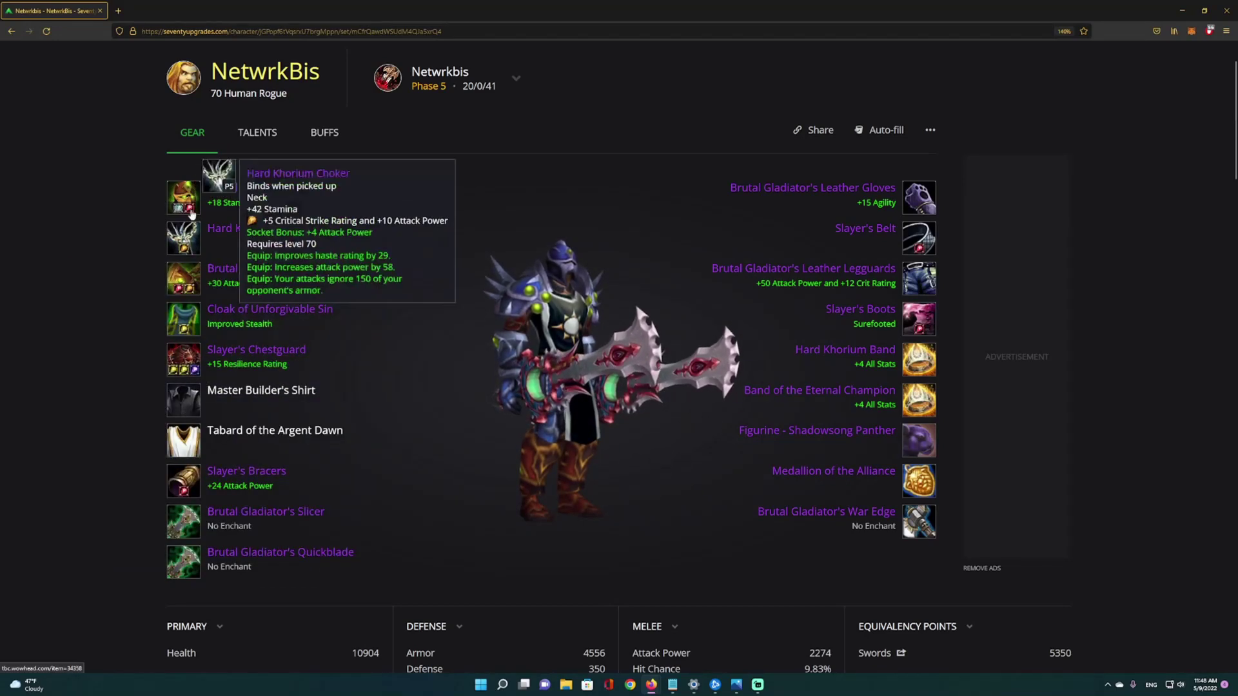
pyautogui.moveTo(182, 443)
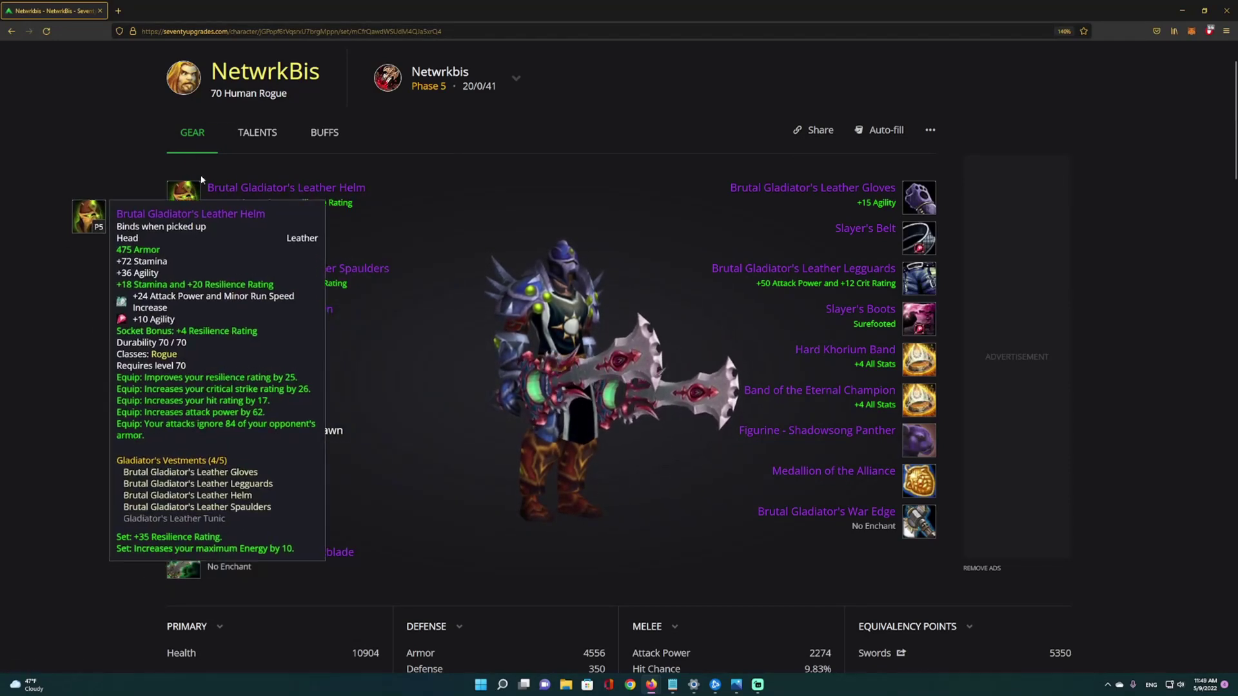
pyautogui.moveTo(182, 279)
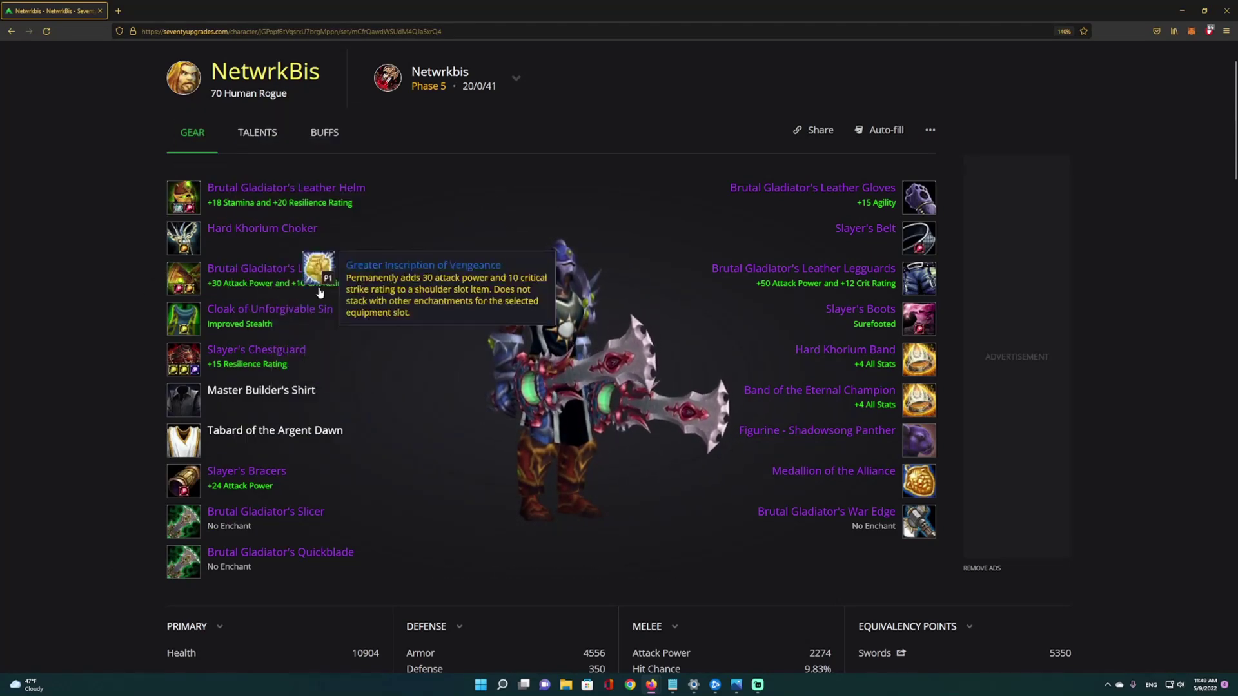
pyautogui.moveTo(499, 296)
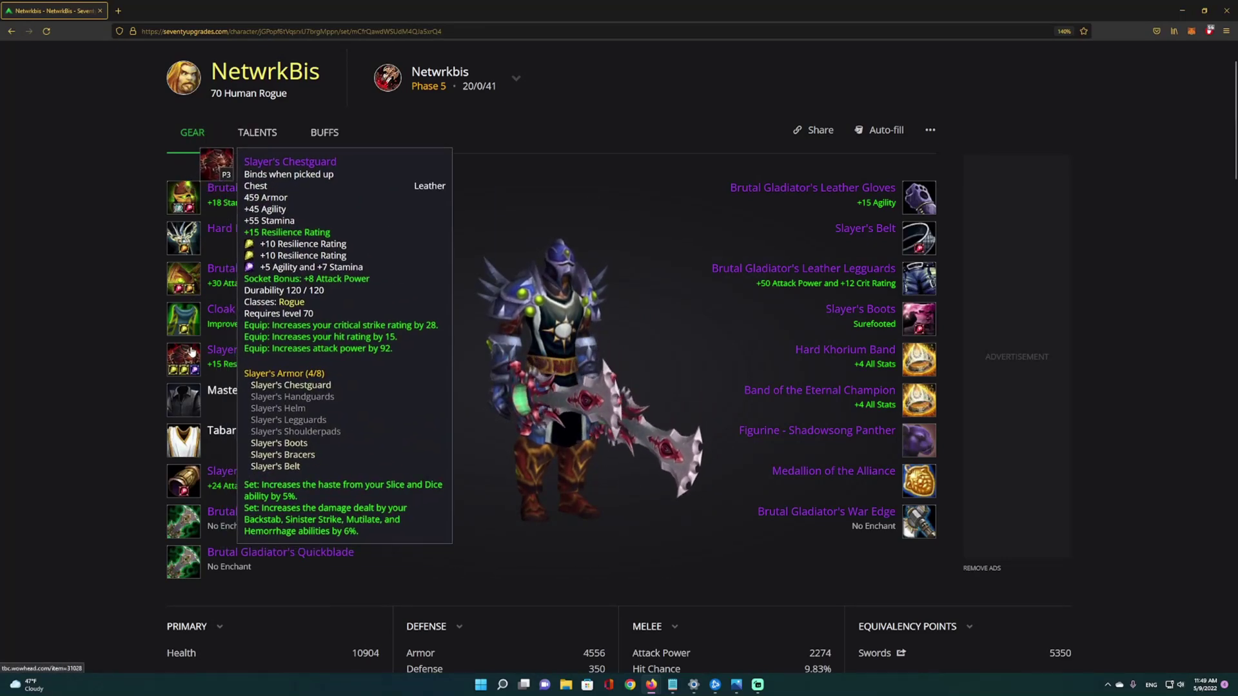
pyautogui.moveTo(920, 244)
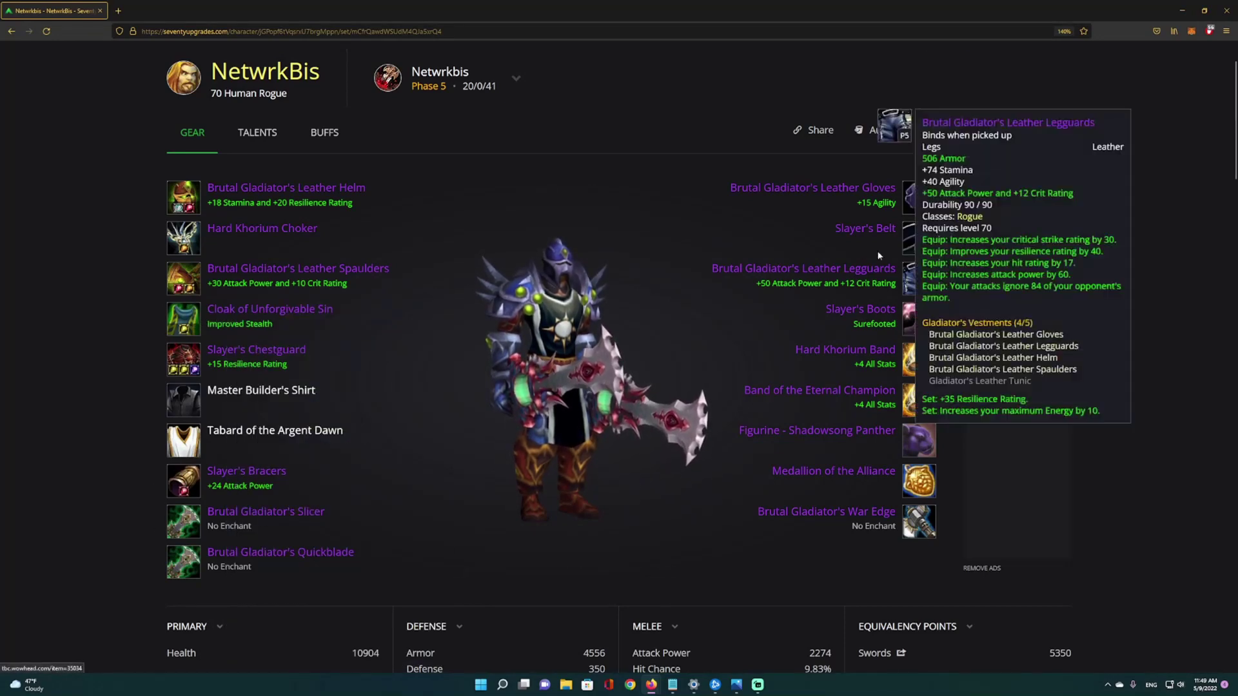
pyautogui.moveTo(932, 363)
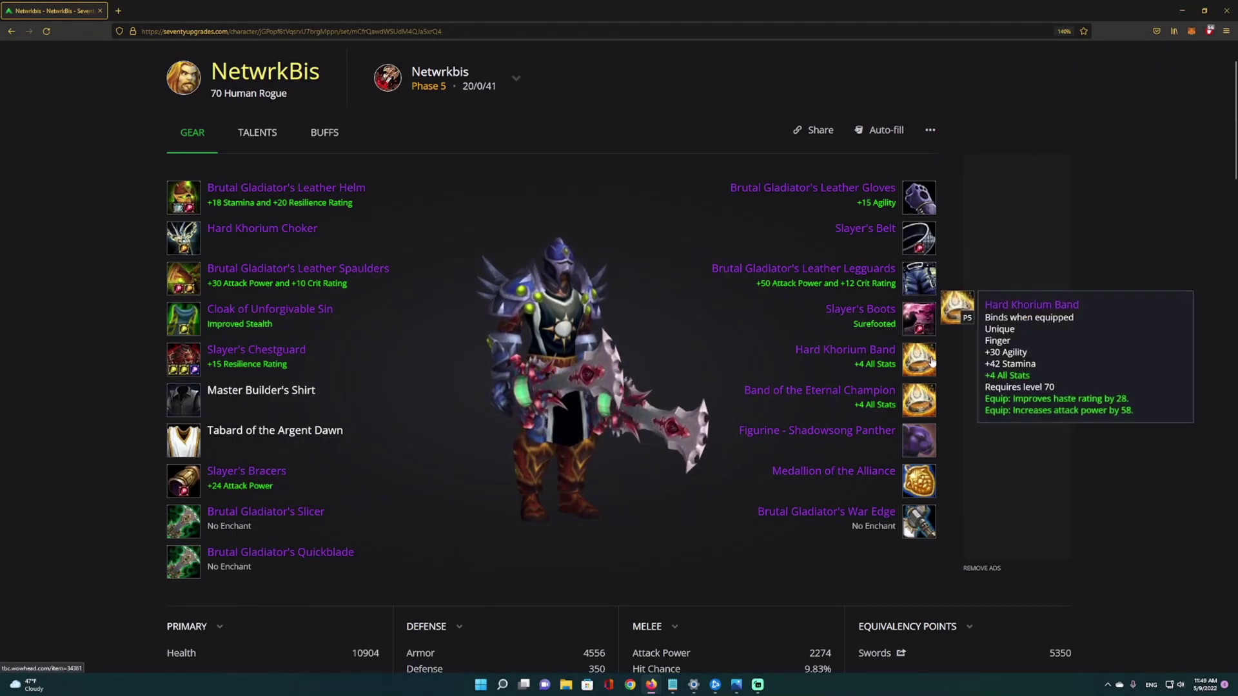
pyautogui.moveTo(185, 237)
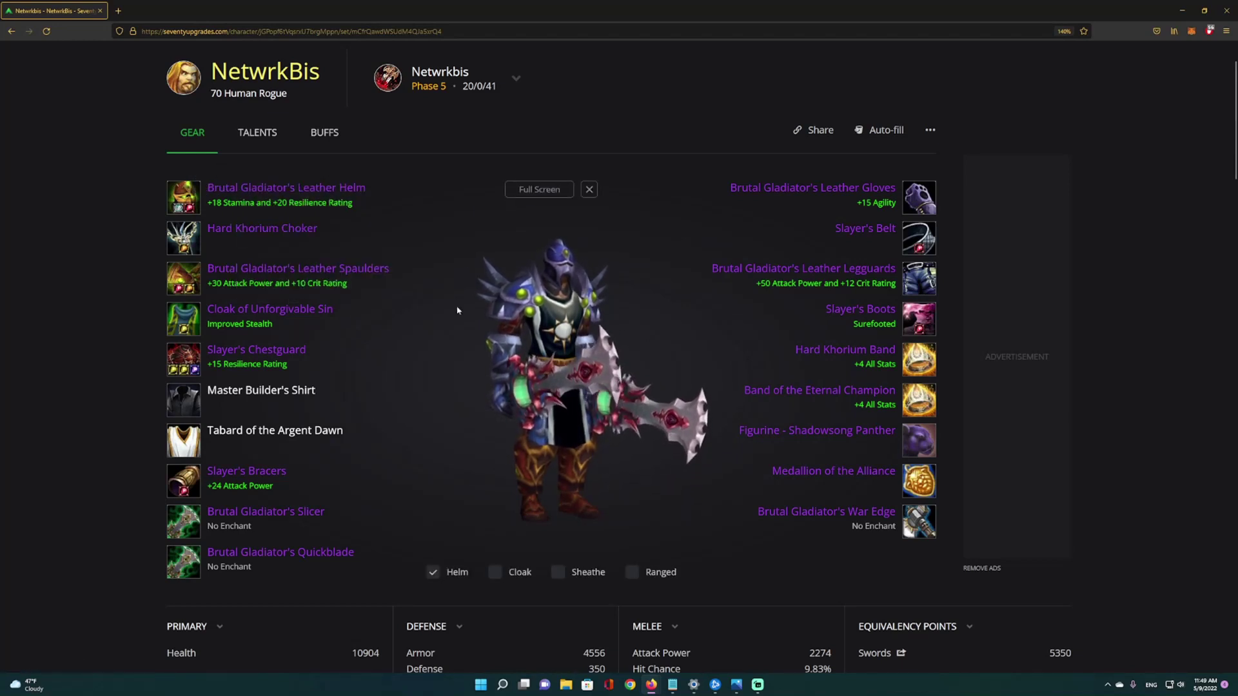
pyautogui.scroll(-2, 509, 339)
pyautogui.scroll(2, 509, 339)
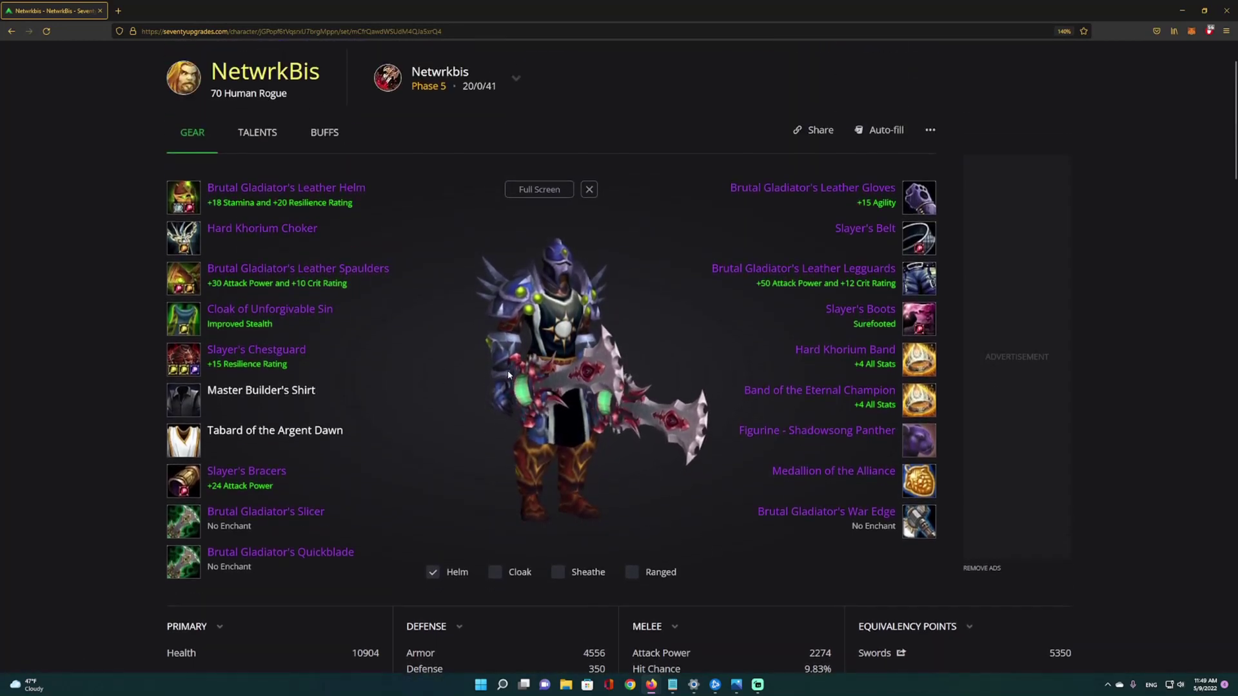
# Step: Compare the main-hand weapon alternatives to the Brutal Gladiator's Slicer, and rotate the NetwrkBis character model
pyautogui.moveTo(193, 524)
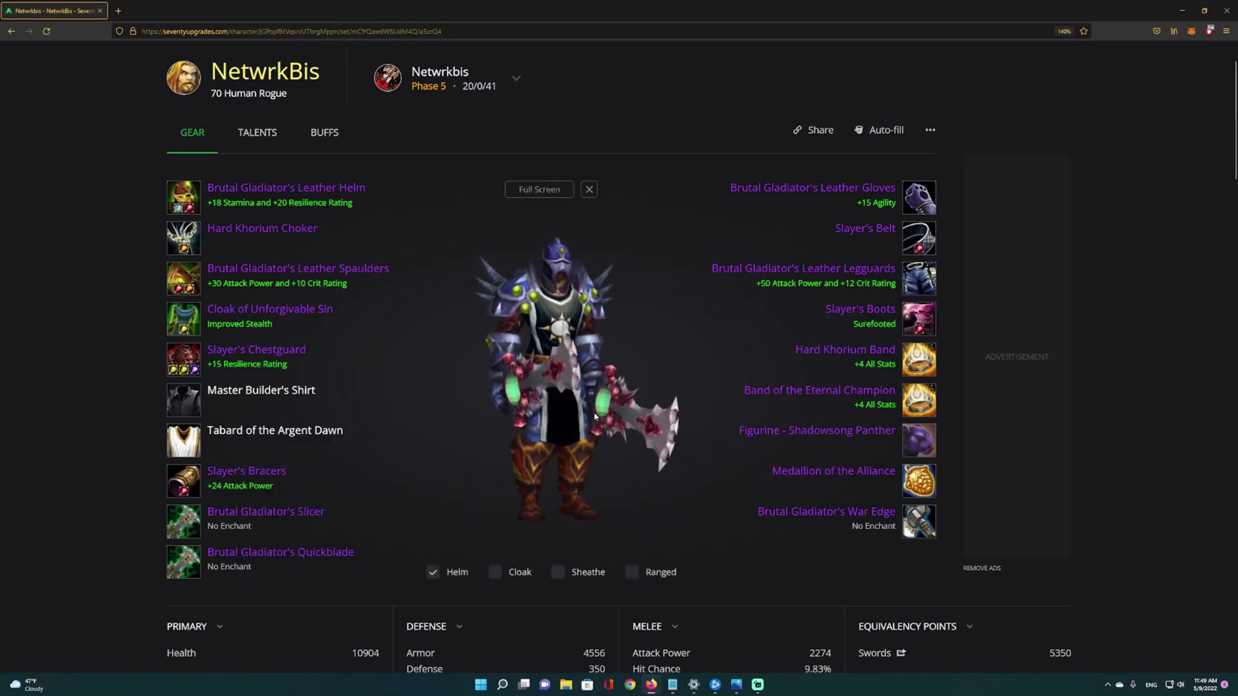
pyautogui.click(213, 516)
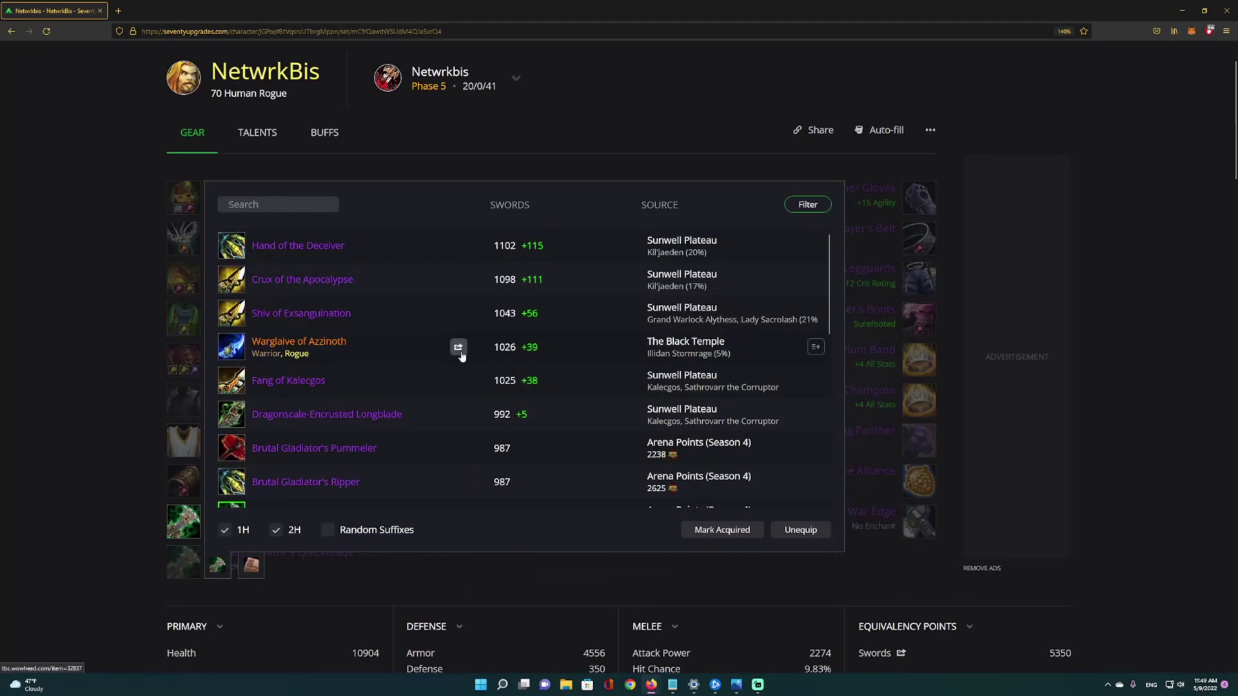
pyautogui.moveTo(414, 357)
pyautogui.scroll(-2, 413, 357)
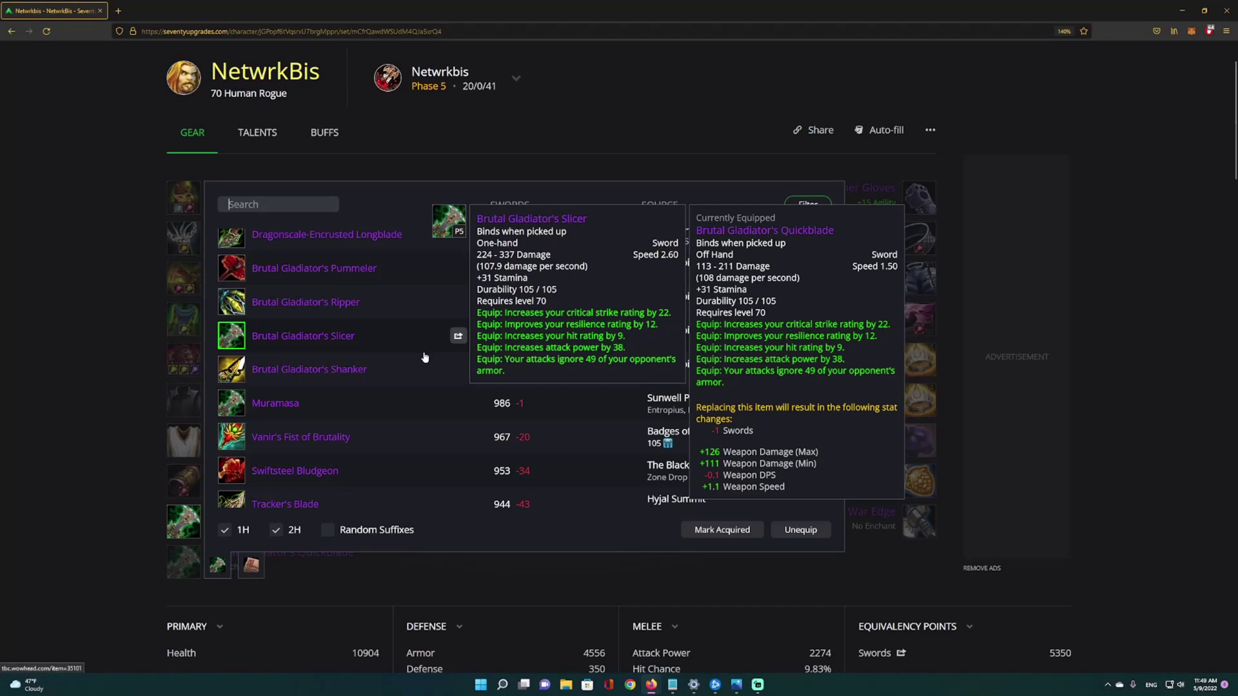
pyautogui.scroll(3, 455, 445)
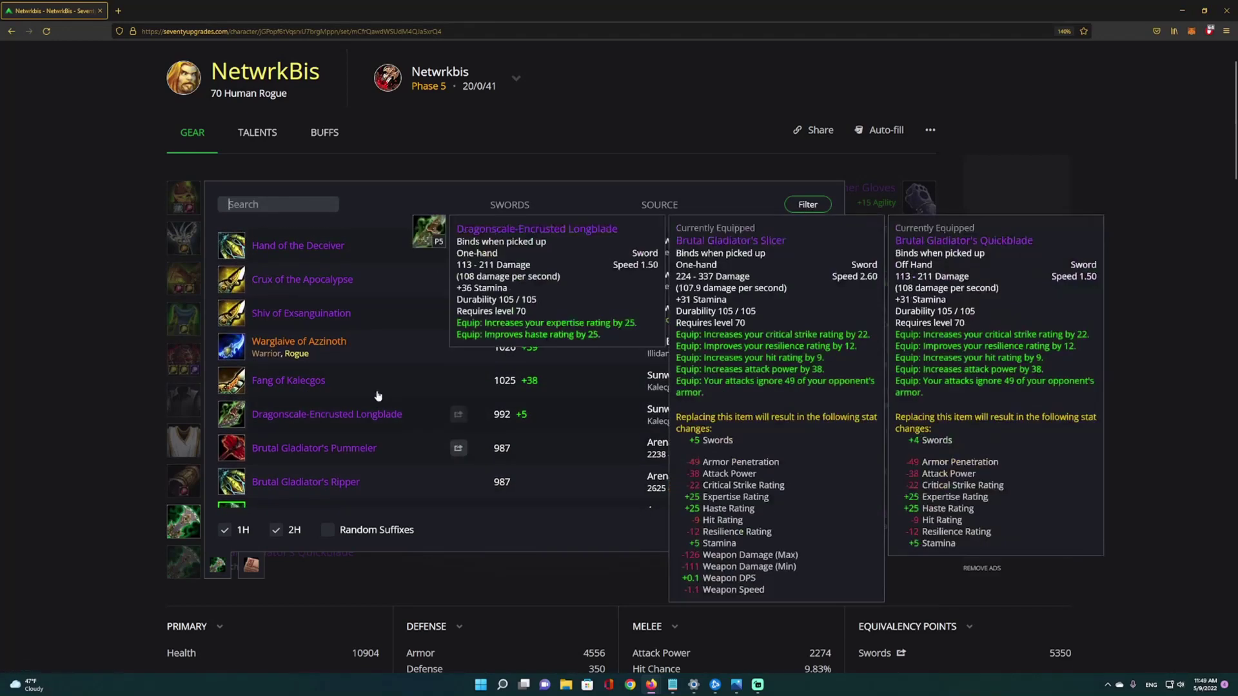
pyautogui.press('Escape')
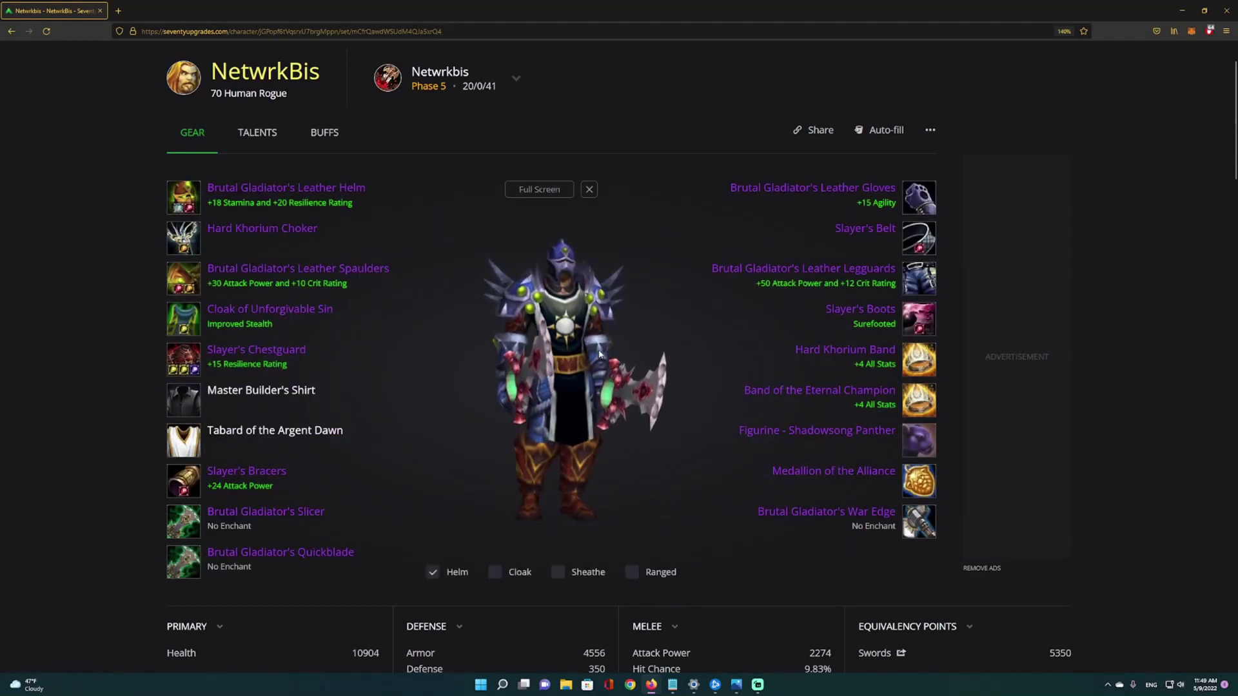
pyautogui.moveTo(599, 354); pyautogui.dragTo(557, 358)
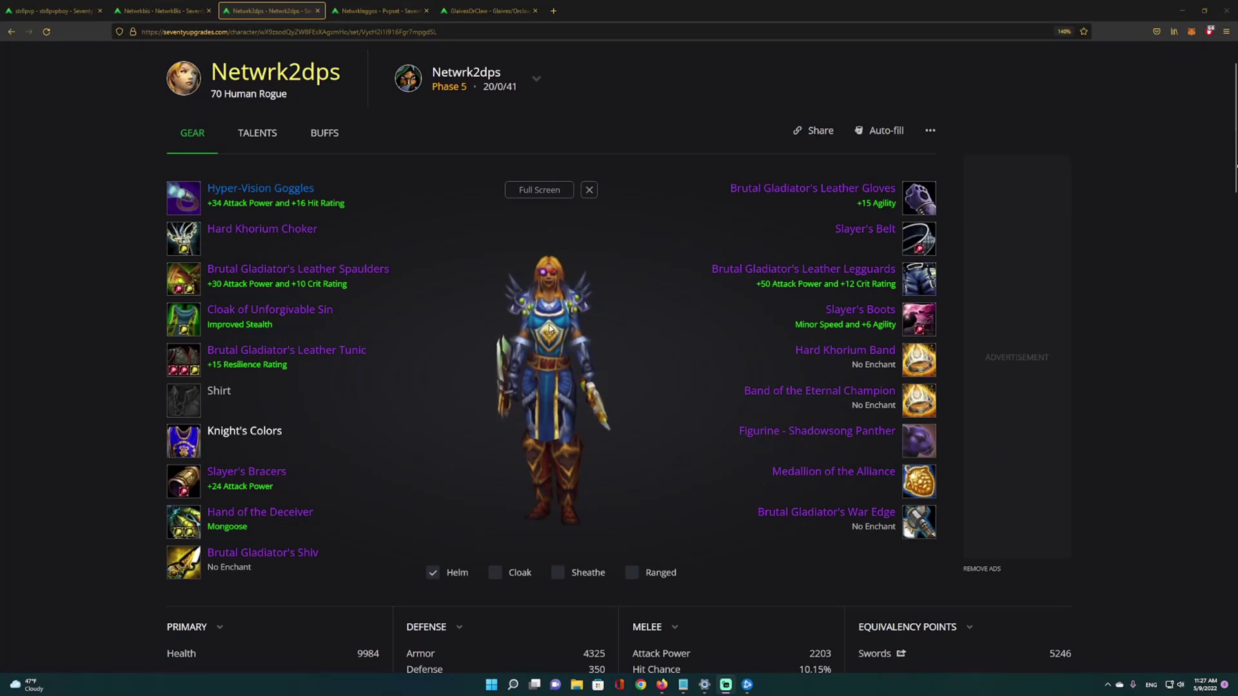
# Step: Examine the Netwrk2dps set's Hard Khorium Choker, Brutal Gladiator's Leather Spaulders and Cloak of Unforgivable Sin
pyautogui.moveTo(187, 202)
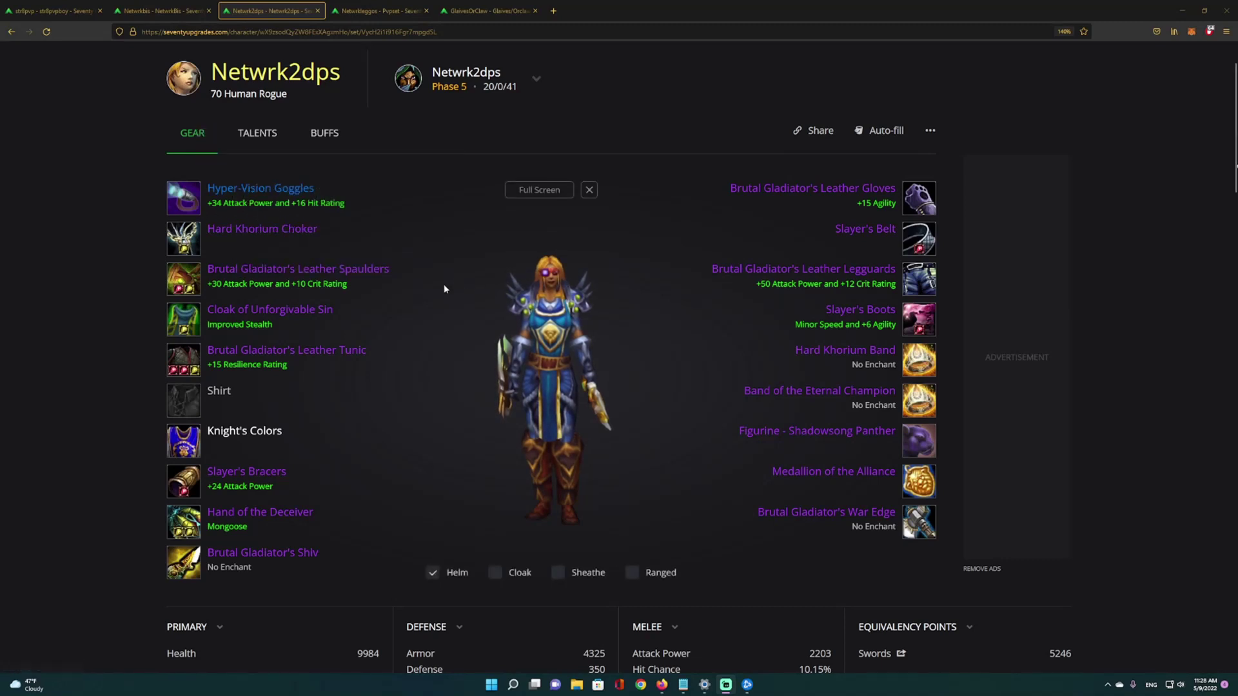
pyautogui.moveTo(183, 238)
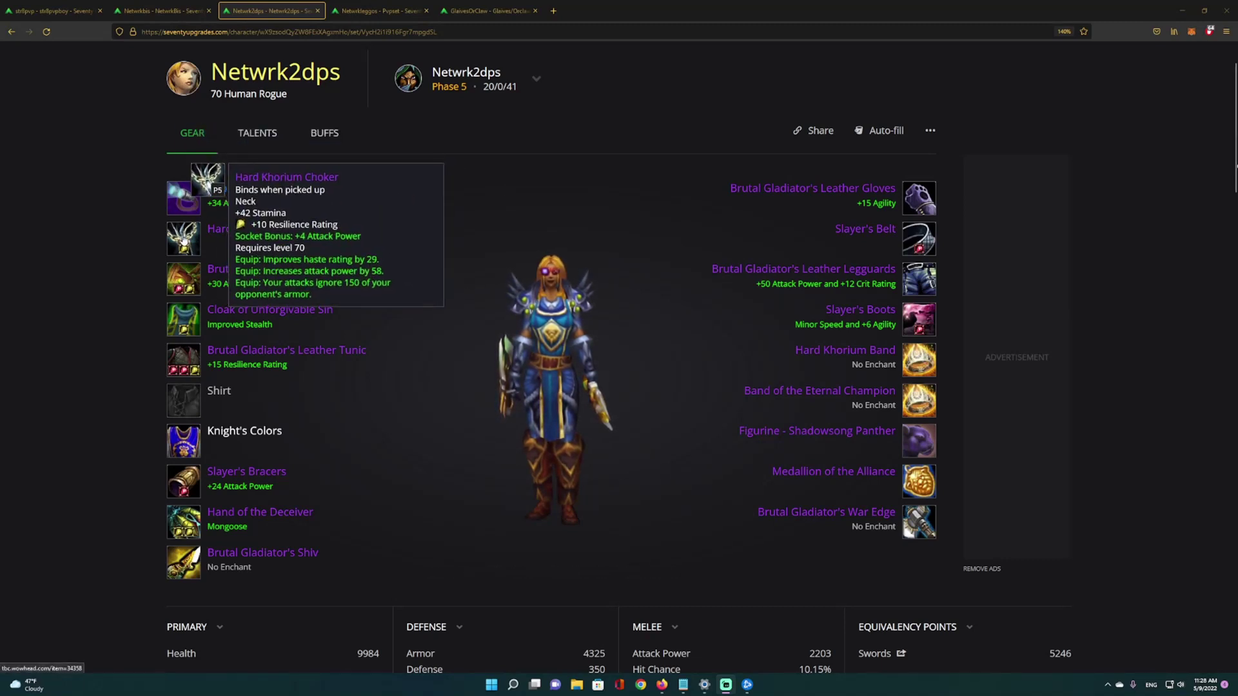
pyautogui.moveTo(193, 281)
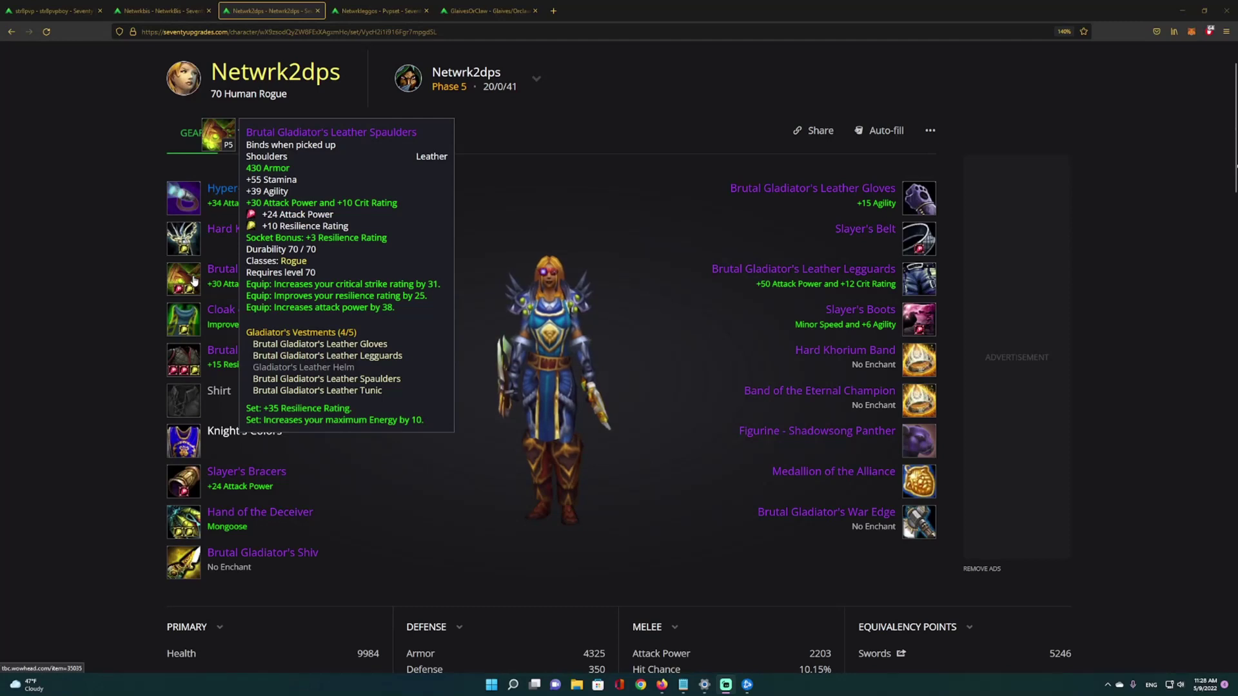
pyautogui.moveTo(183, 314)
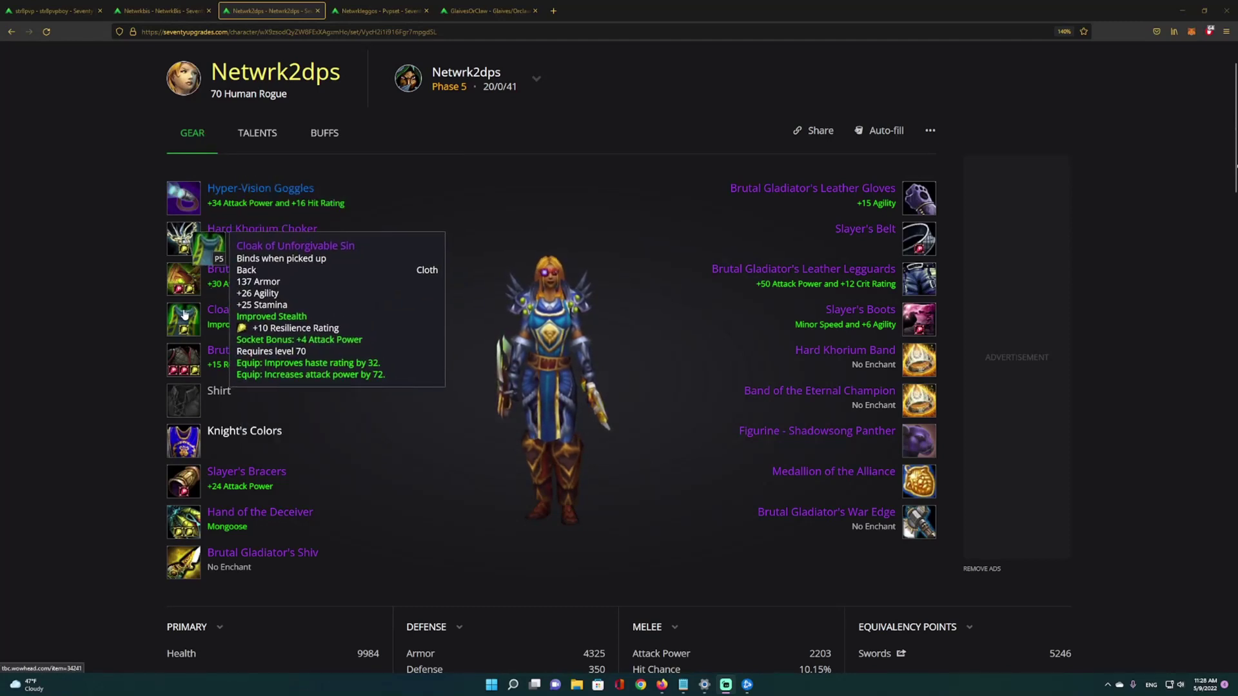
pyautogui.moveTo(555, 387)
pyautogui.scroll(-1, 561, 396)
pyautogui.scroll(1, 561, 396)
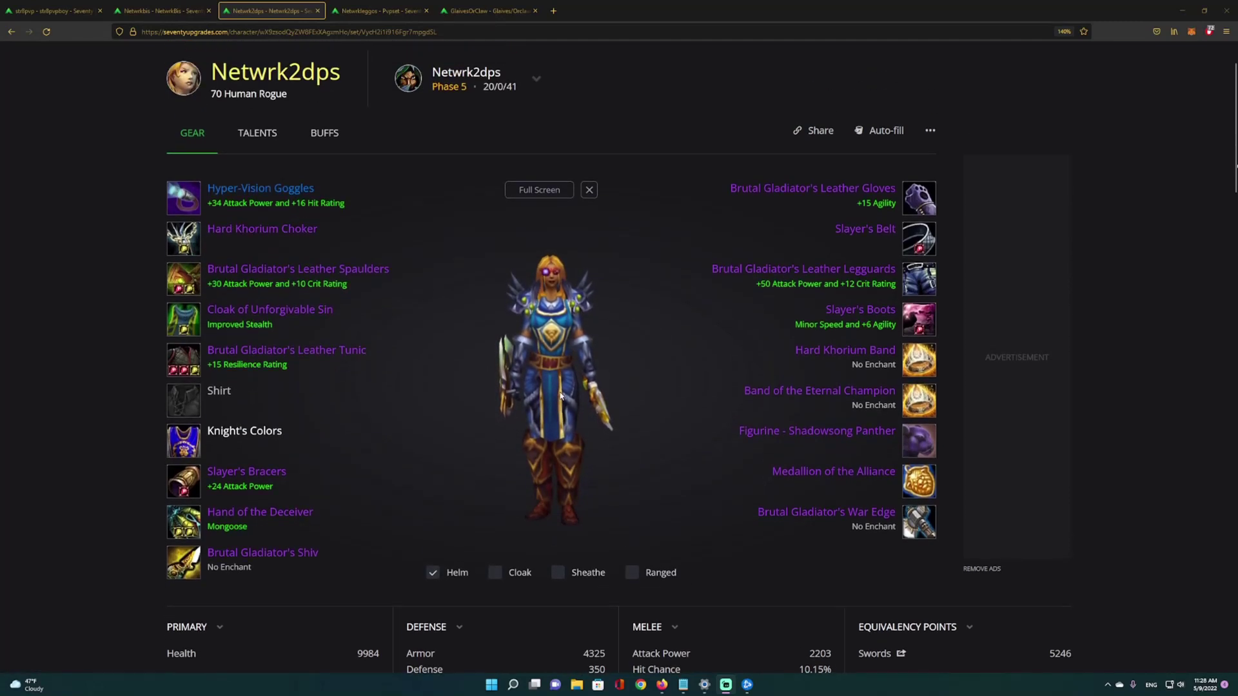
# Step: Inspect the Hand of the Deceiver and view its main-hand alternatives without changing the weapon
pyautogui.moveTo(188, 530)
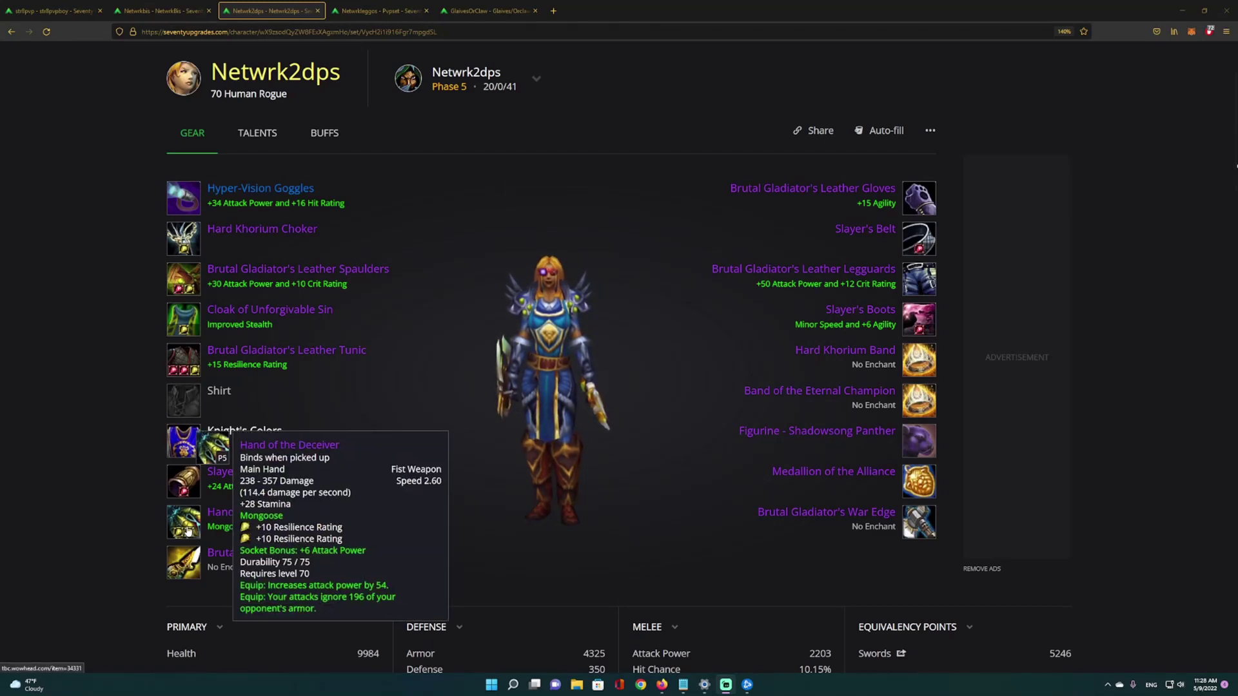
pyautogui.click(188, 531)
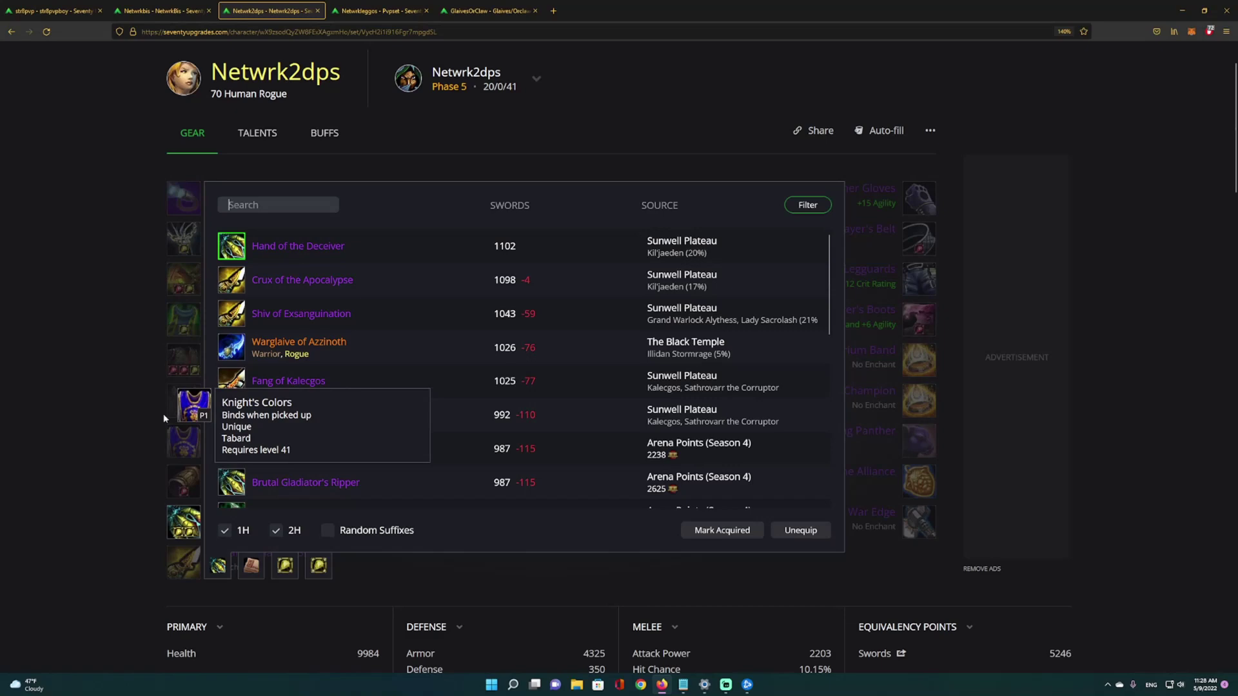
pyautogui.click(155, 386)
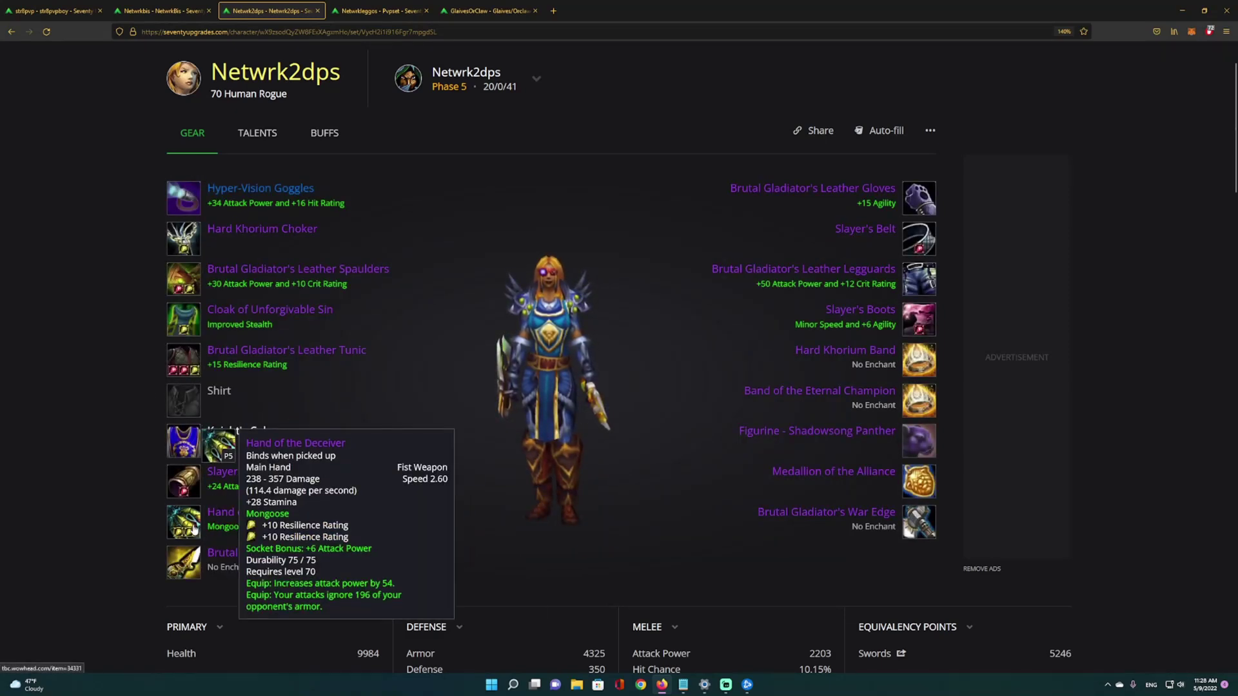
# Step: Check the Netwrk2dps set's defense and melee stats, and highlight its health value
pyautogui.scroll(-2, 474, 488)
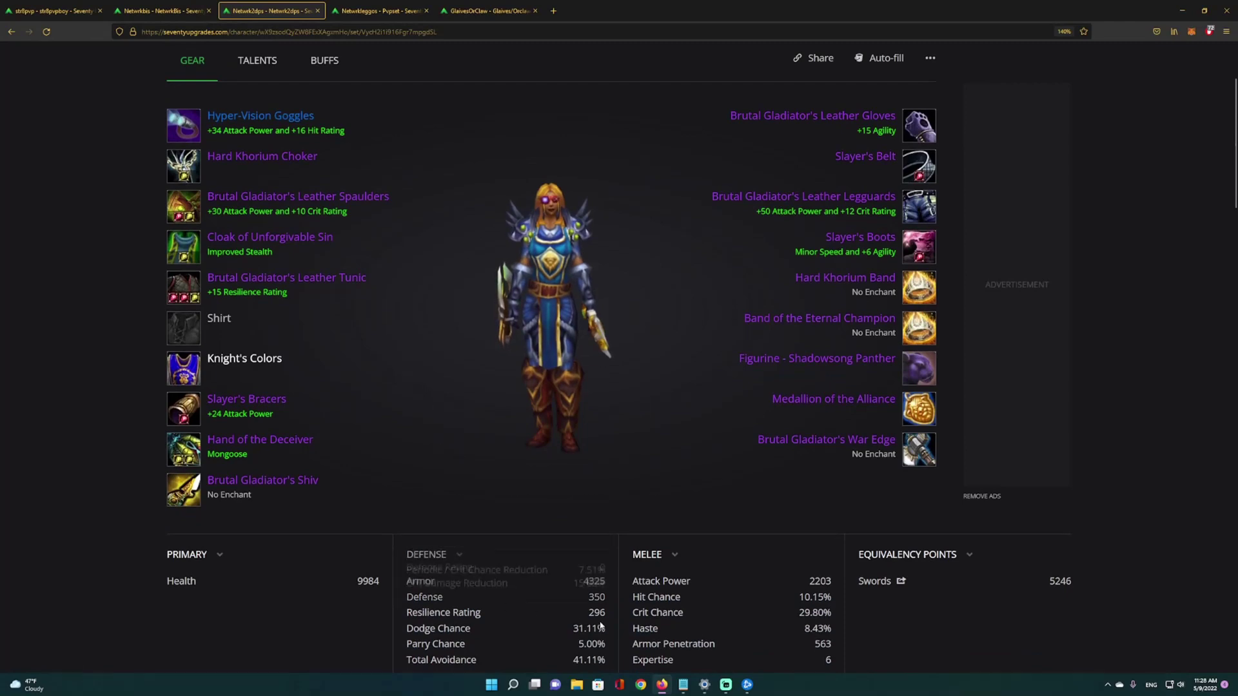
pyautogui.scroll(2, 515, 439)
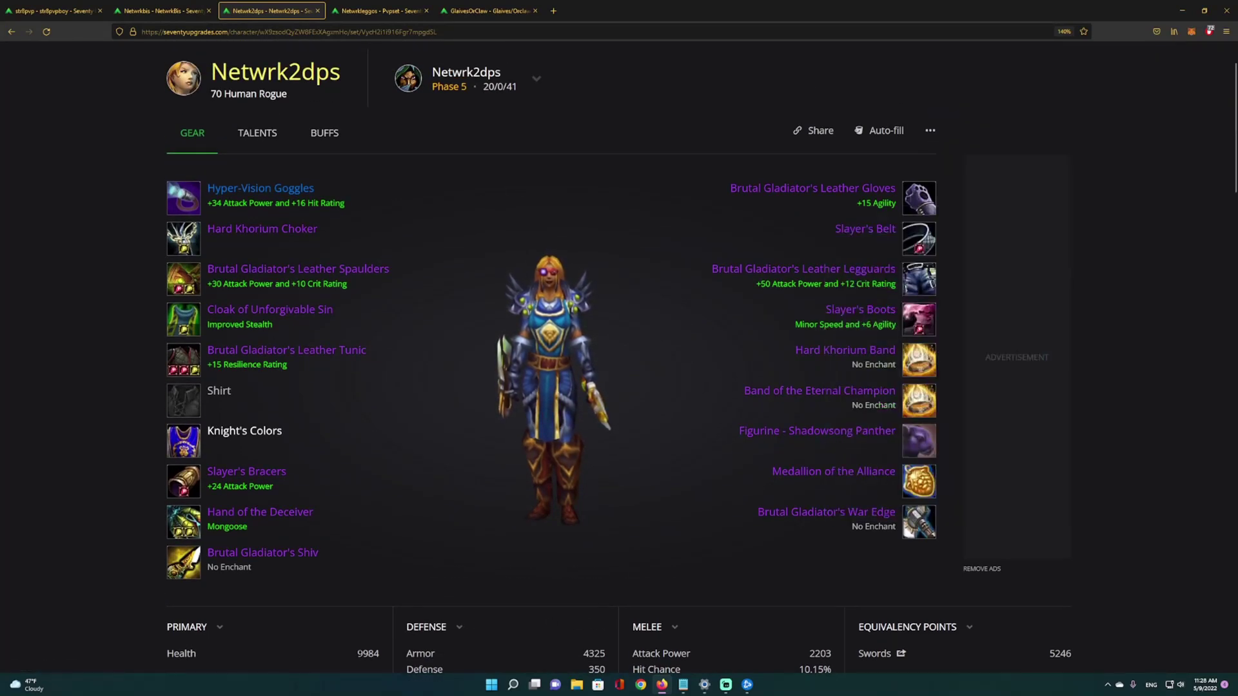
pyautogui.moveTo(359, 654); pyautogui.dragTo(381, 653)
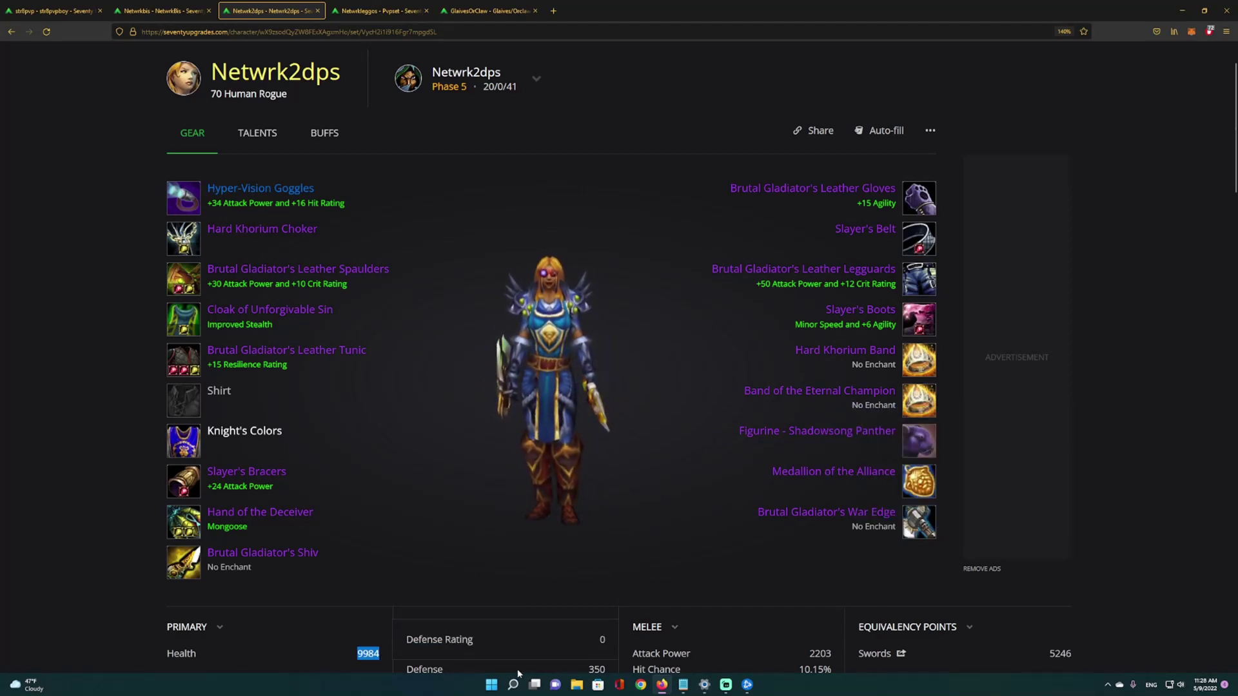
# Step: Examine the Netwrk2dps set's gloves, Slayer's Belt, rings, Shadowsong Panther trinket and cloak enchant, and review the stats below
pyautogui.moveTo(920, 205)
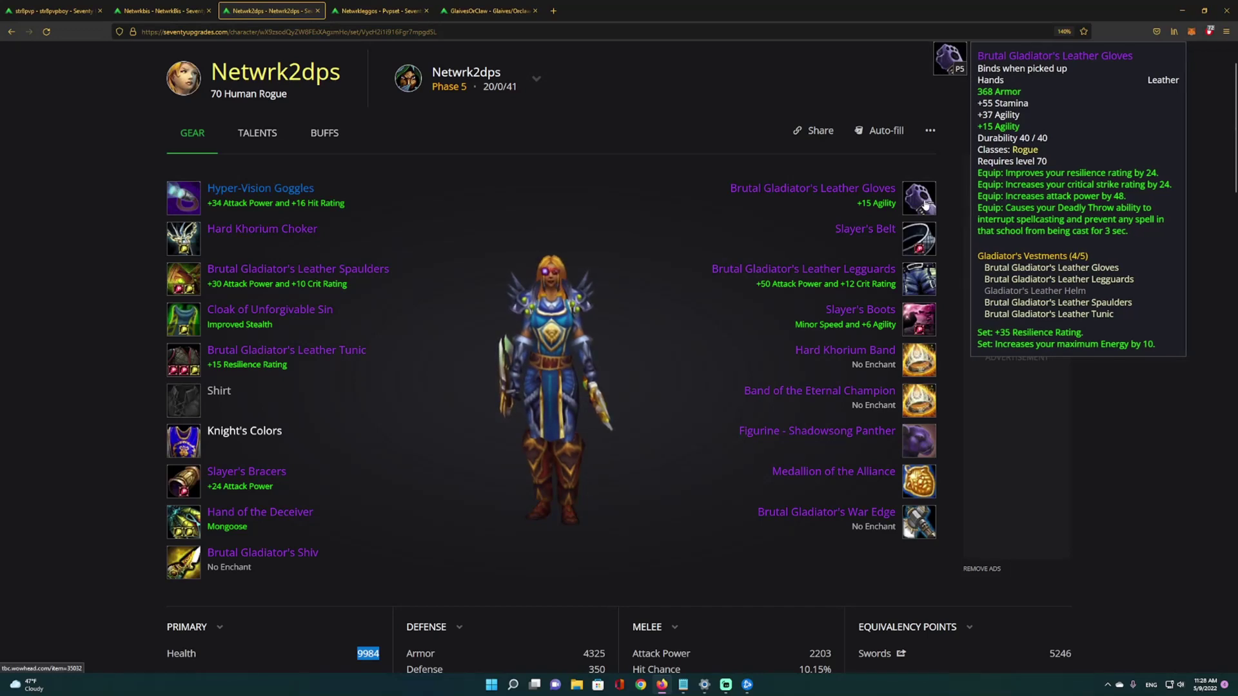
pyautogui.moveTo(930, 236)
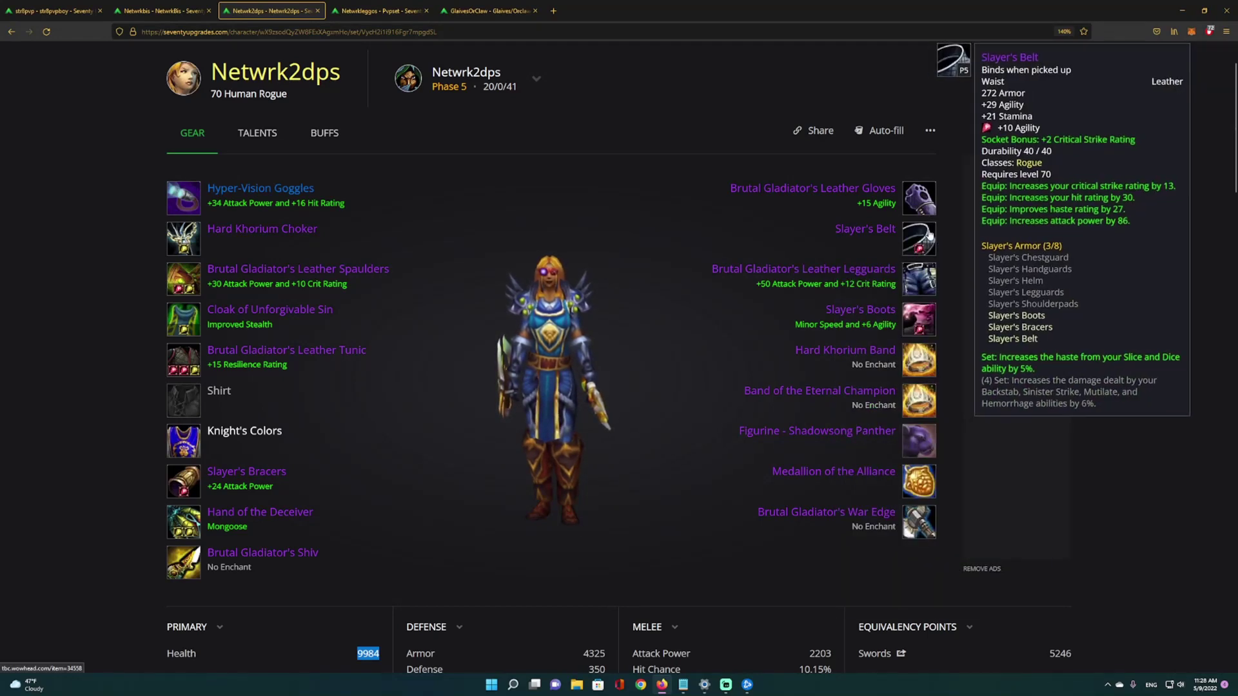
pyautogui.moveTo(918, 361)
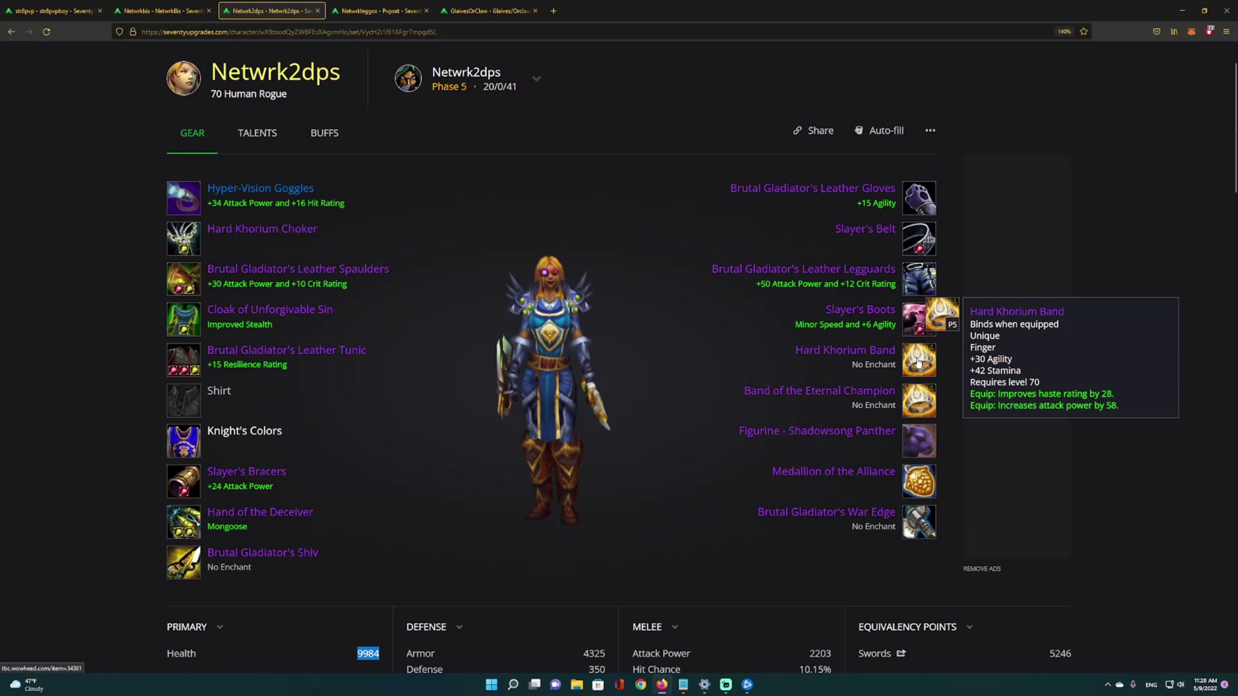
pyautogui.moveTo(916, 390)
pyautogui.moveTo(914, 438)
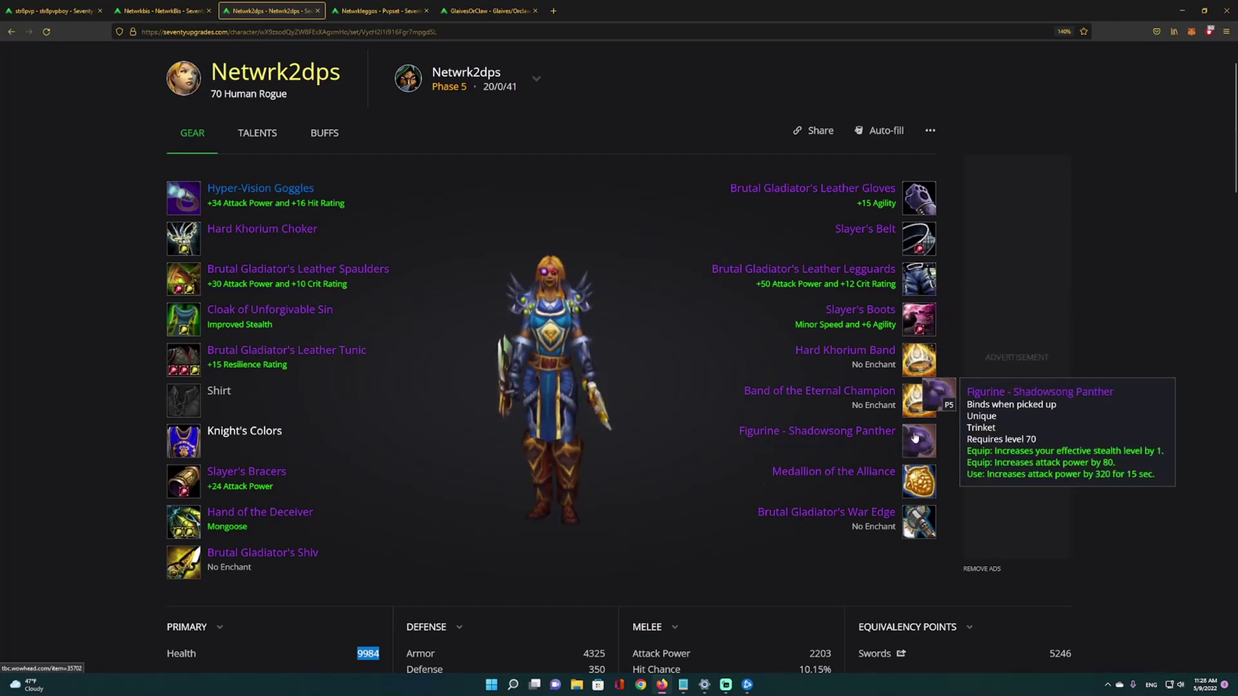
pyautogui.moveTo(252, 332)
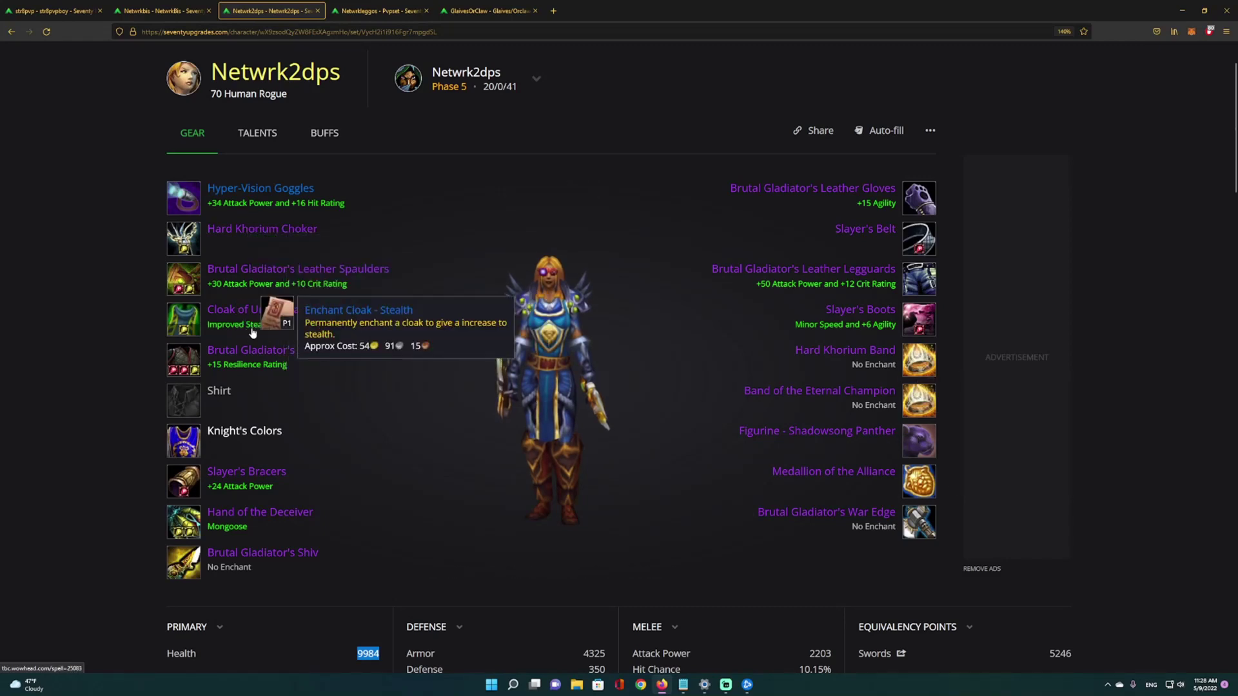
pyautogui.scroll(-1, 932, 485)
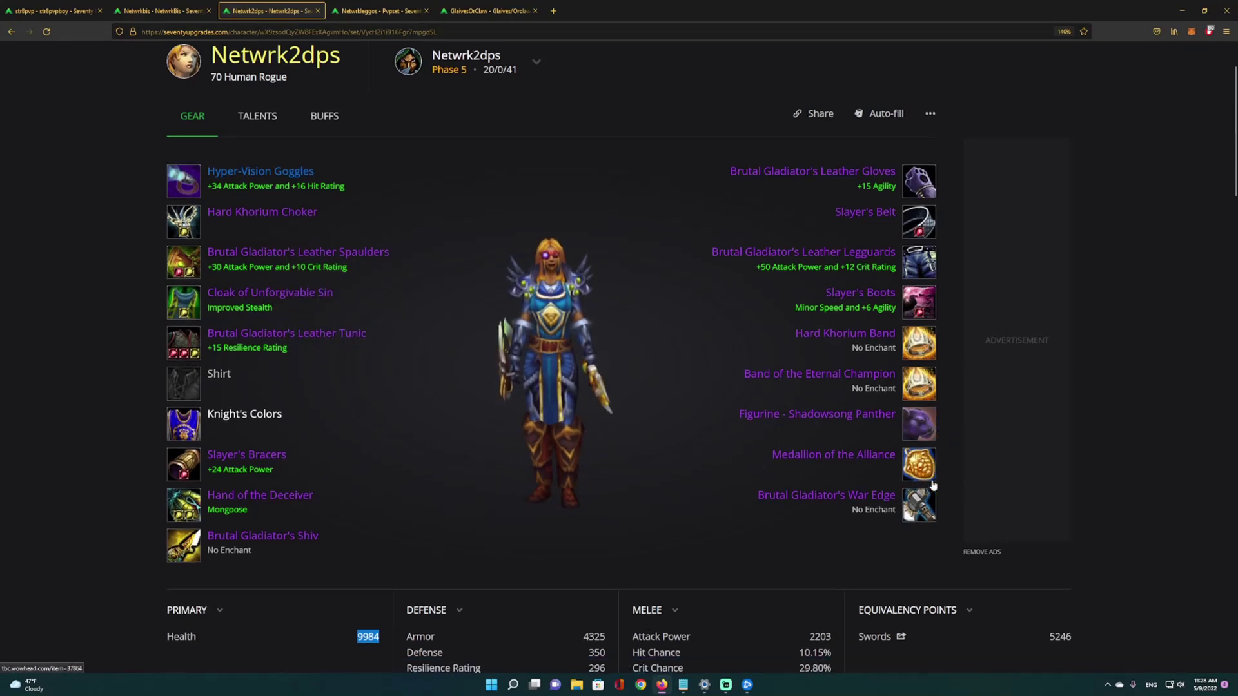
pyautogui.scroll(-1, 932, 485)
pyautogui.scroll(-1, 667, 419)
pyautogui.scroll(3, 683, 428)
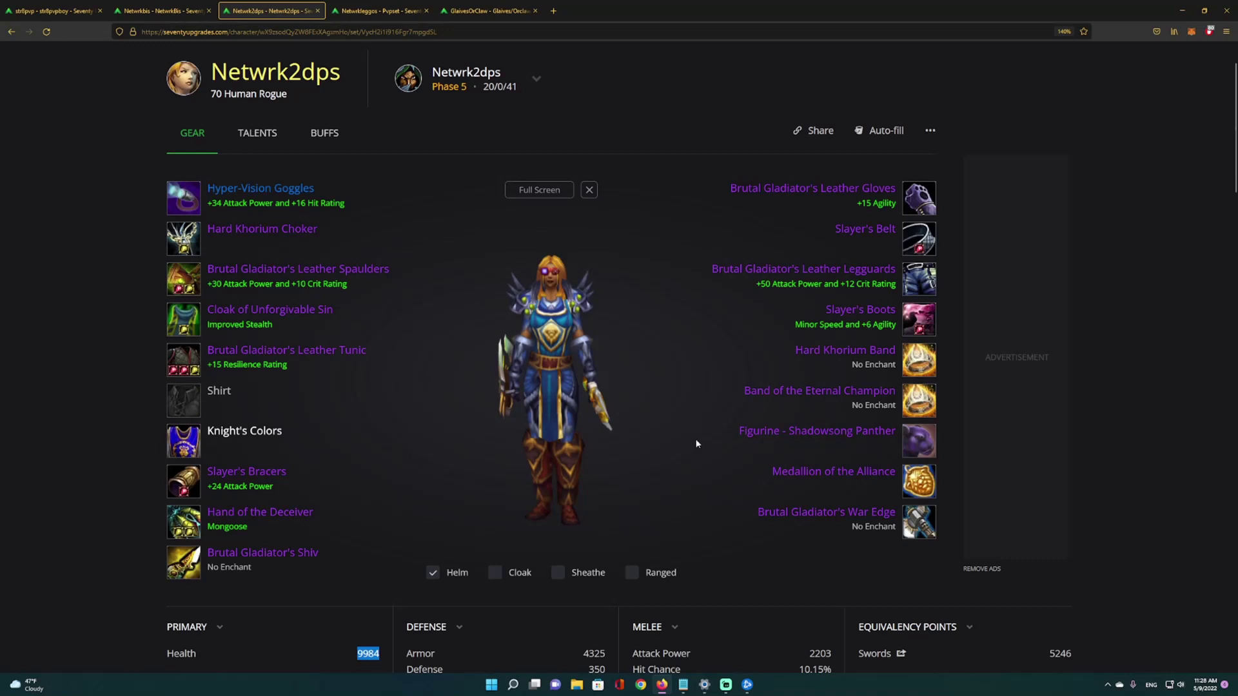
# Step: Rotate the Netwrk2dps character model to view its armor and weapons from different sides
pyautogui.click(568, 395)
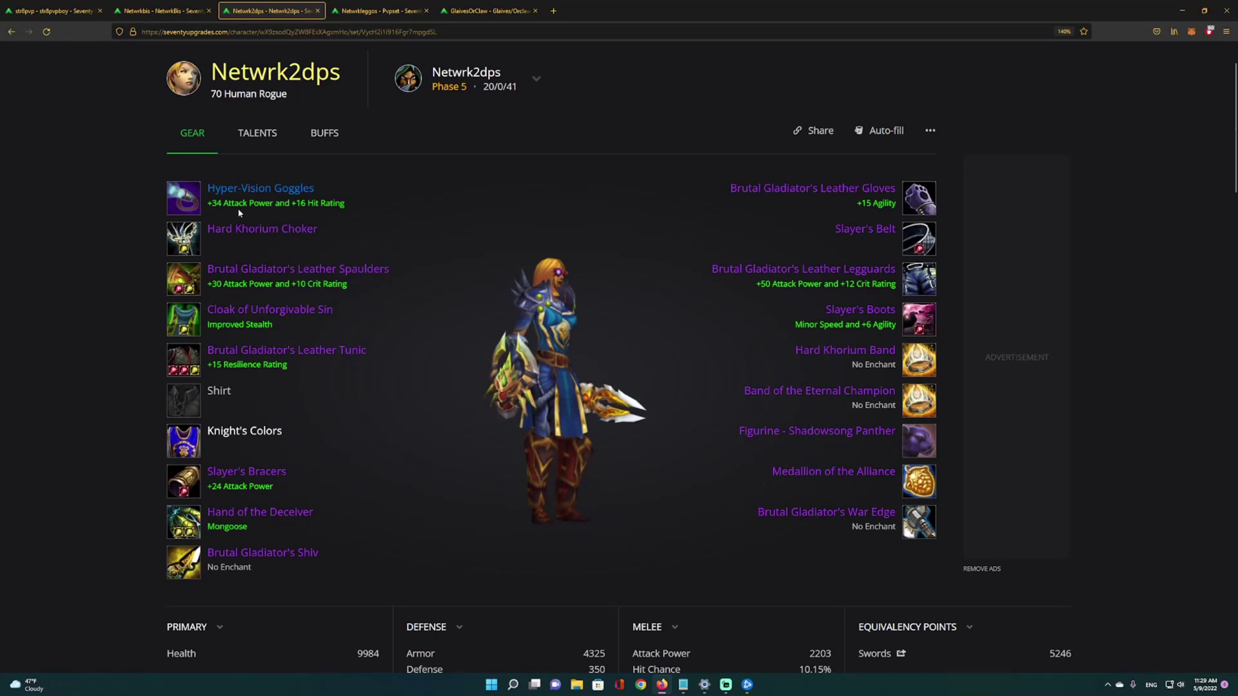
pyautogui.moveTo(551, 337)
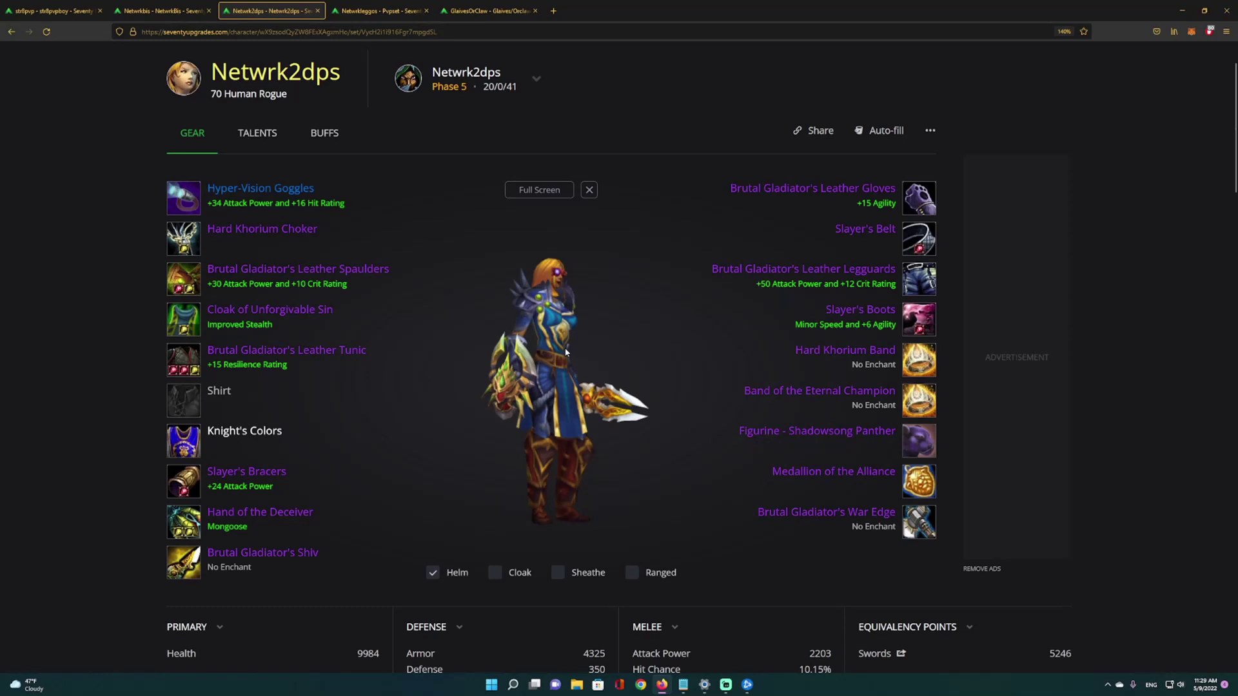
pyautogui.moveTo(571, 353); pyautogui.dragTo(546, 359)
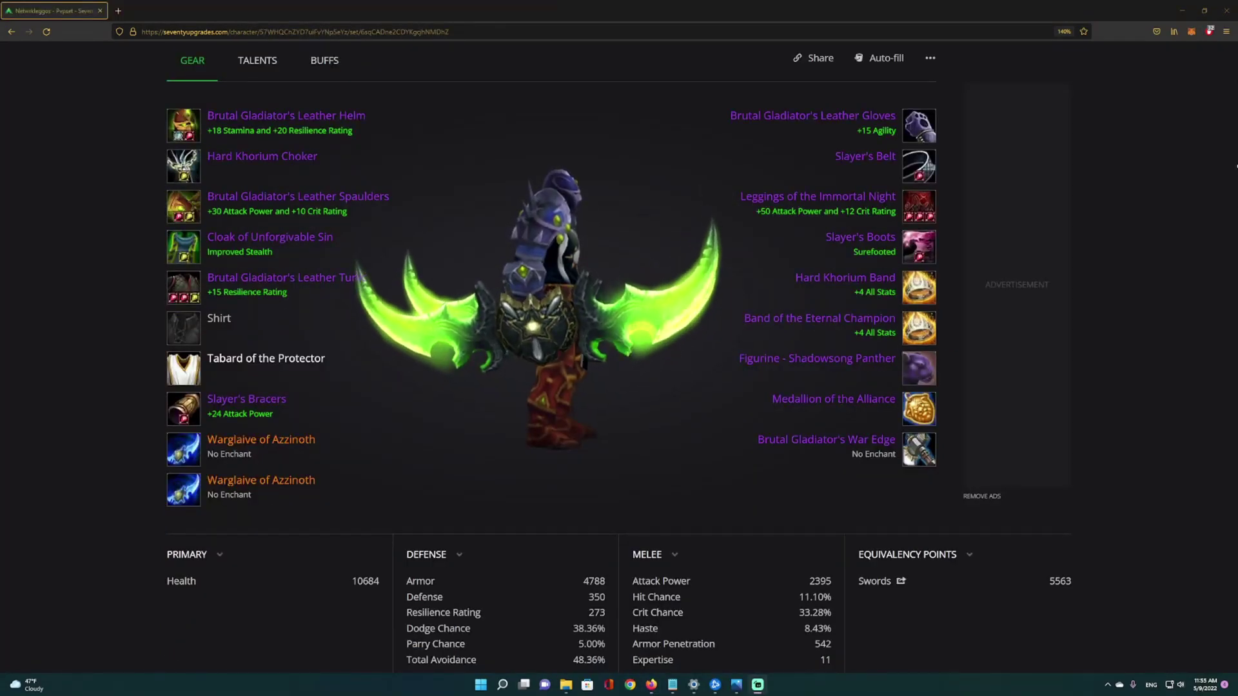
# Step: Examine the Netwrkleggos set's Leggings of the Immortal Night, highlight its attack power, and review its defense and melee stats
pyautogui.moveTo(507, 292)
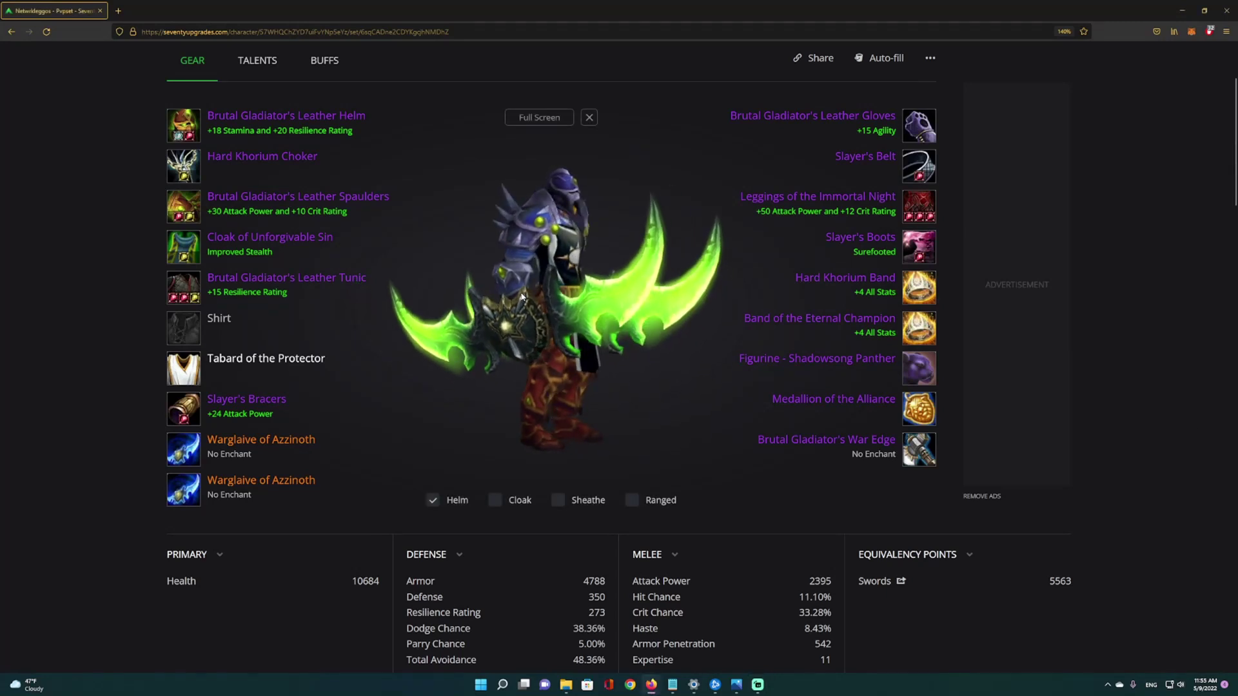
pyautogui.moveTo(910, 205)
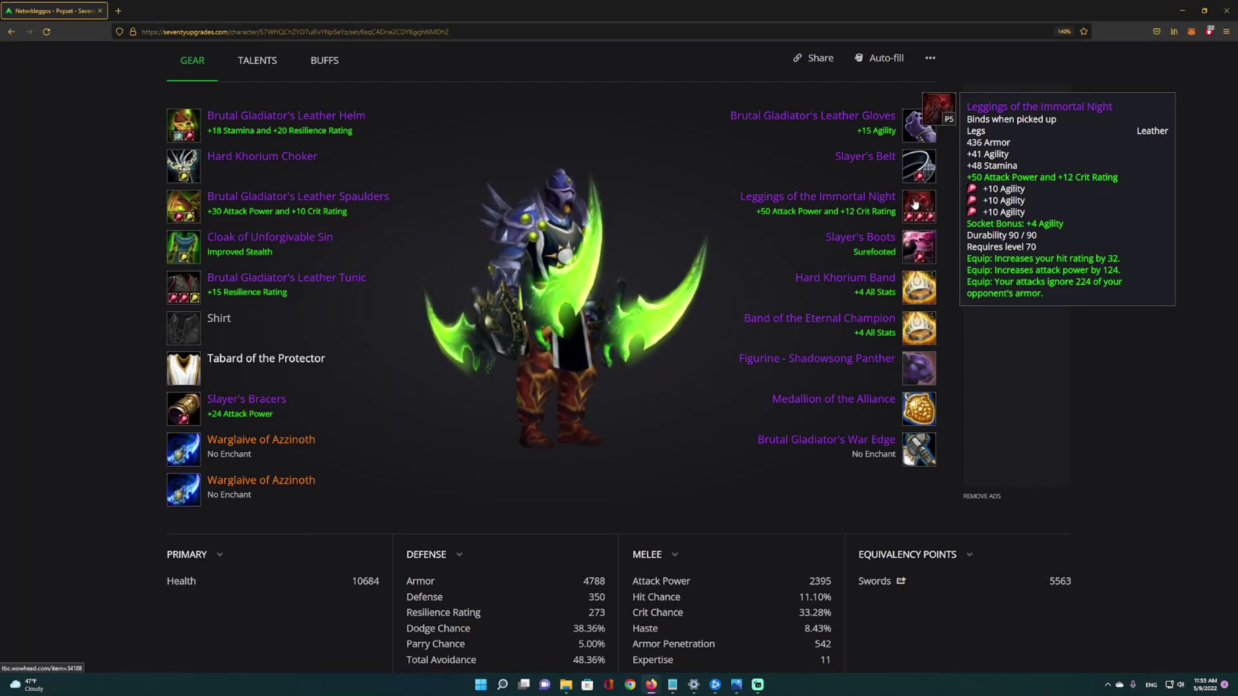
pyautogui.moveTo(918, 179)
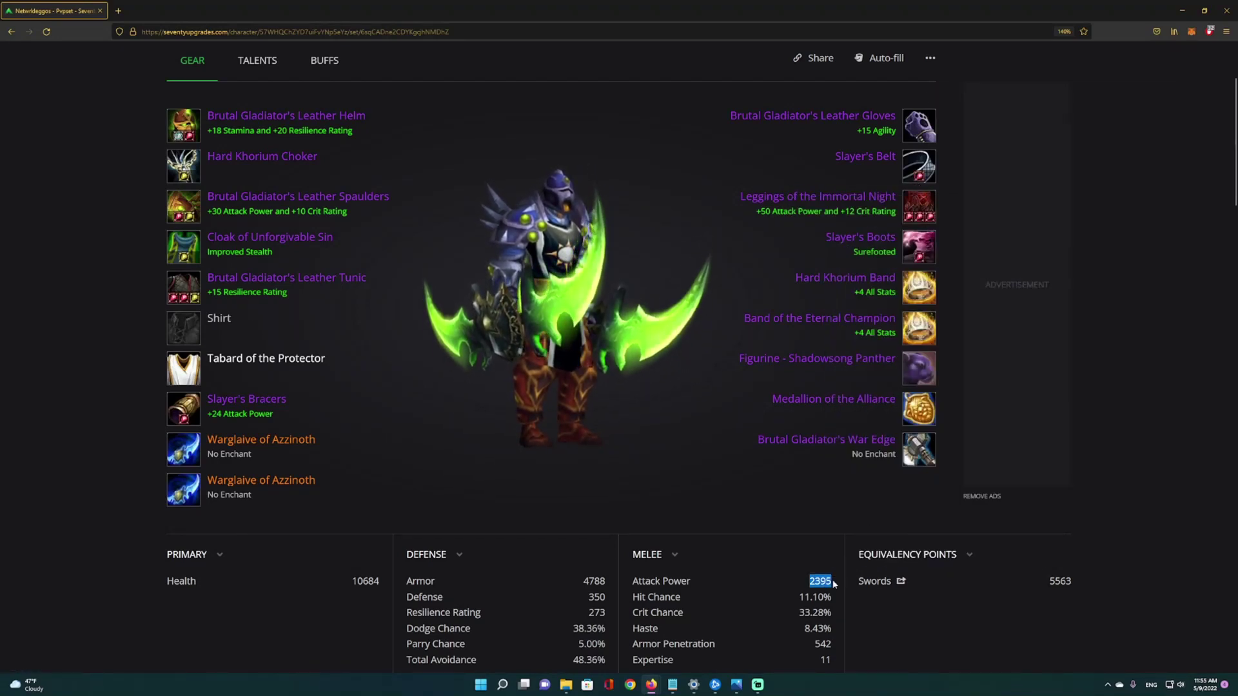
pyautogui.scroll(-1, 827, 548)
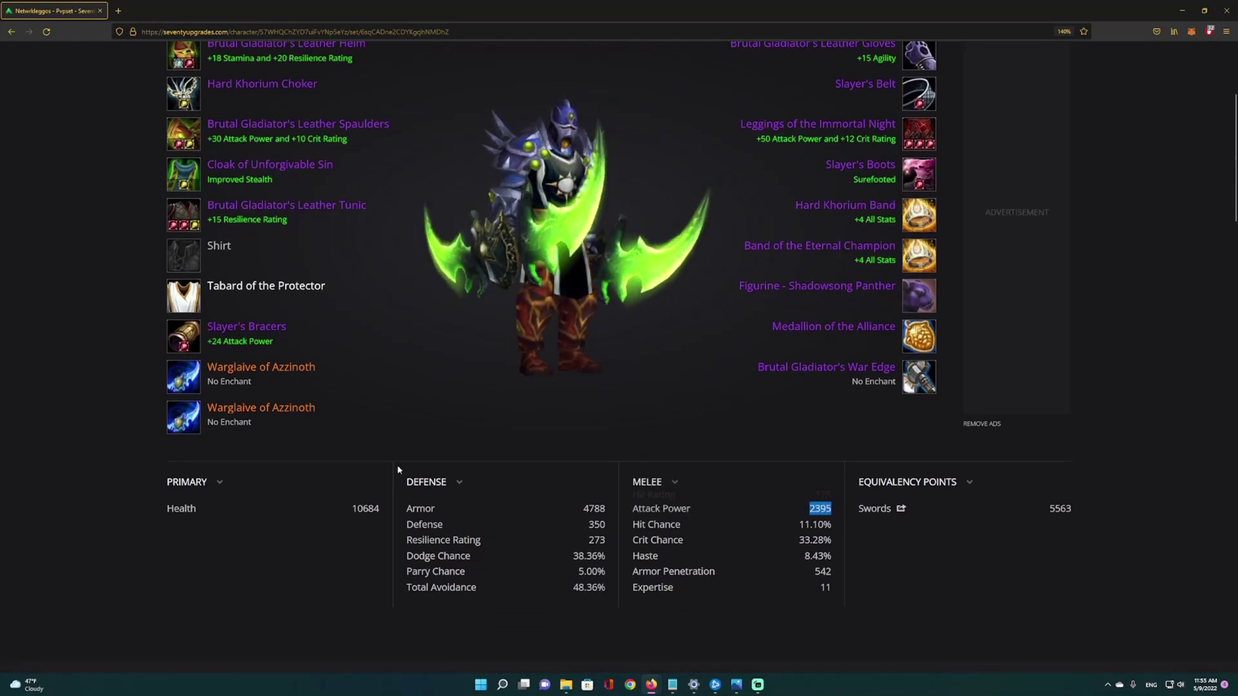
pyautogui.scroll(1, 395, 473)
pyautogui.scroll(-1, 742, 590)
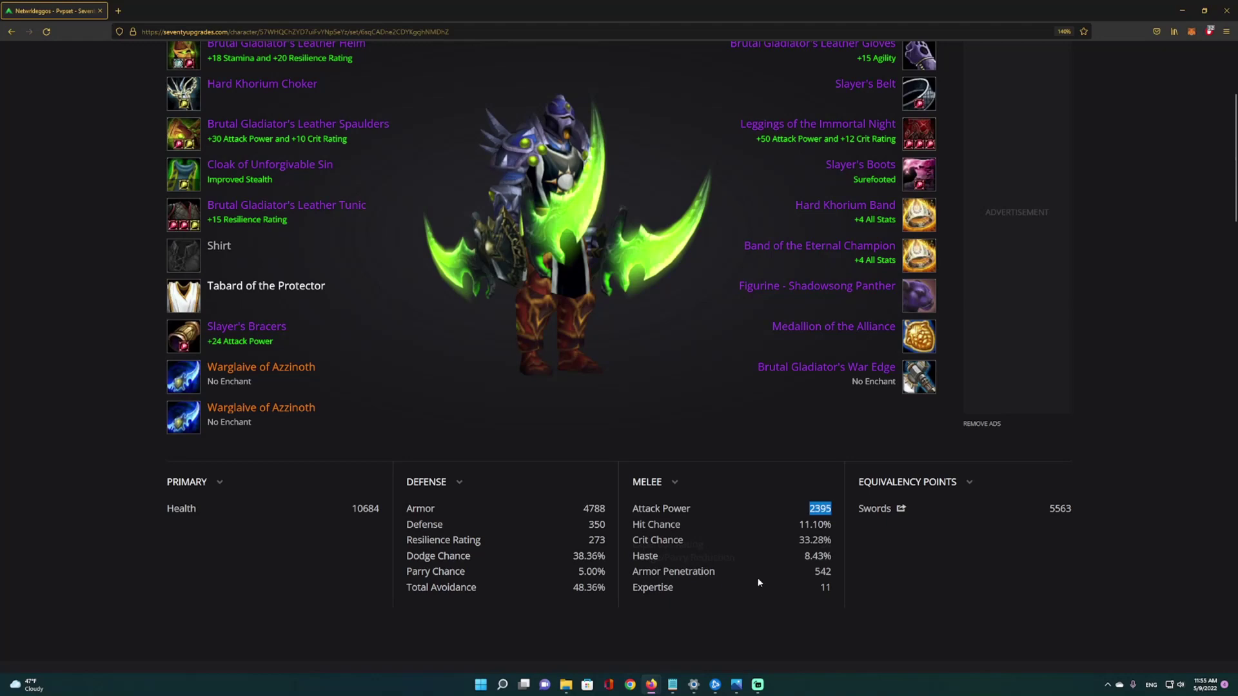
pyautogui.scroll(1, 770, 556)
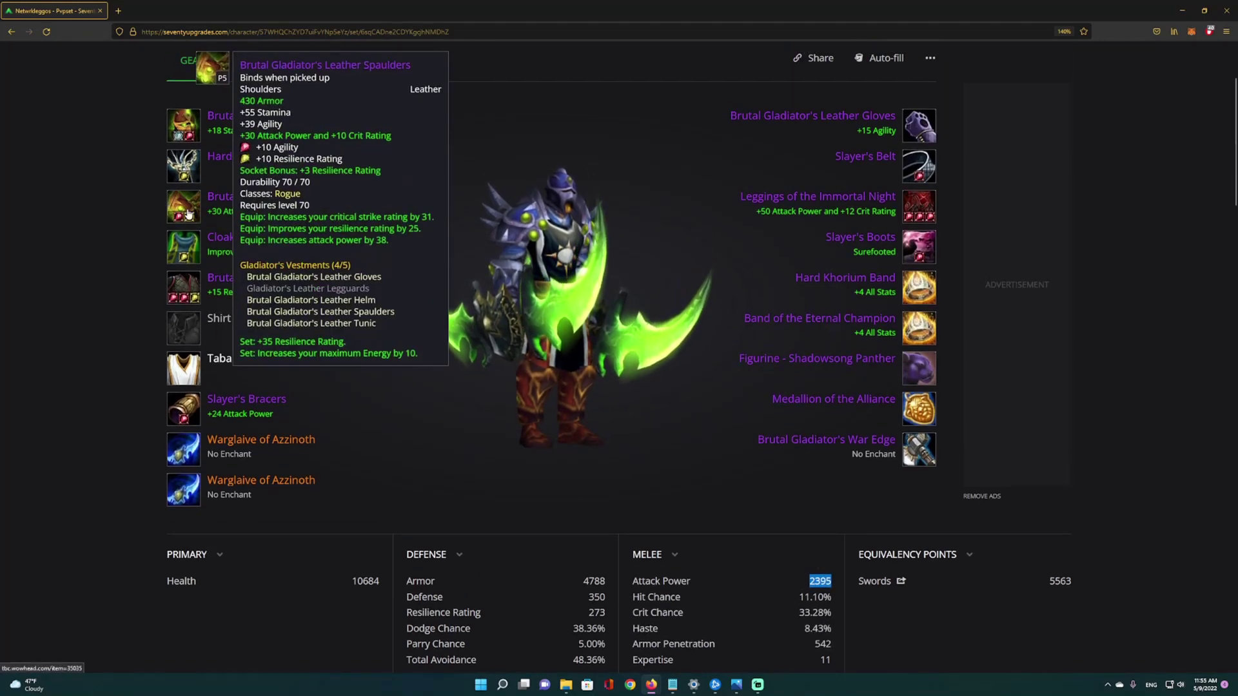
# Step: Examine the Netwrkleggos set's cloak, tunic, leggings, boots and rings, and rotate its character model
pyautogui.moveTo(178, 254)
pyautogui.moveTo(187, 283)
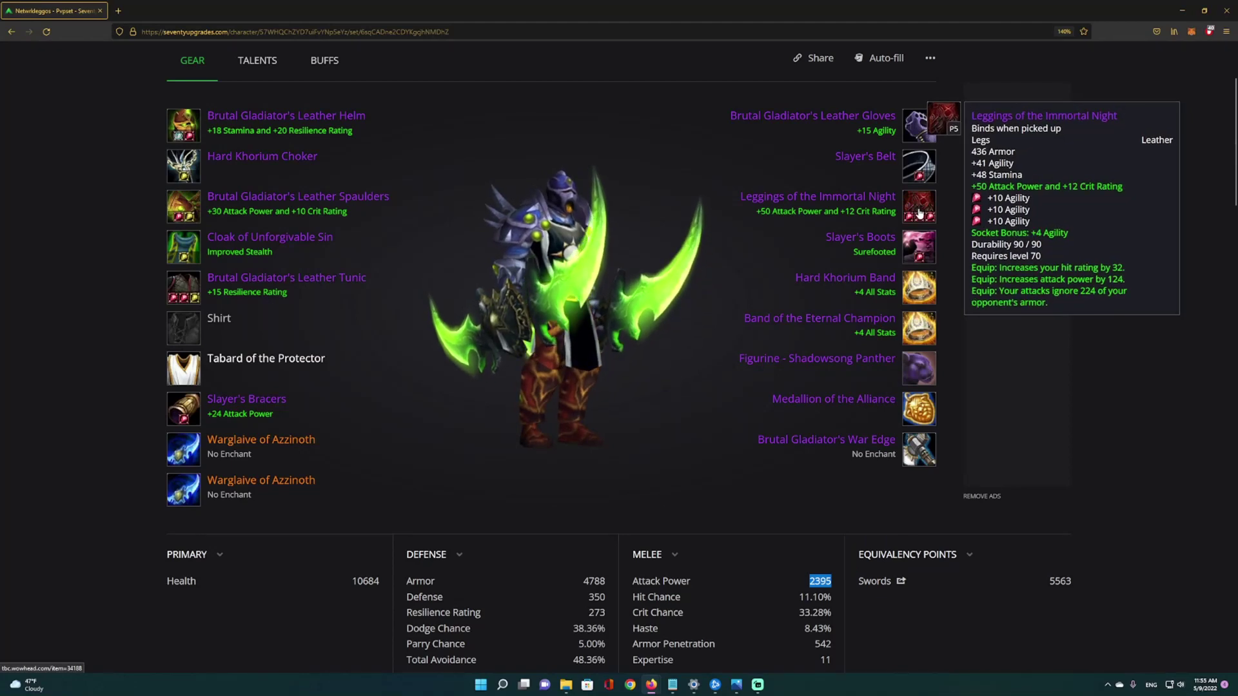
pyautogui.moveTo(921, 313)
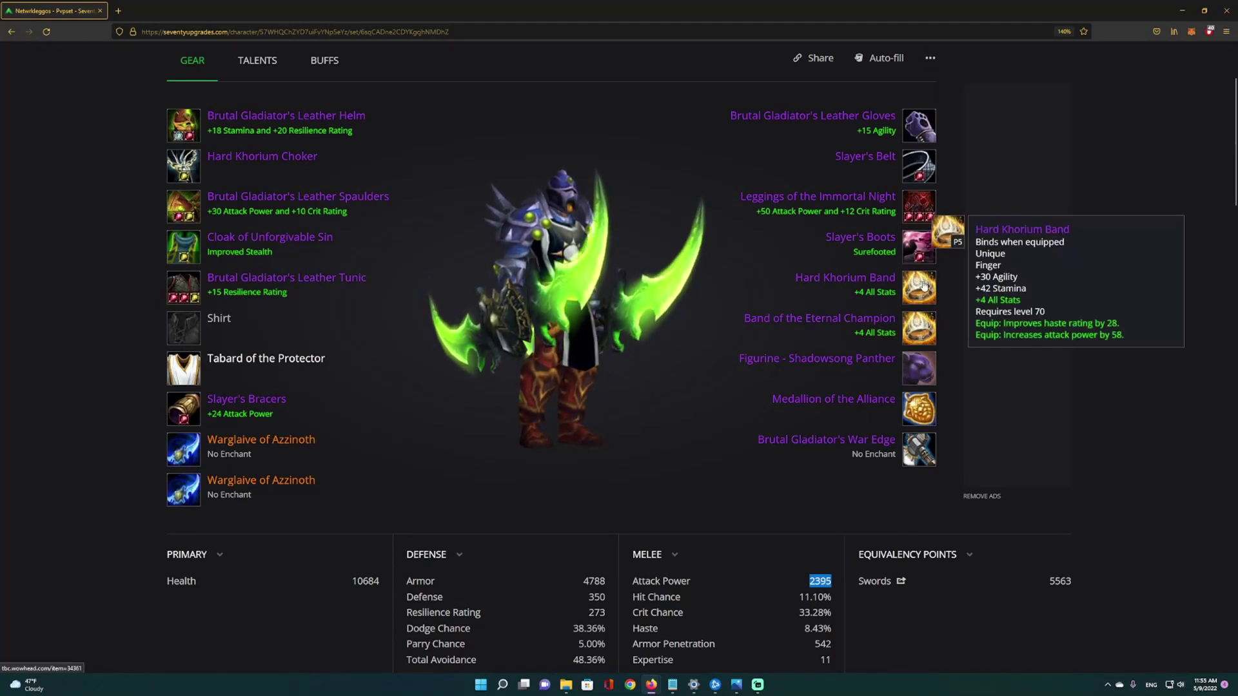
pyautogui.moveTo(510, 131)
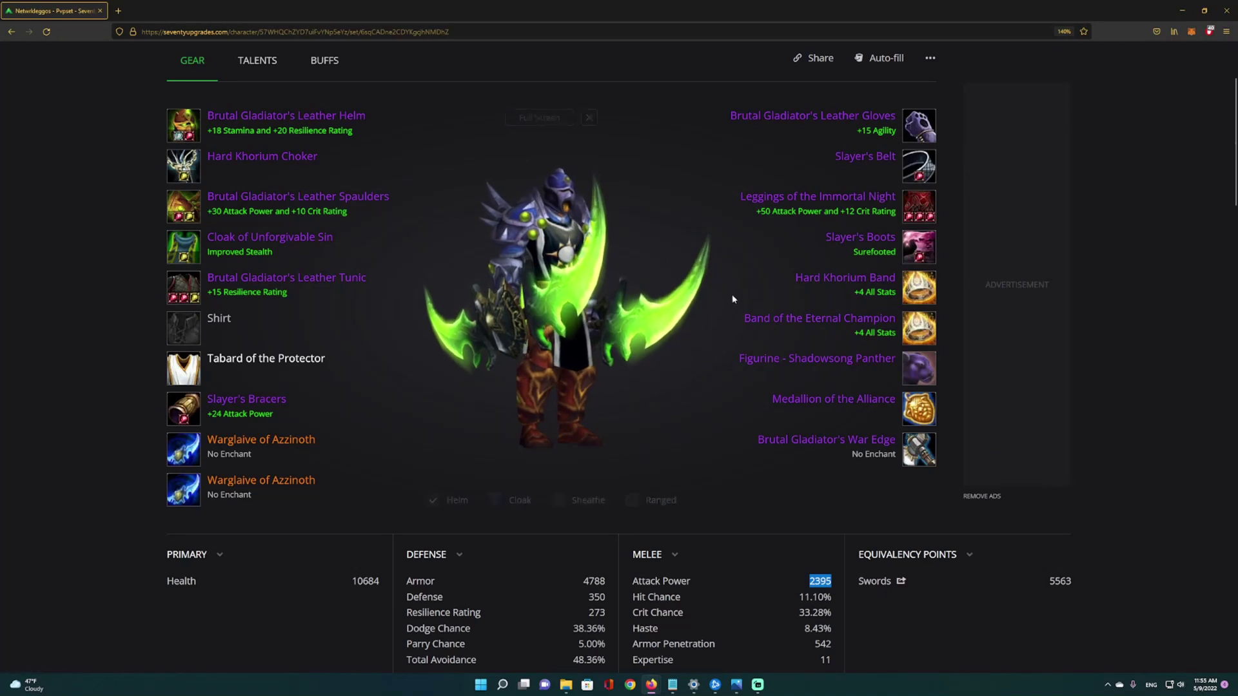
pyautogui.moveTo(733, 294); pyautogui.dragTo(601, 286)
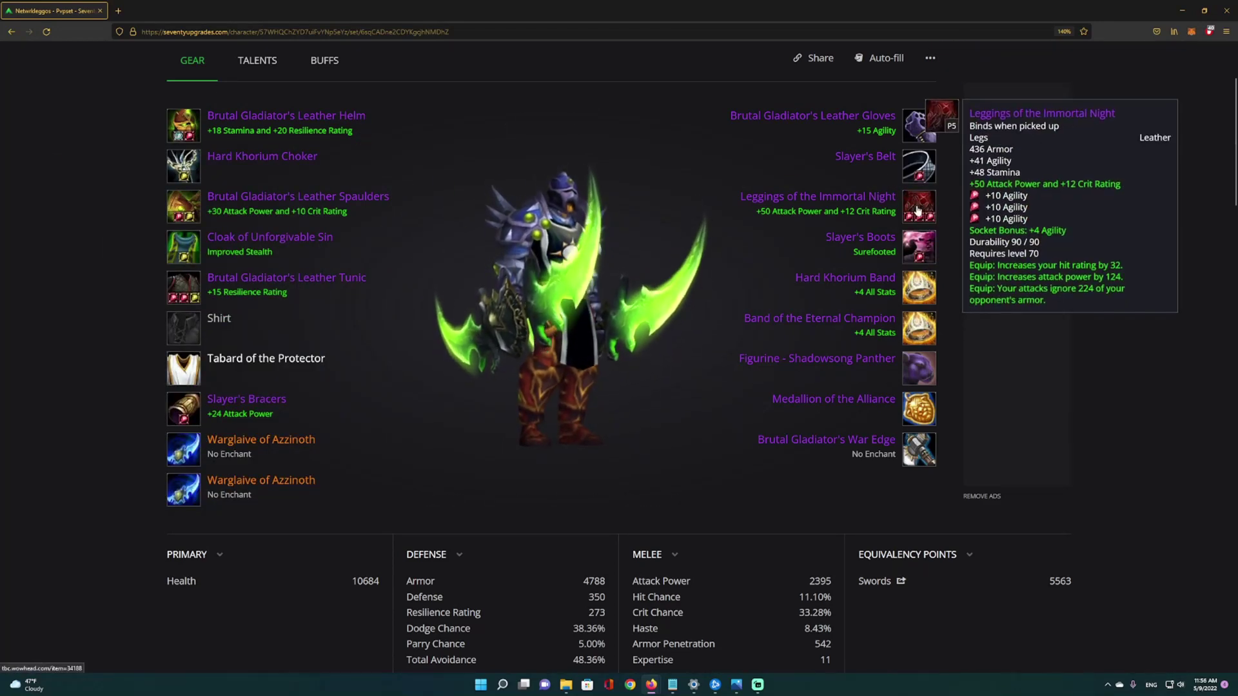
pyautogui.moveTo(928, 242)
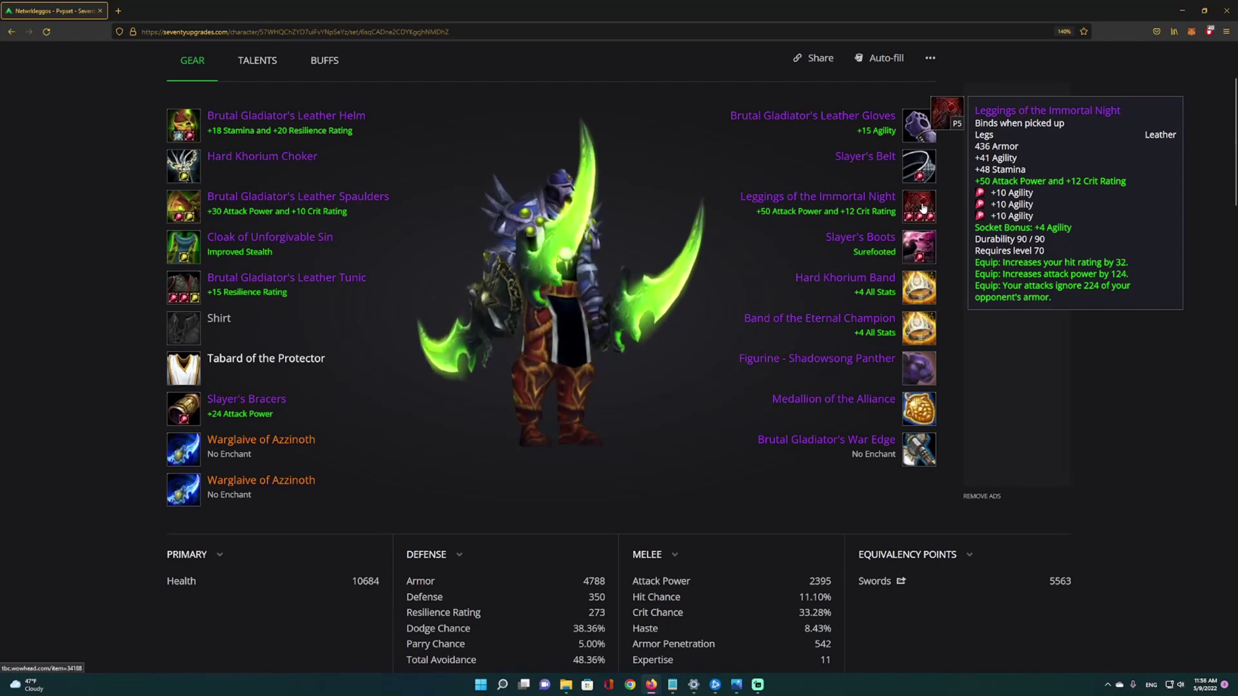
pyautogui.moveTo(651, 257)
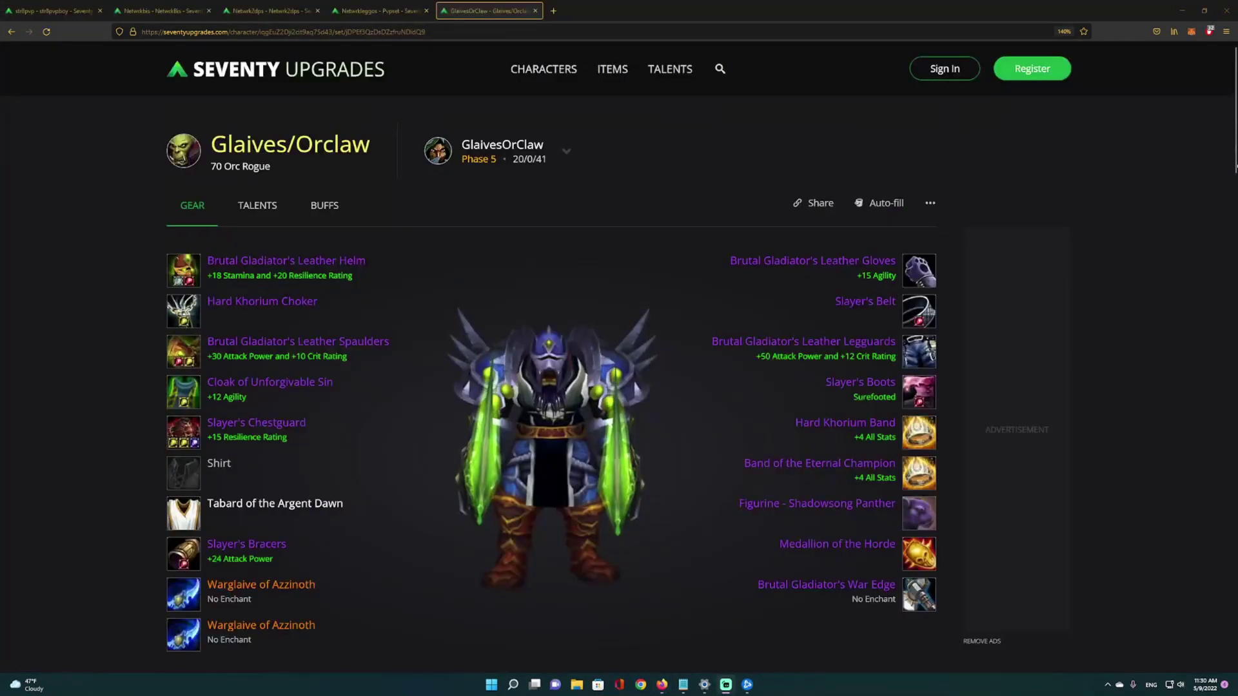
# Step: Examine the Glaives/Orclaw set's Brutal Gladiator's Leather Helm, Slayer's Belt, Slayer's Chestguard and Cloak of Unforgivable Sin
pyautogui.moveTo(570, 382)
pyautogui.scroll(-1, 570, 382)
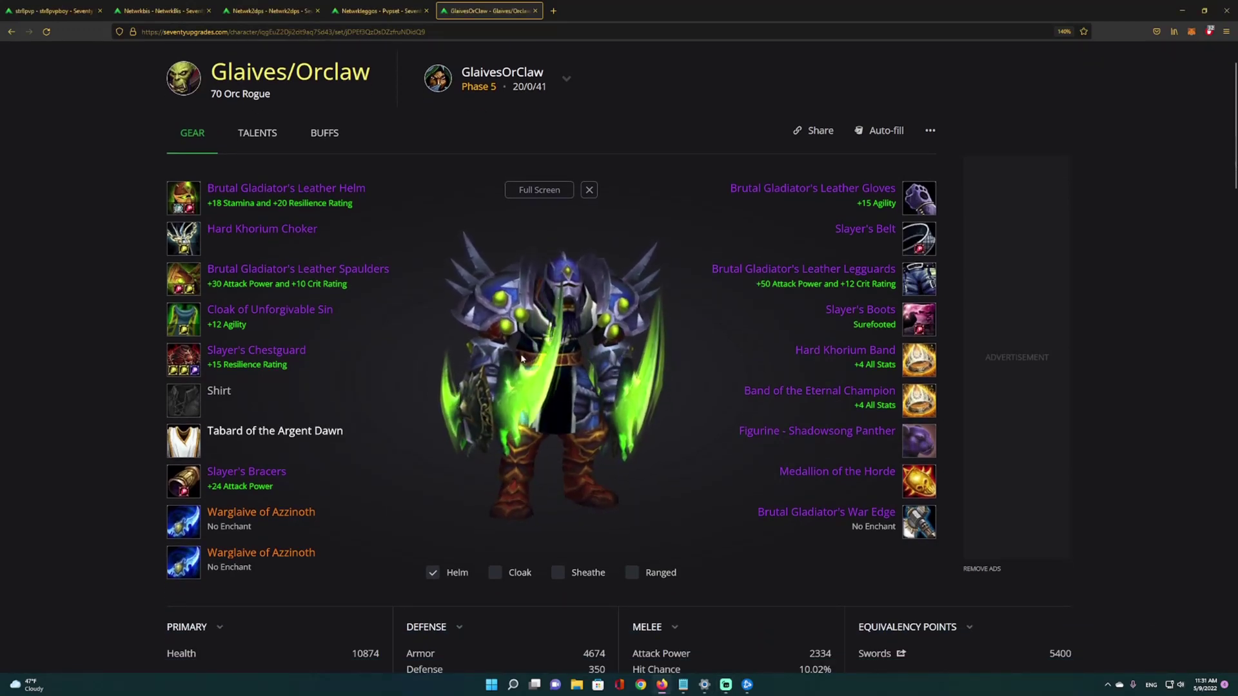
pyautogui.moveTo(192, 194)
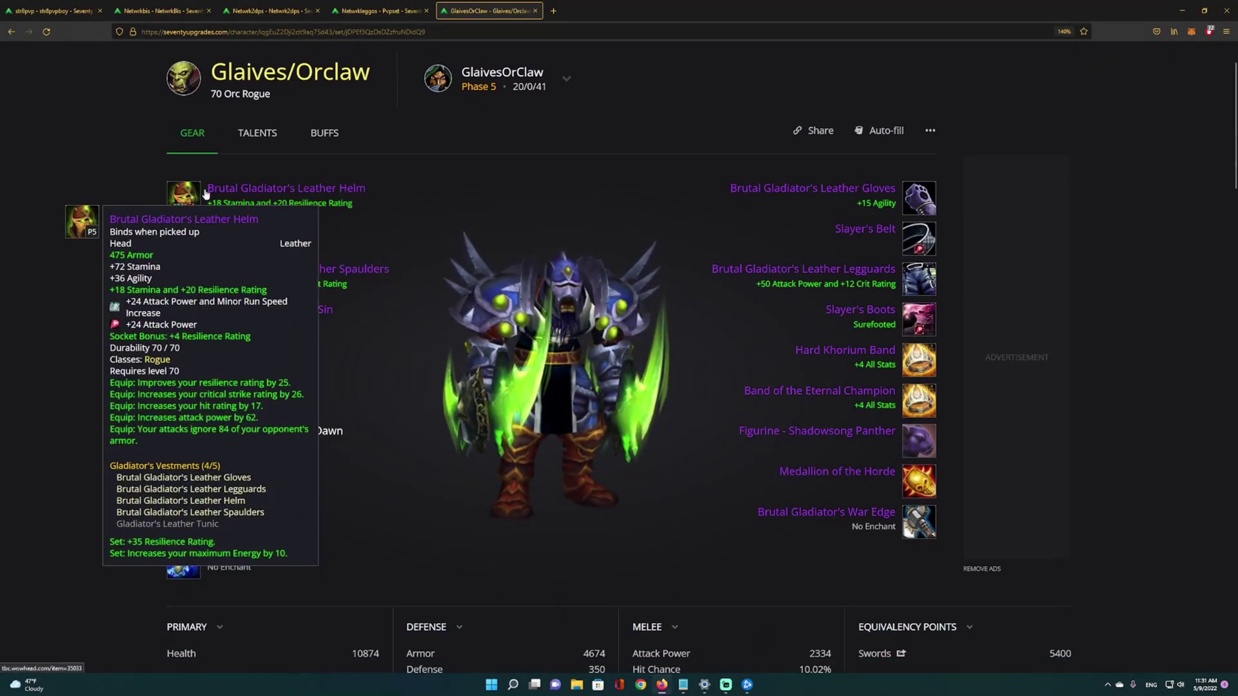
pyautogui.moveTo(909, 241)
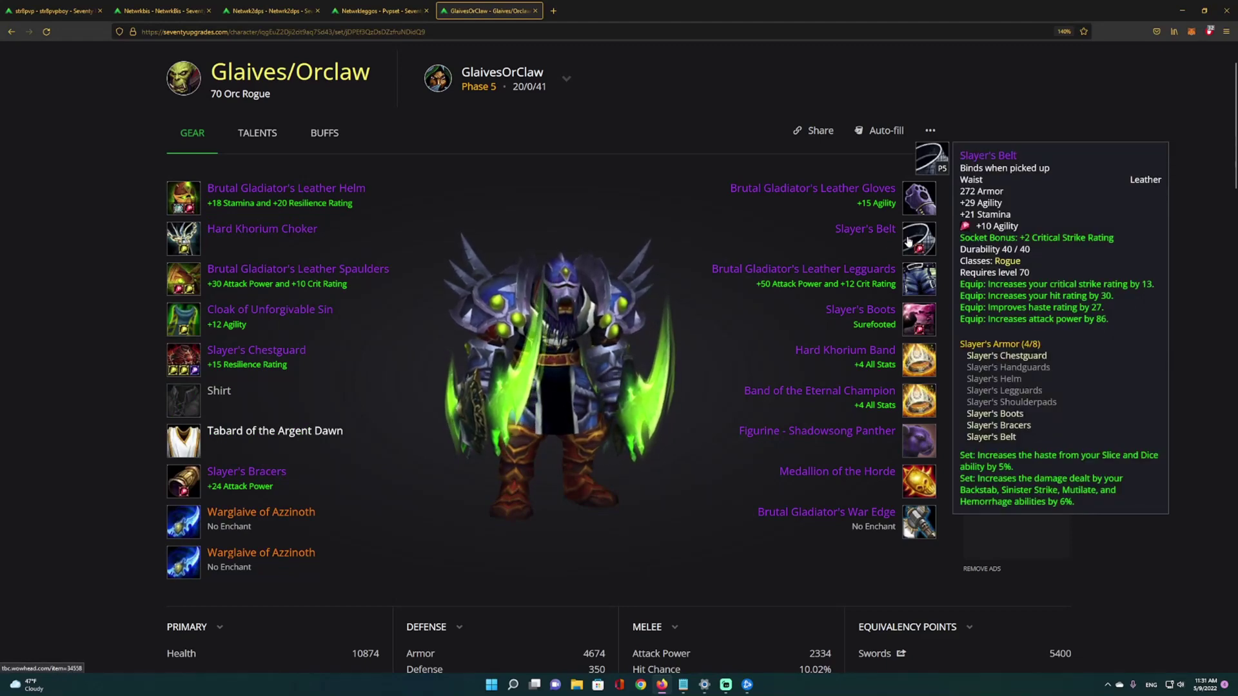
pyautogui.moveTo(198, 359)
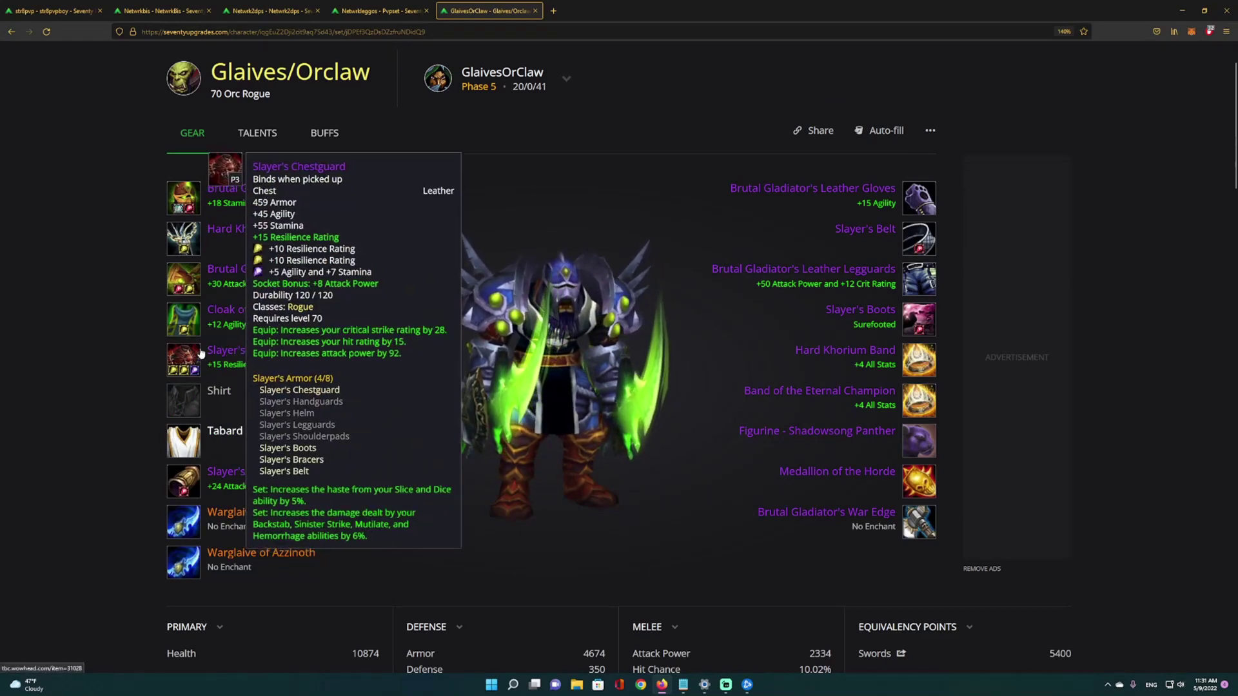
pyautogui.moveTo(199, 324)
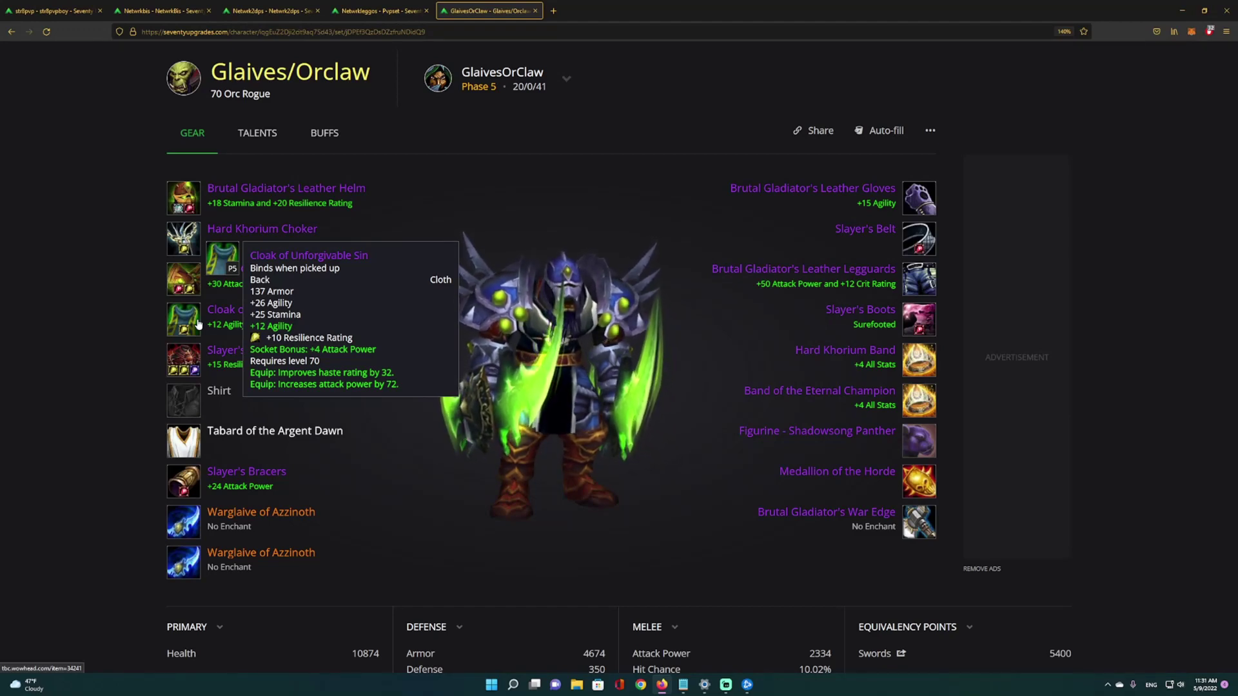
# Step: Examine the Glaives/Orclaw set's Slayer's Belt, Brutal Gladiator's Leather Legguards, Slayer's Boots, and Hard Khorium Band with its enchant
pyautogui.scroll(-1, 325, 448)
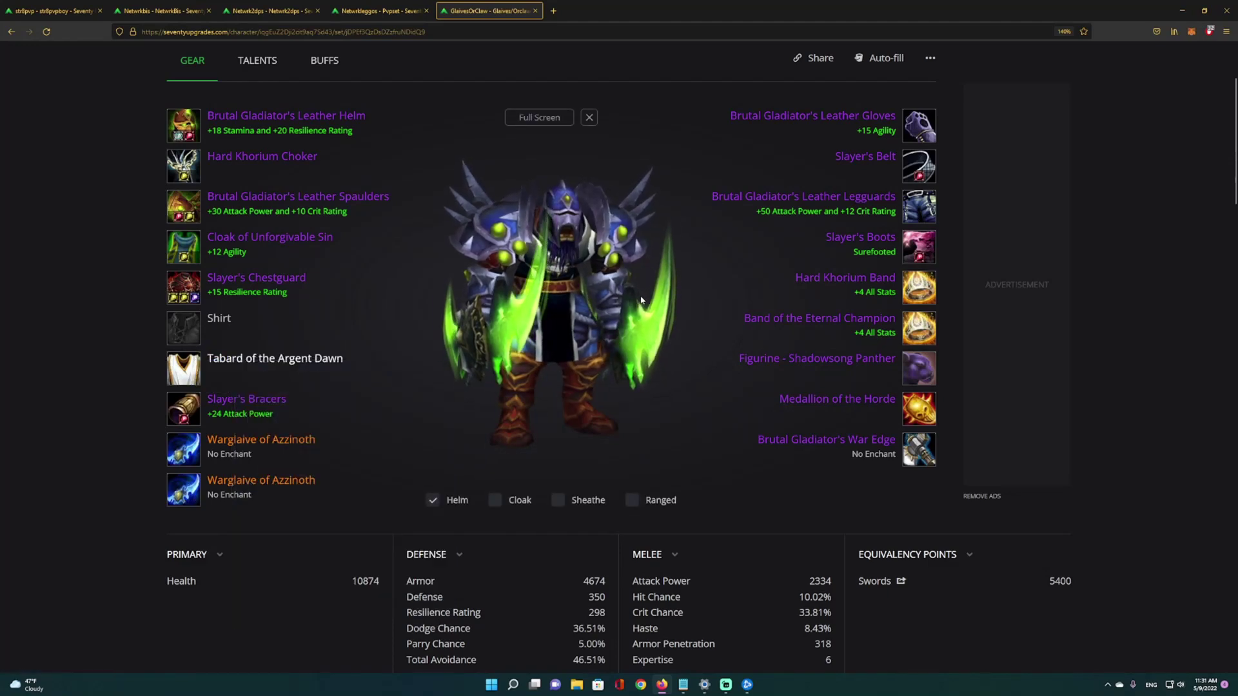
pyautogui.scroll(1, 838, 271)
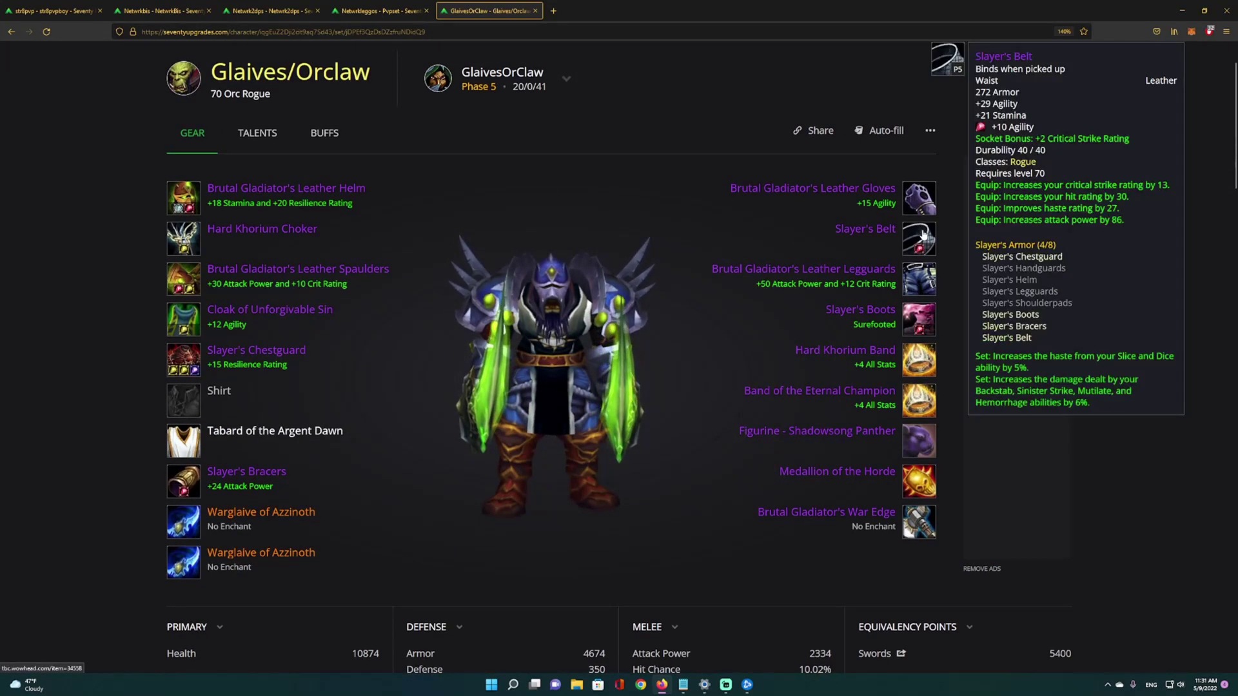
pyautogui.moveTo(927, 279)
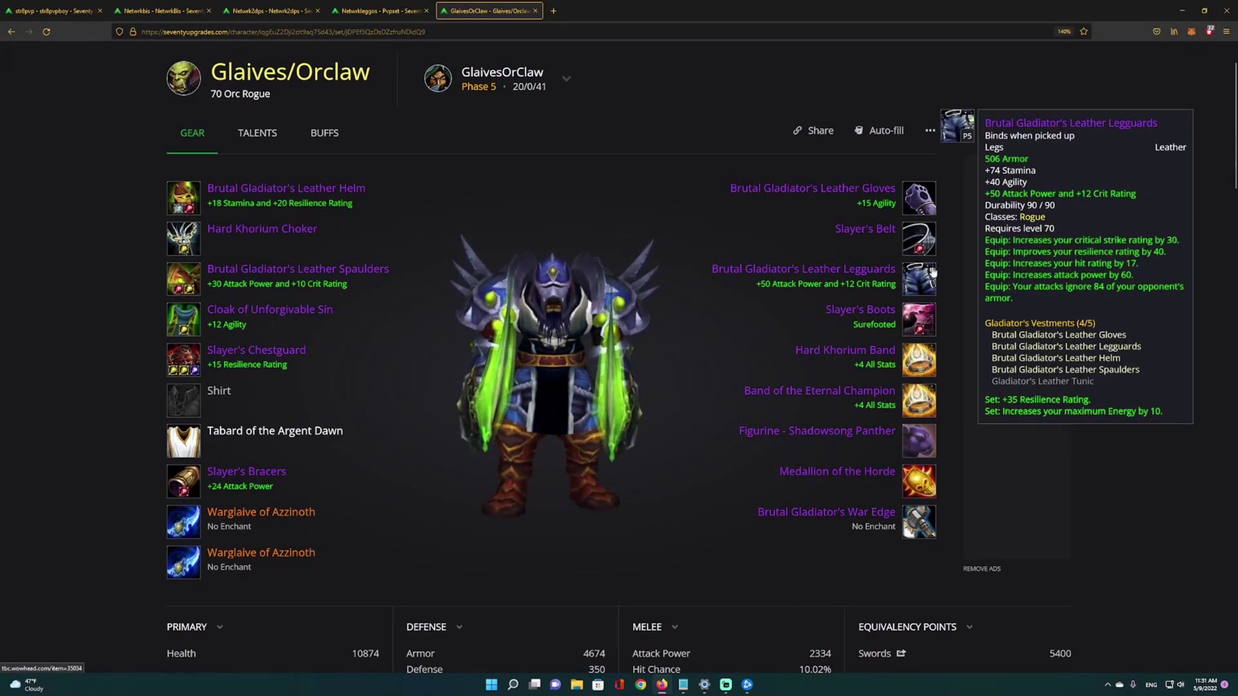
pyautogui.moveTo(926, 313)
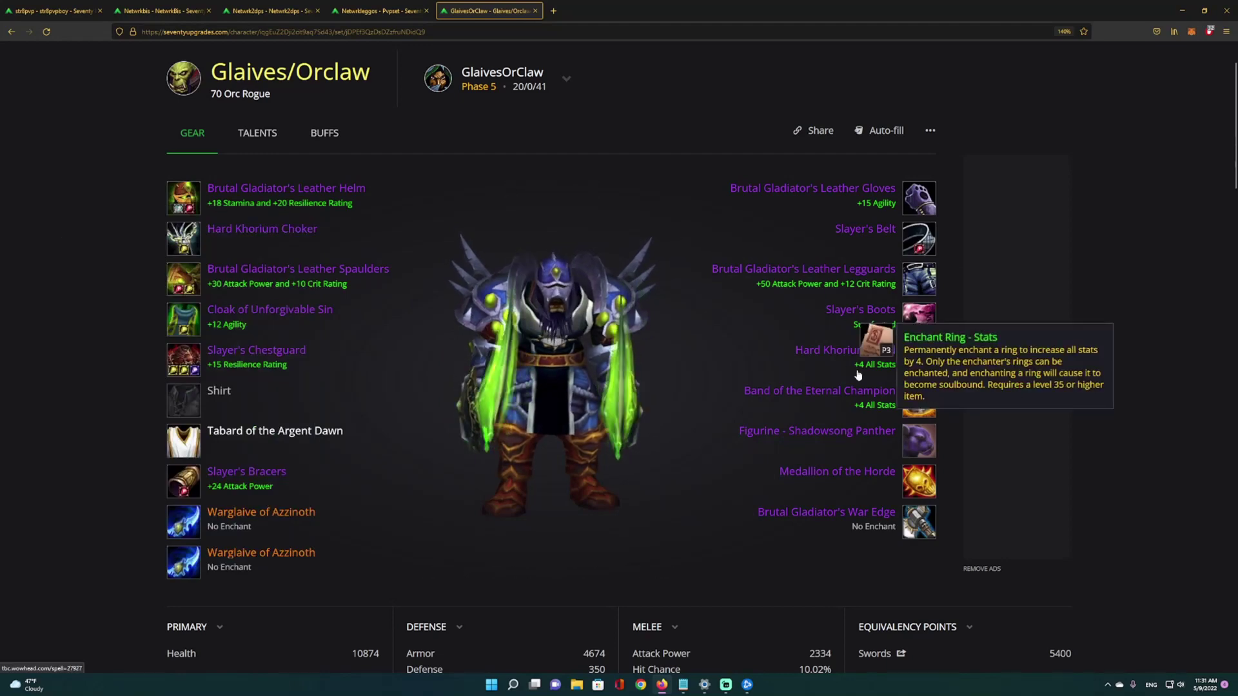
pyautogui.moveTo(926, 367)
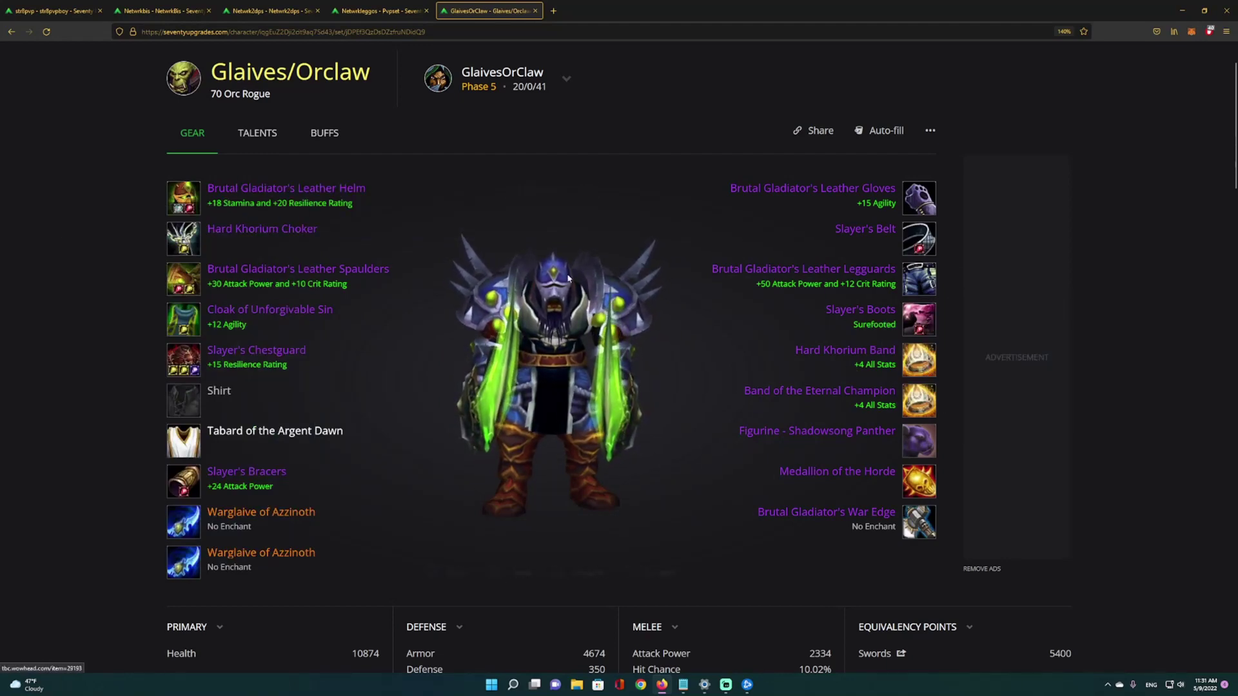
# Step: Review the Glaives/Orclaw set's defense and melee stats, and look over its character model and leather helm
pyautogui.scroll(-2, 595, 303)
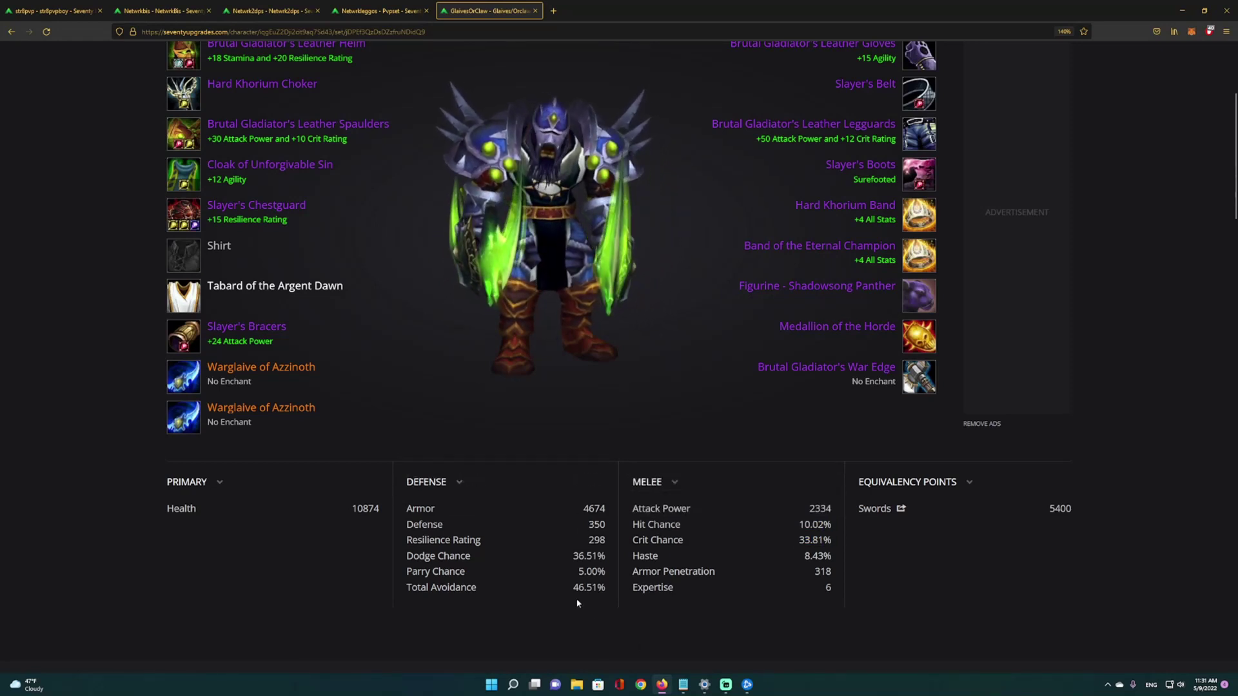
pyautogui.click(577, 525)
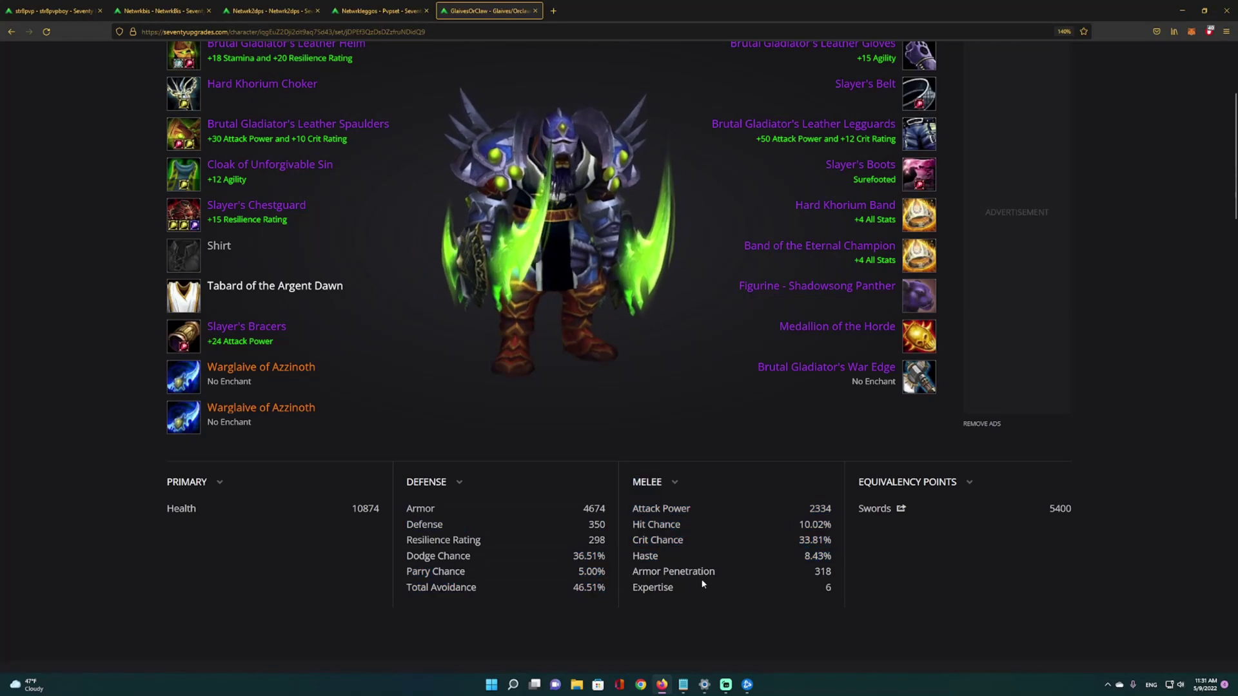
pyautogui.scroll(2, 408, 589)
pyautogui.moveTo(574, 337)
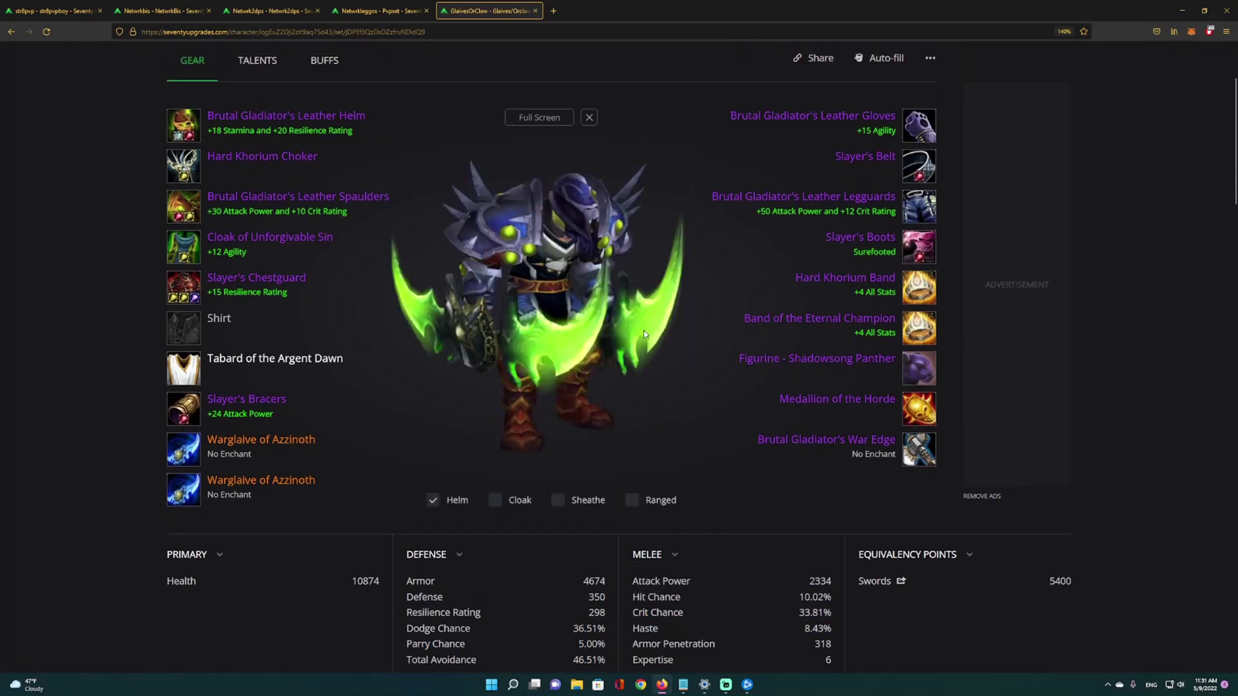
pyautogui.scroll(2, 582, 336)
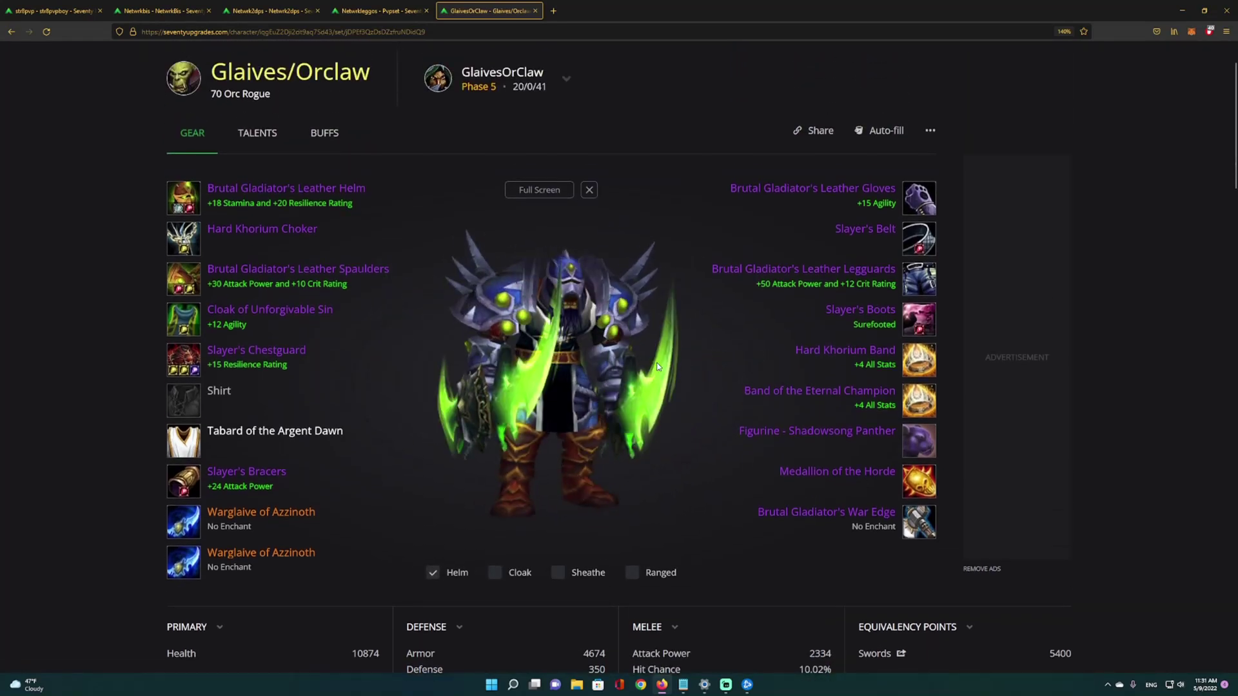
pyautogui.moveTo(186, 293)
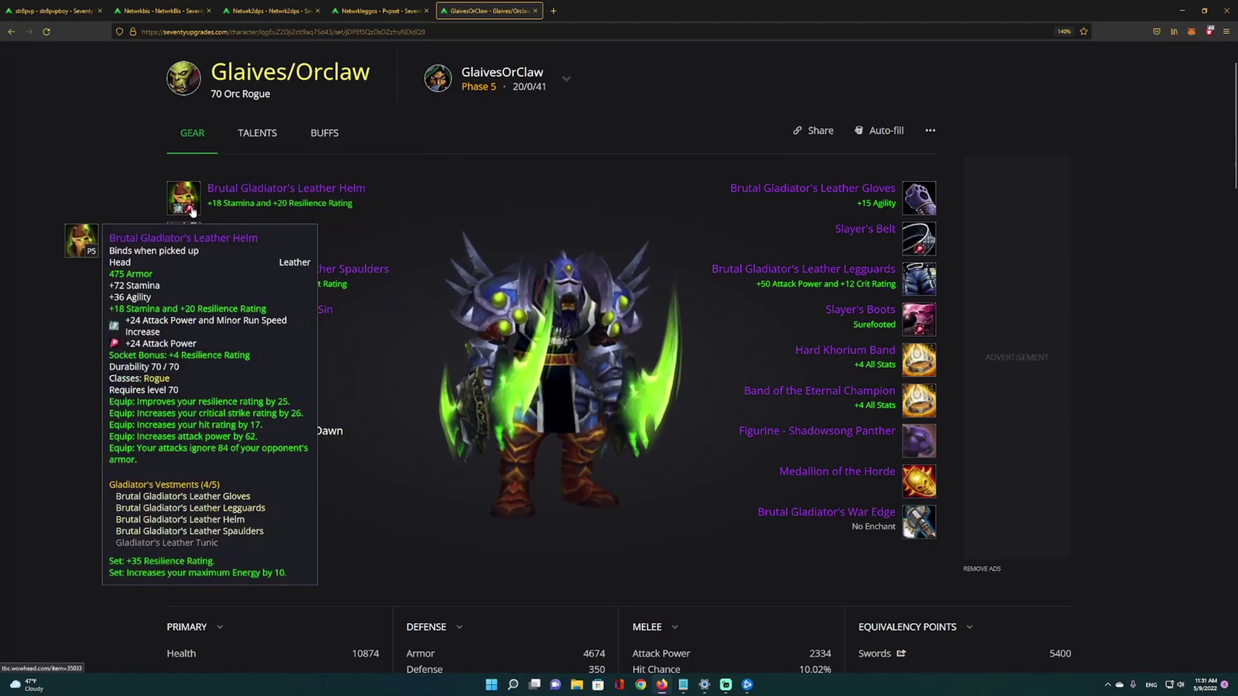
# Step: Return to the Netwrk2dps set and look over its character model and Brutal Gladiator's Leather Gloves
pyautogui.click(267, 8)
pyautogui.moveTo(600, 359)
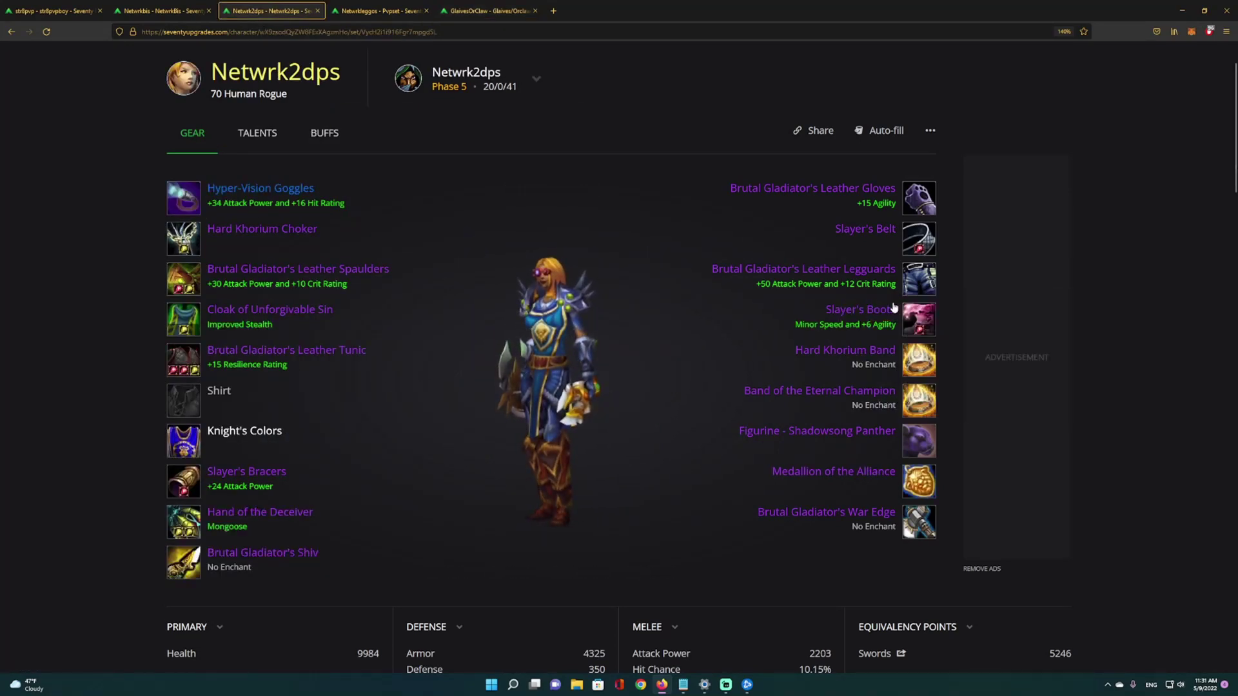
pyautogui.moveTo(912, 207)
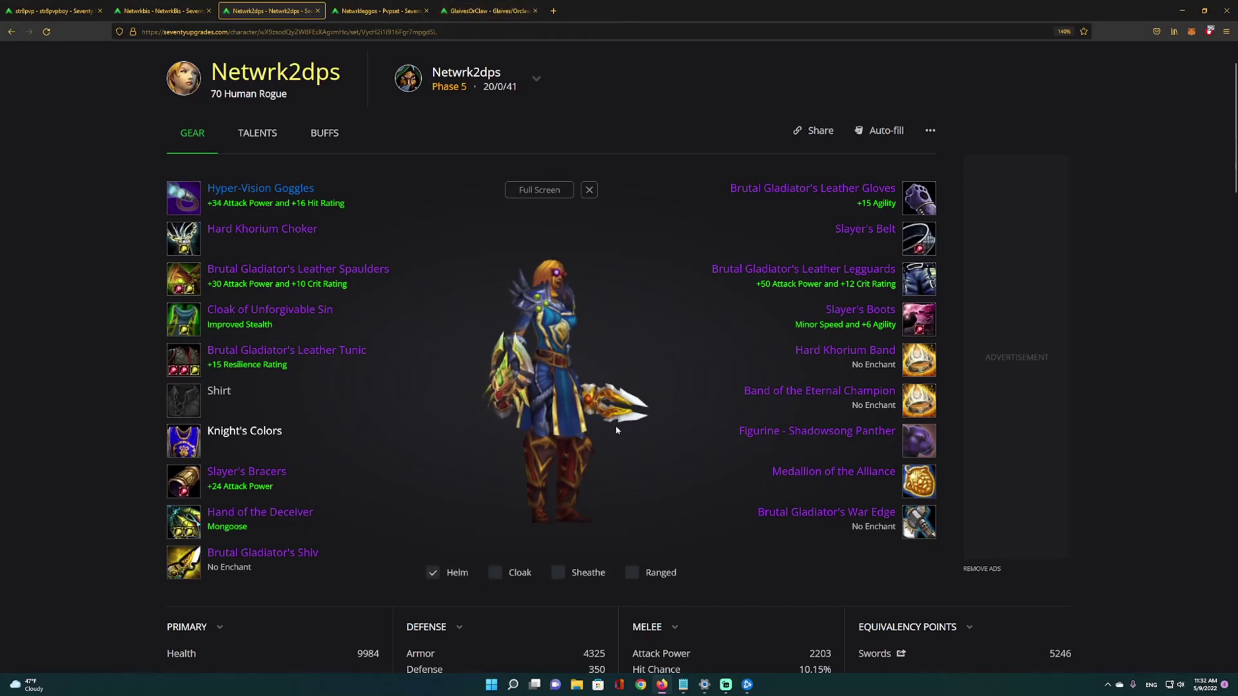
# Step: In the Netwrkbis set, replace the main-hand weapon with Brutal Gladiator's Pummeler
pyautogui.hotkey('ctrl', 'pageup')
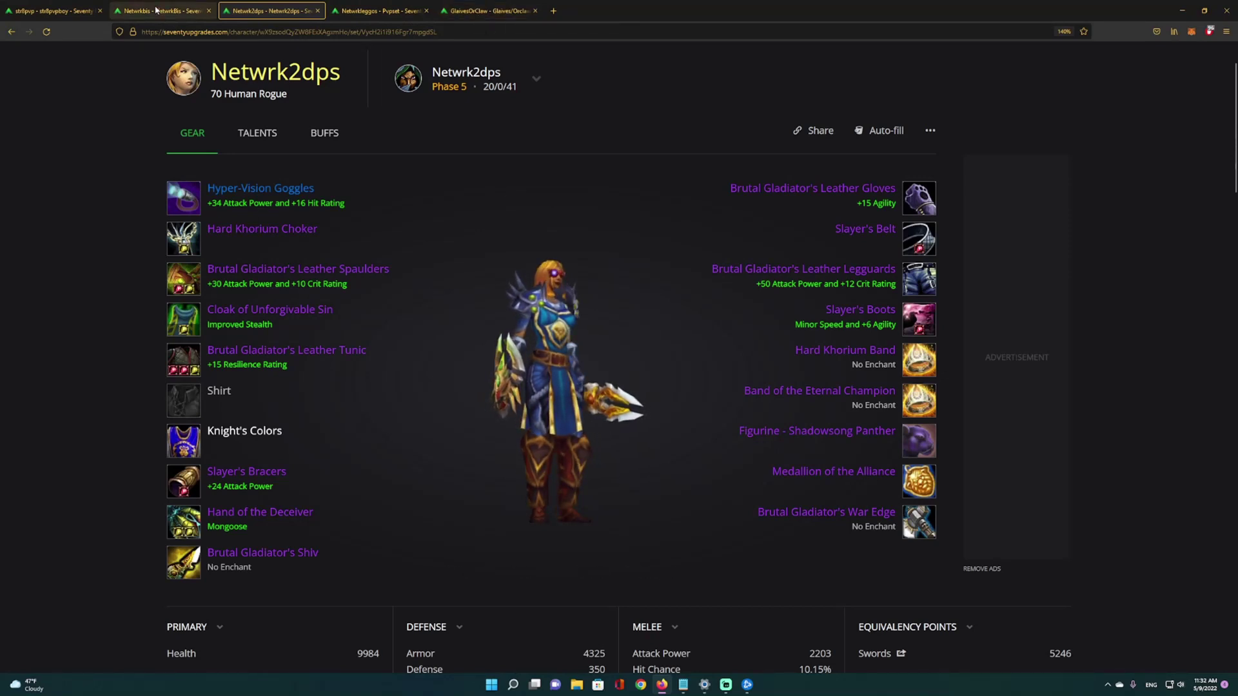
pyautogui.click(202, 515)
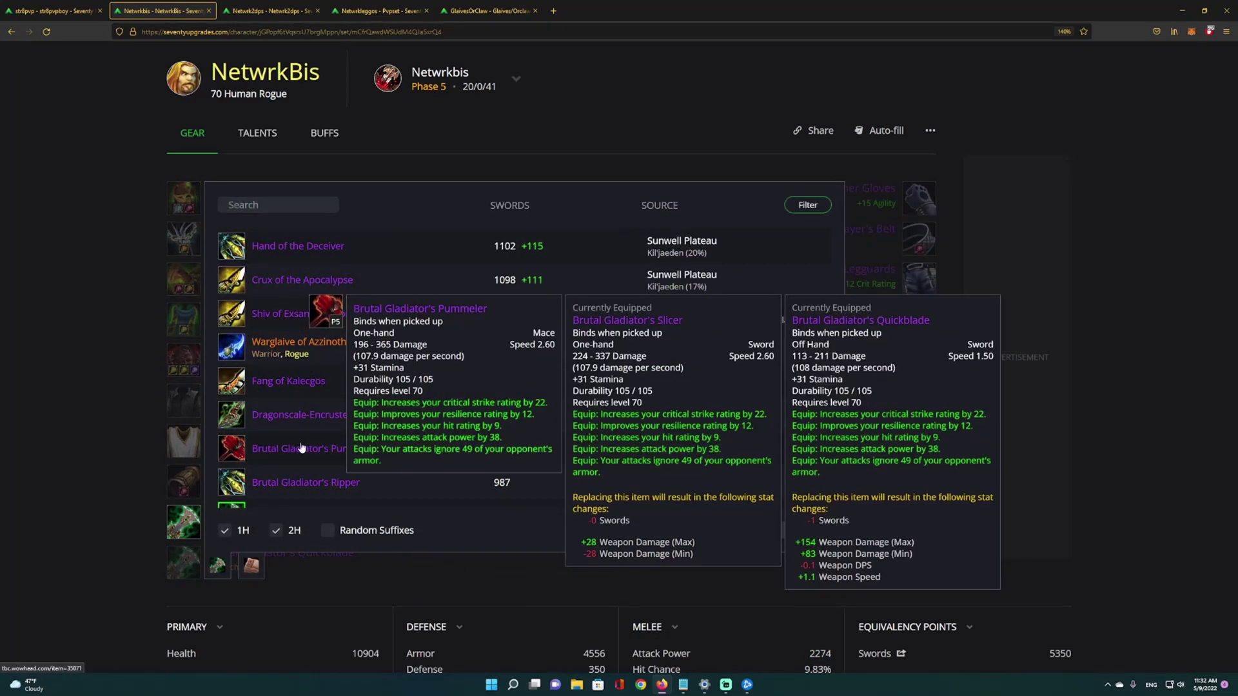
pyautogui.click(301, 448)
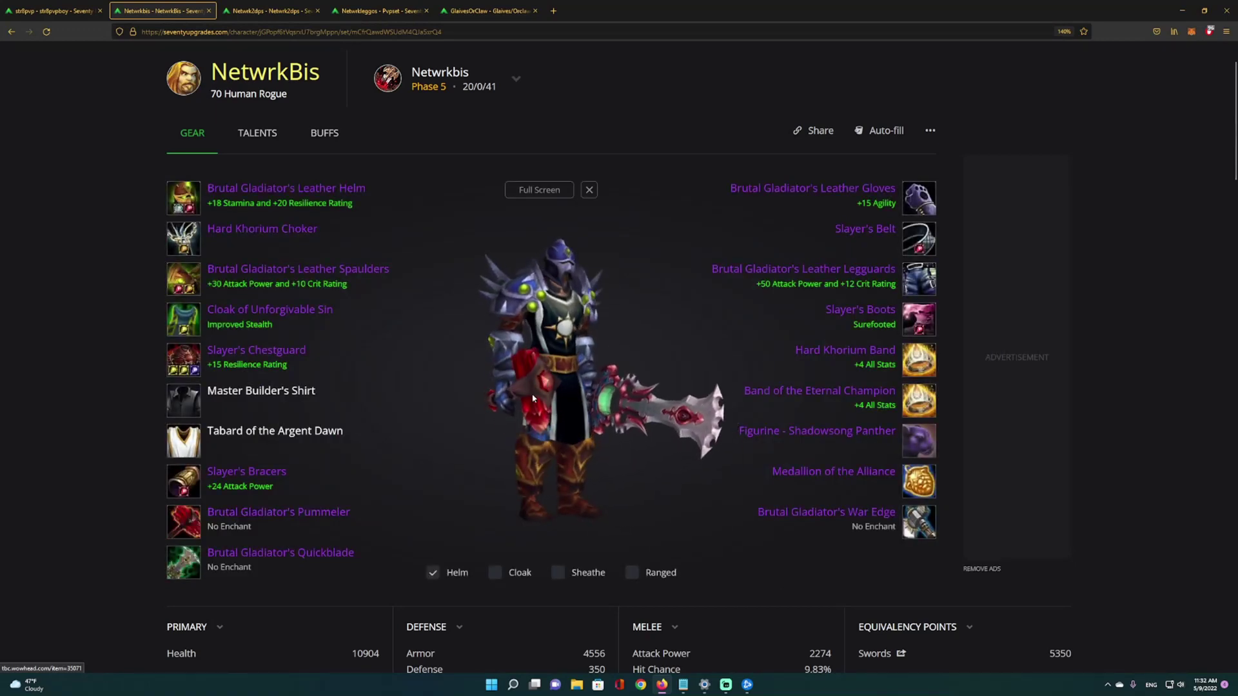
# Step: Look through the main-hand weapon options in the Netwrkbis set and select Brutal Gladiator's Pummeler again
pyautogui.click(187, 520)
pyautogui.scroll(-2, 296, 412)
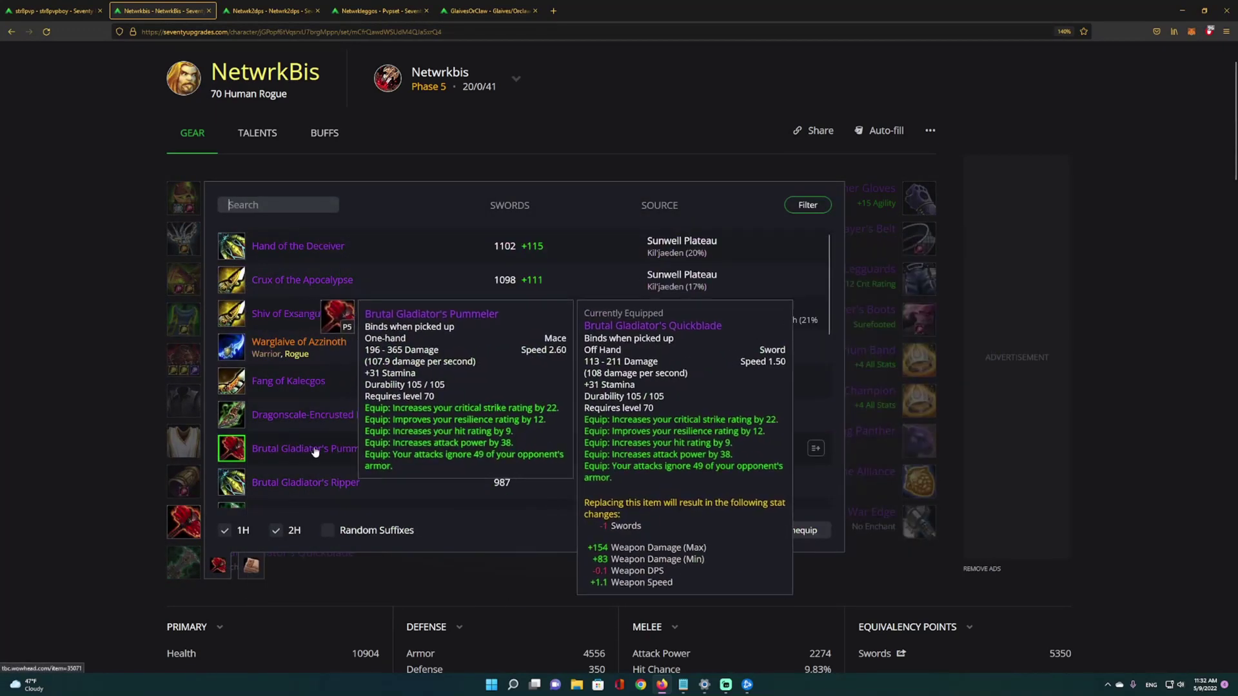
pyautogui.click(299, 362)
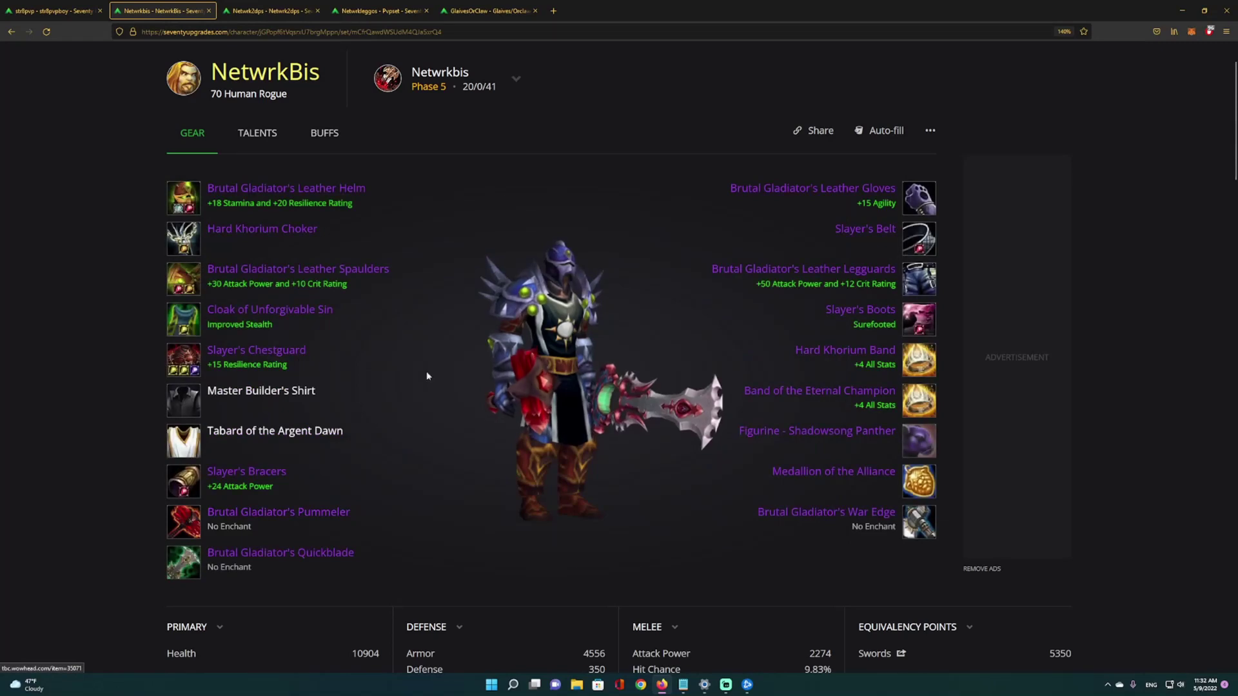
pyautogui.click(285, 513)
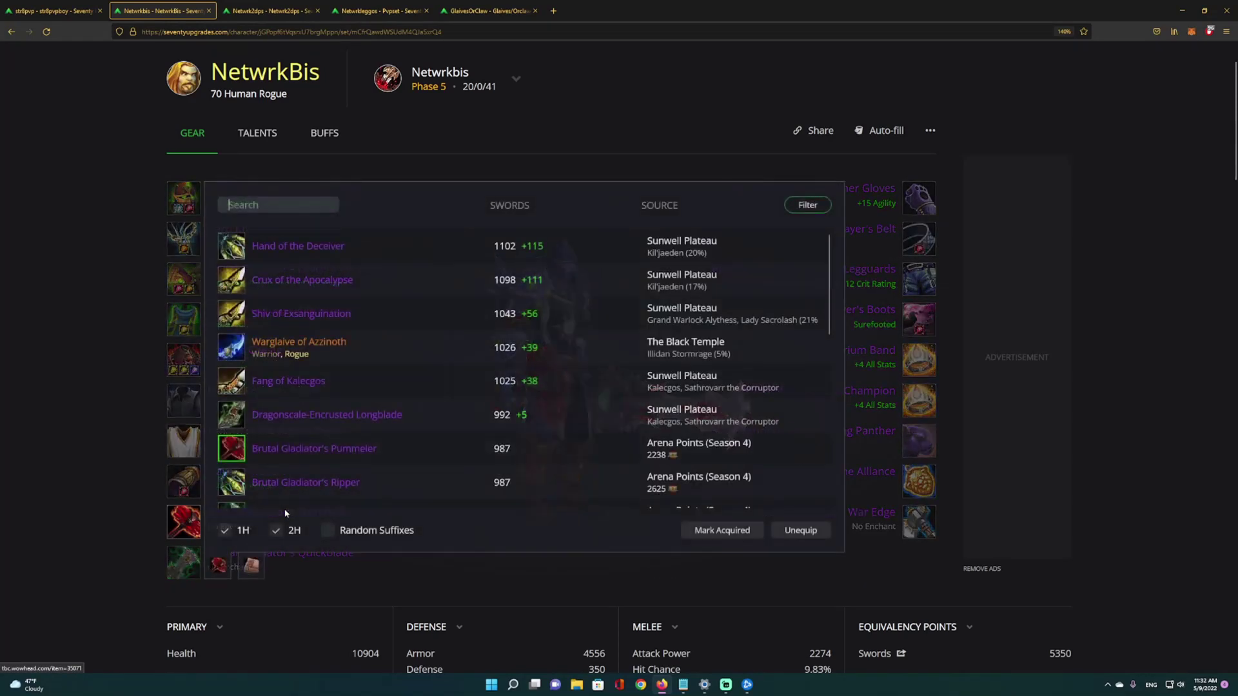
pyautogui.click(345, 451)
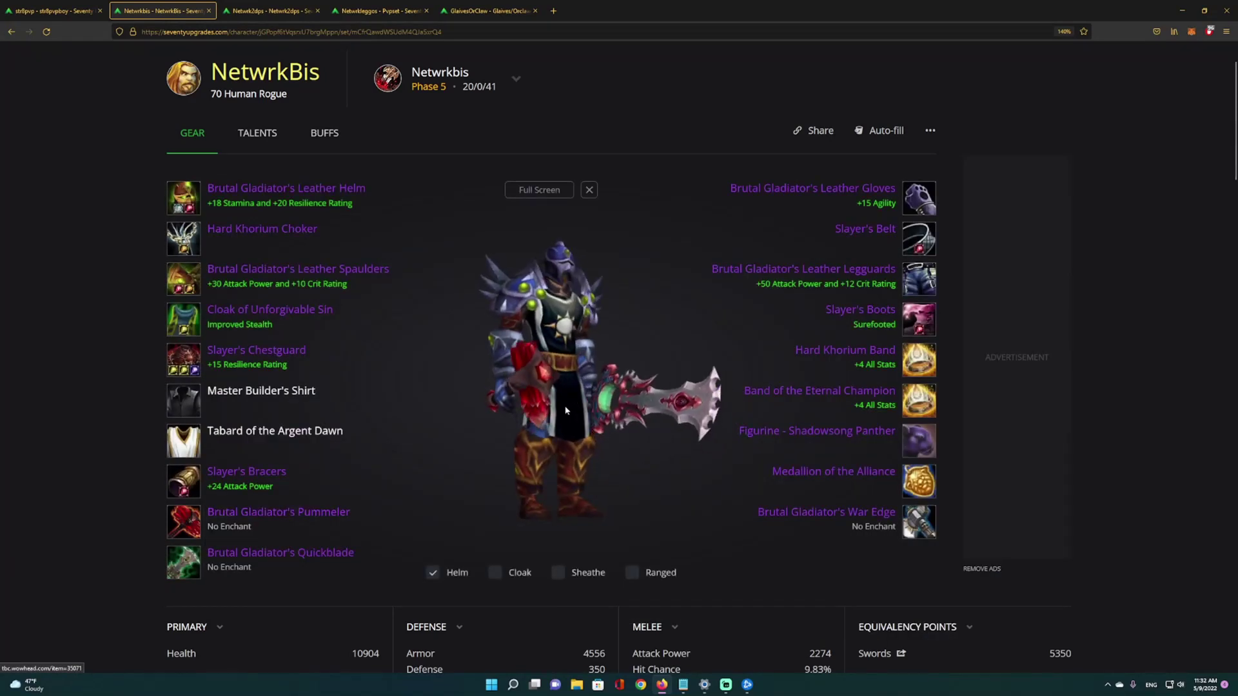
# Step: Compare Hand of the Deceiver's stats with the equipped Brutal Gladiator's Pummeler among the main-hand options, and close the comparison
pyautogui.click(277, 513)
pyautogui.click(97, 297)
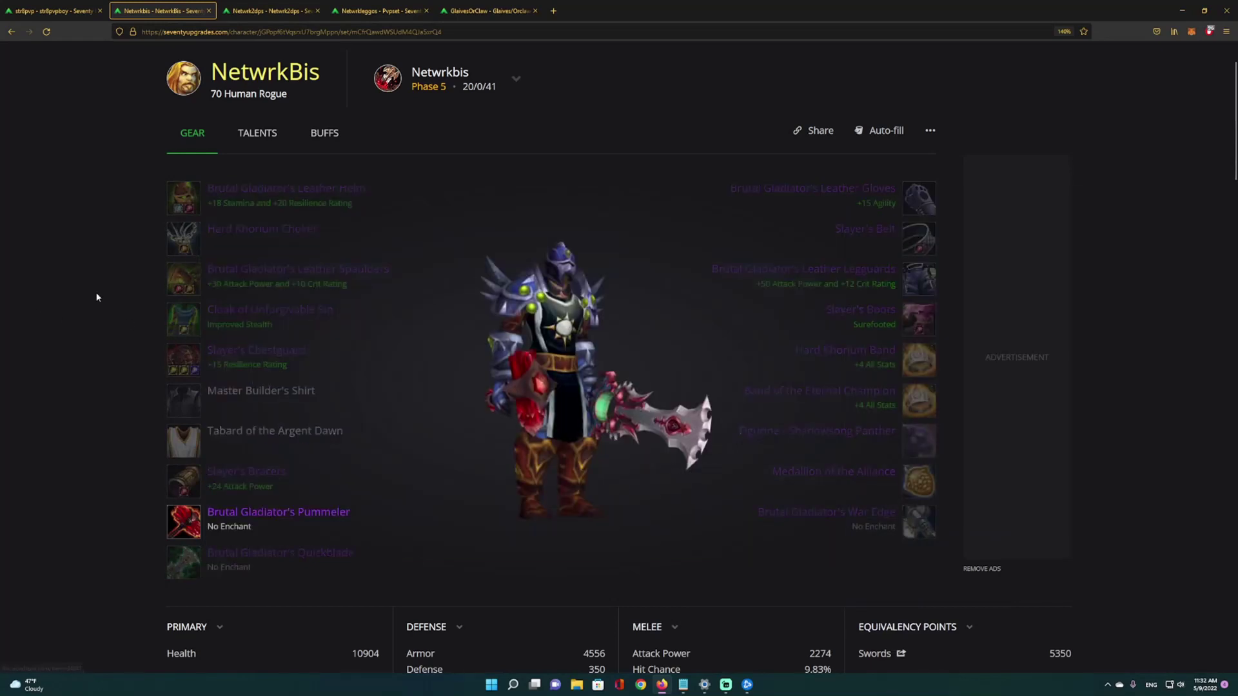
pyautogui.click(277, 513)
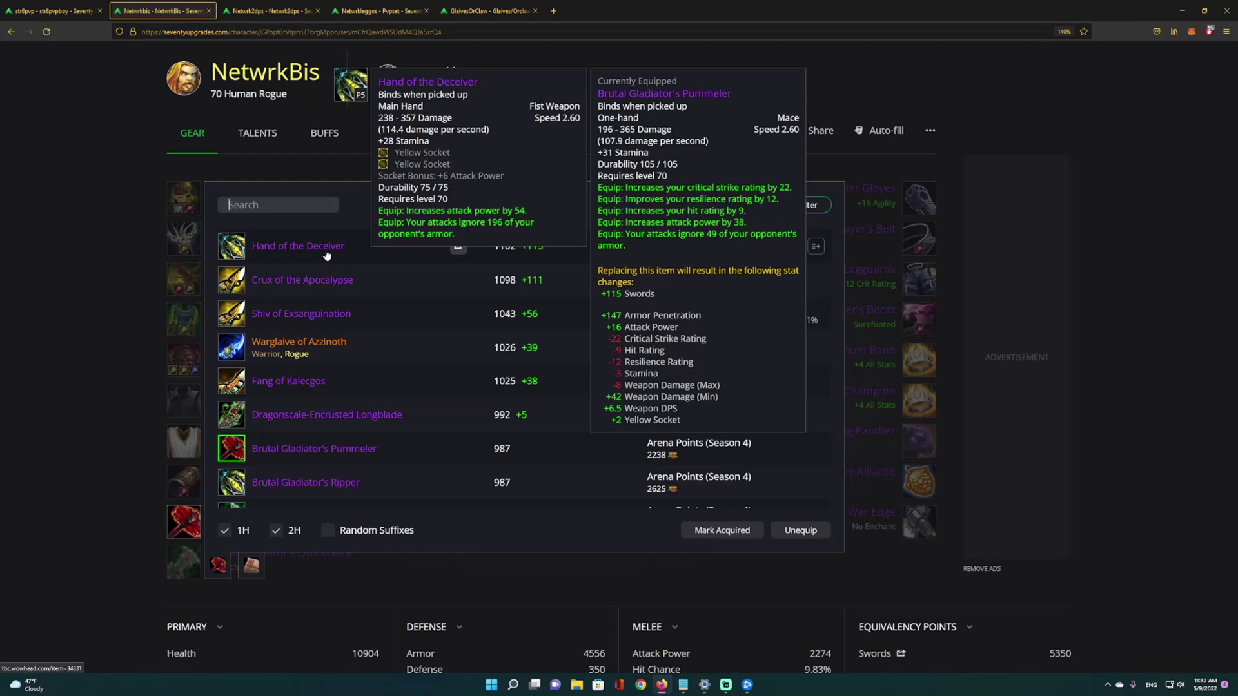
pyautogui.click(133, 207)
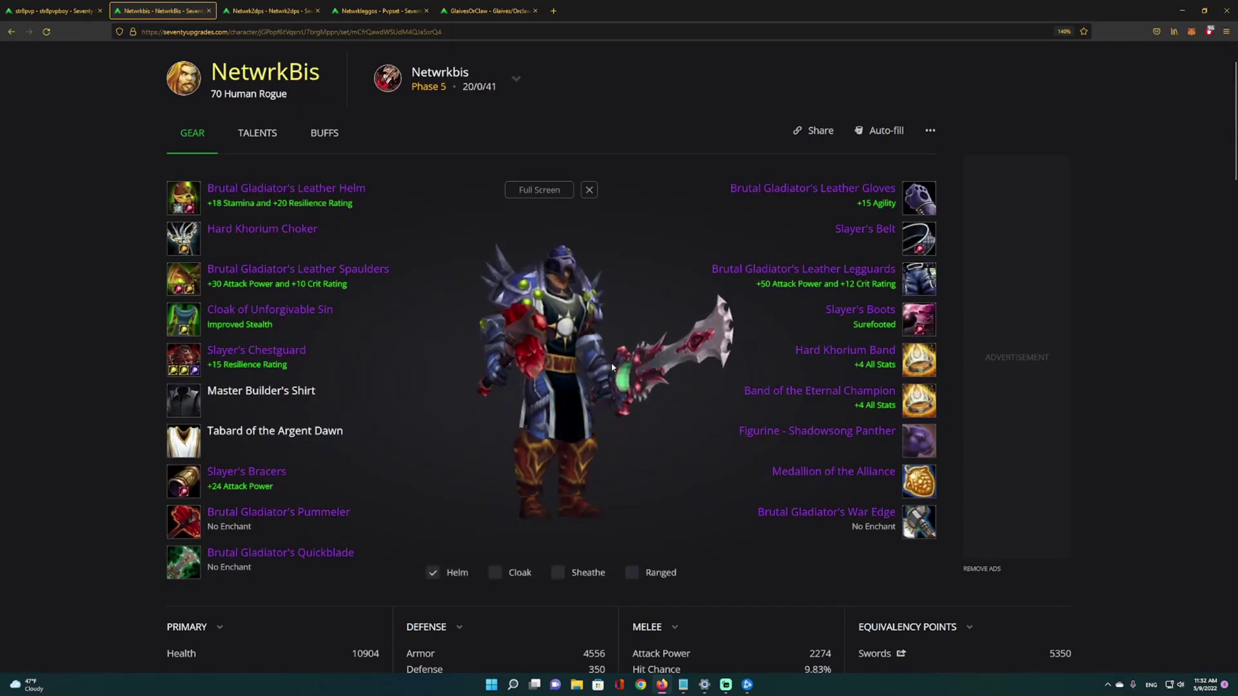